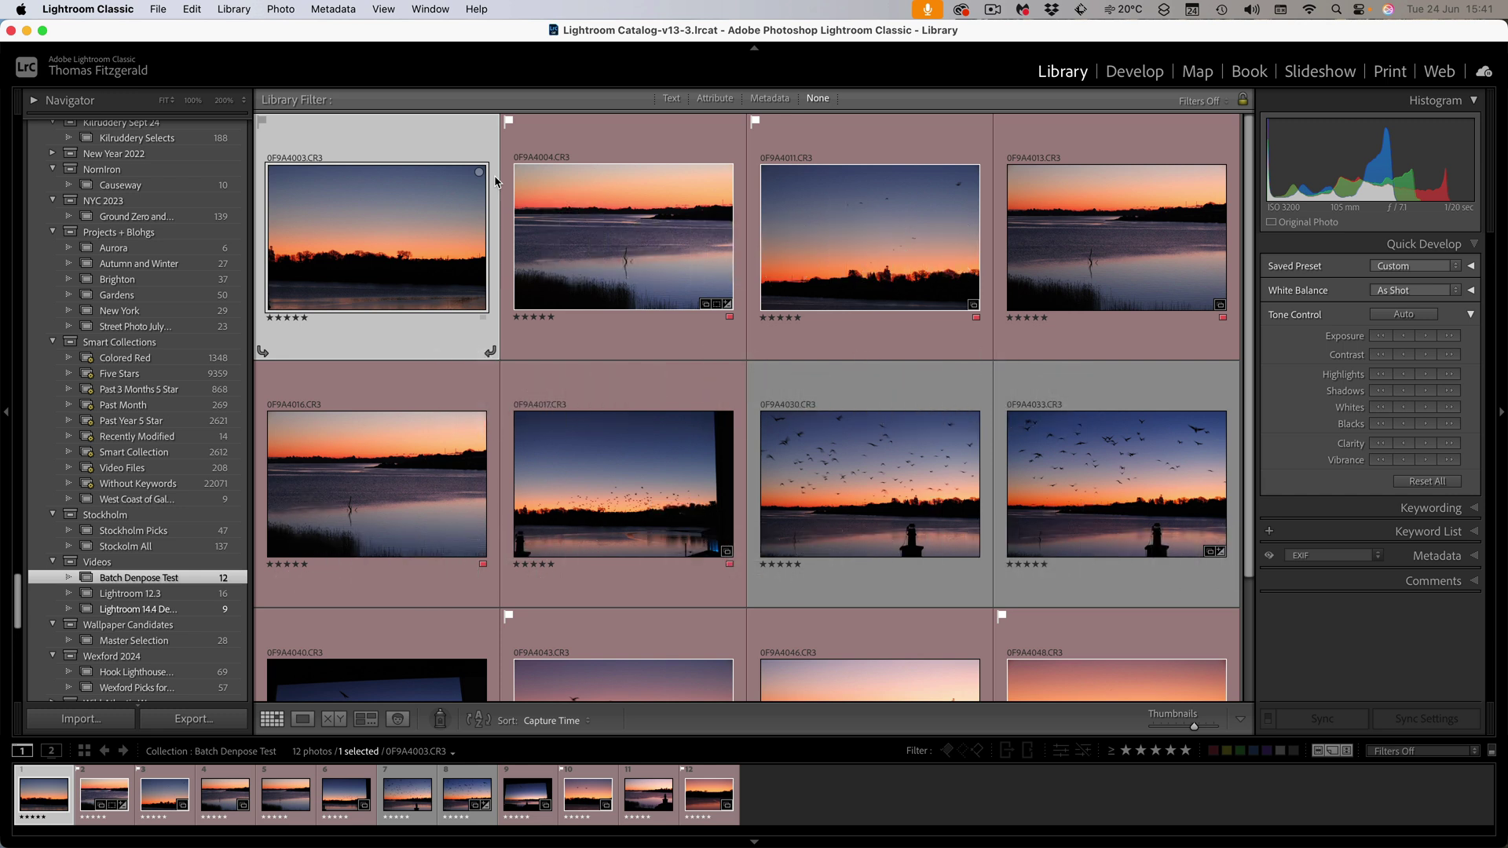
# - Open 0F9A4003.CR3 in the Develop module with the Detail panel's Denoise section visible
pyautogui.press('d')
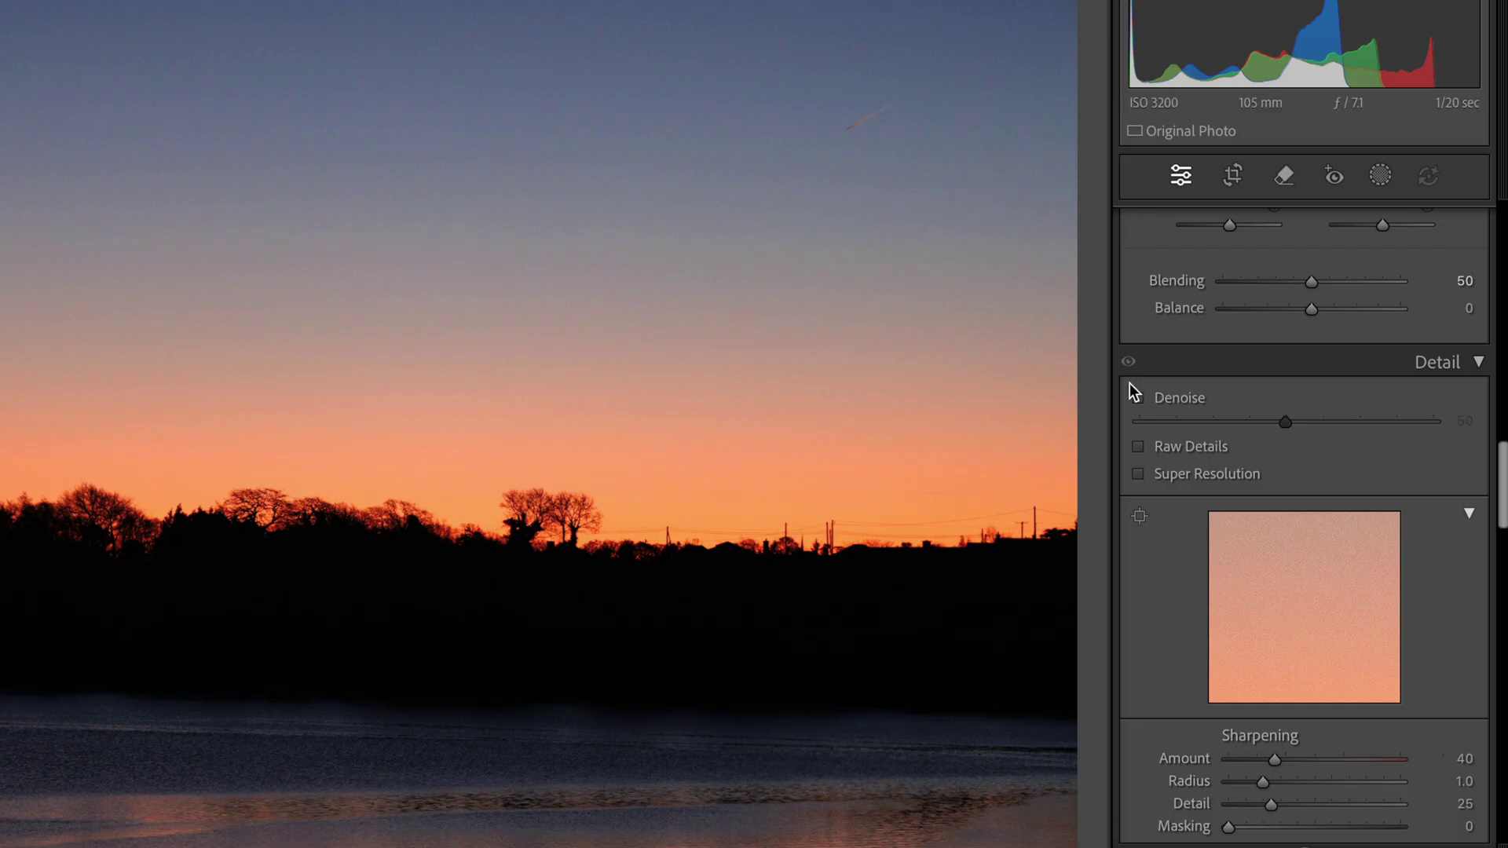
# - Enable Denoise at 25 on 0F9A4003.CR3, comparing it with the original at 200%
pyautogui.click(1134, 399)
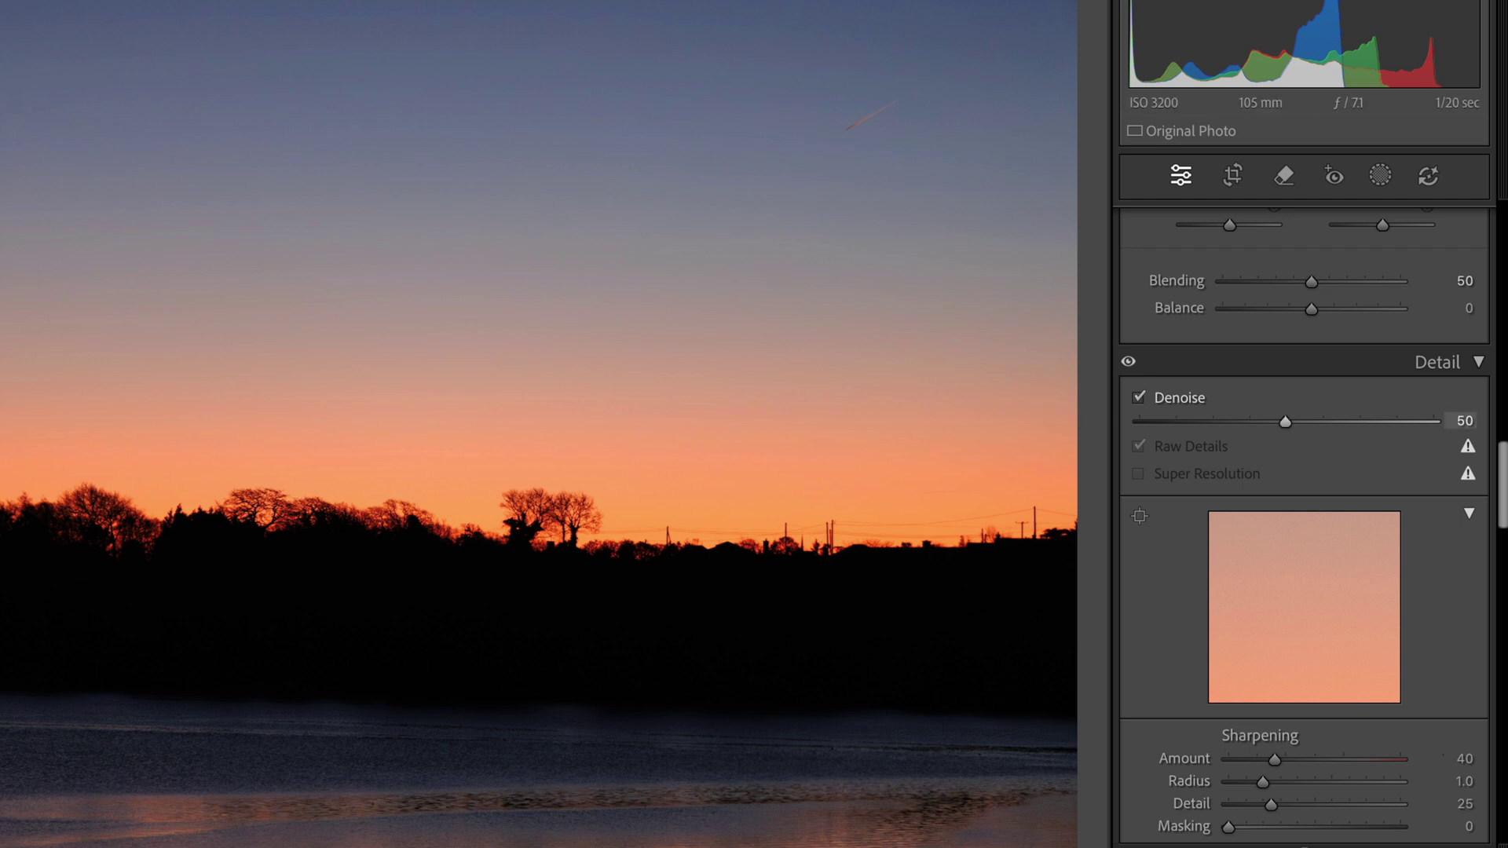
pyautogui.moveTo(1285, 420); pyautogui.dragTo(1223, 422)
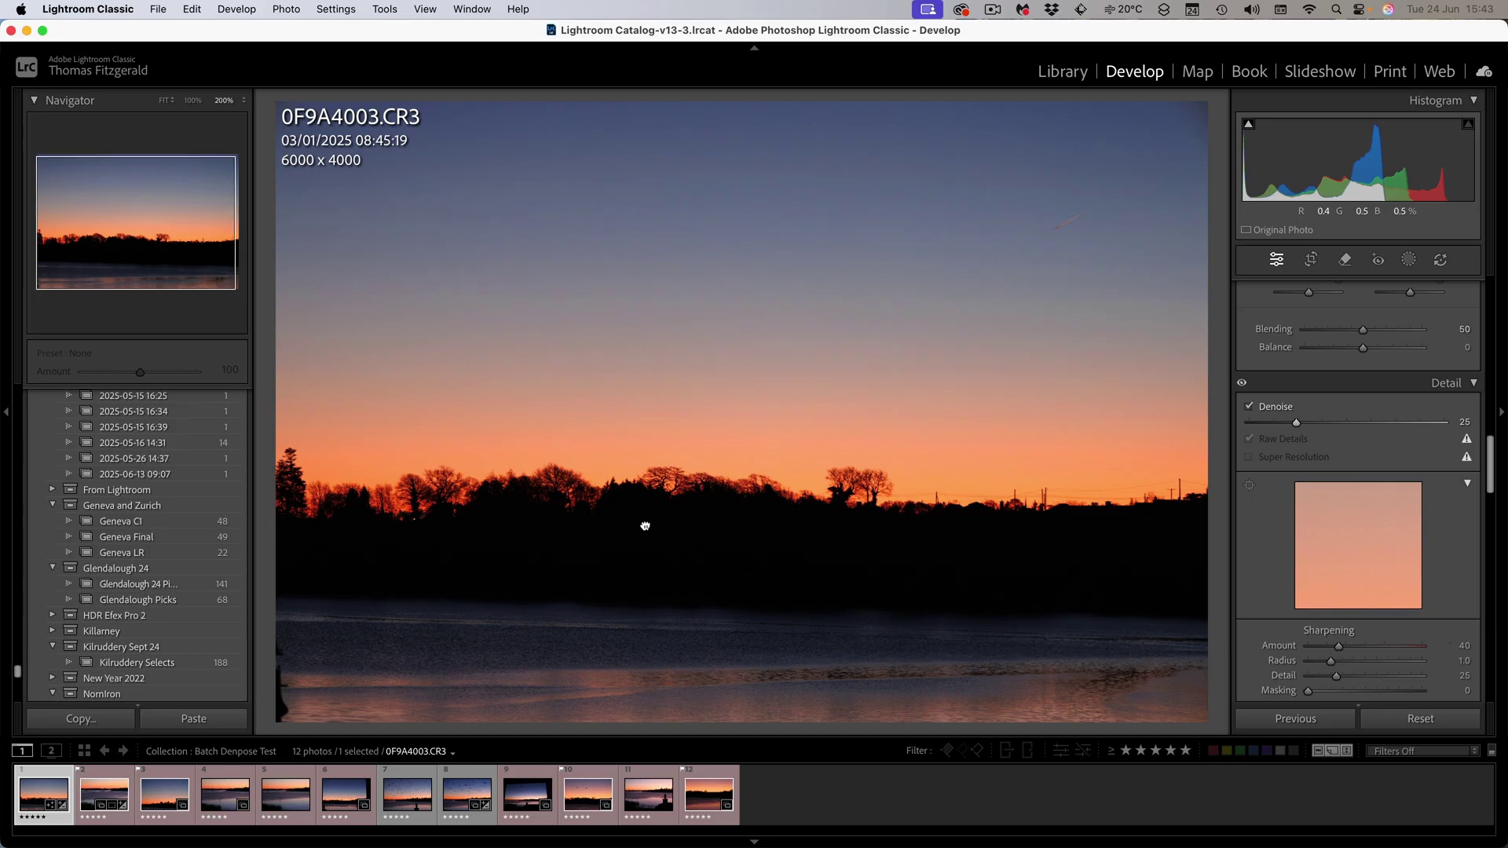
pyautogui.click(643, 521)
pyautogui.moveTo(893, 494); pyautogui.dragTo(1007, 582)
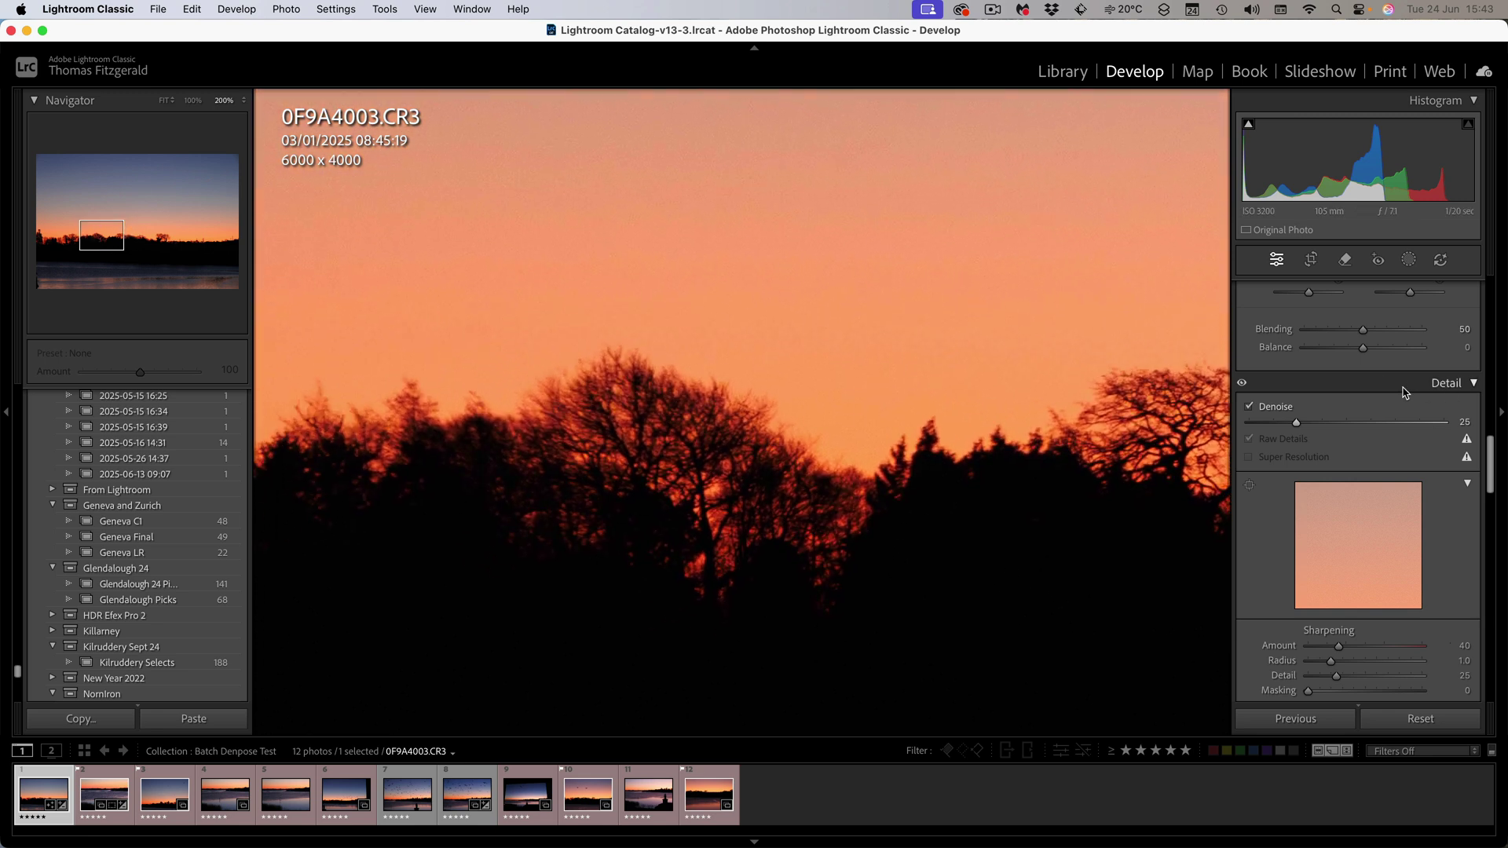
pyautogui.click(1248, 407)
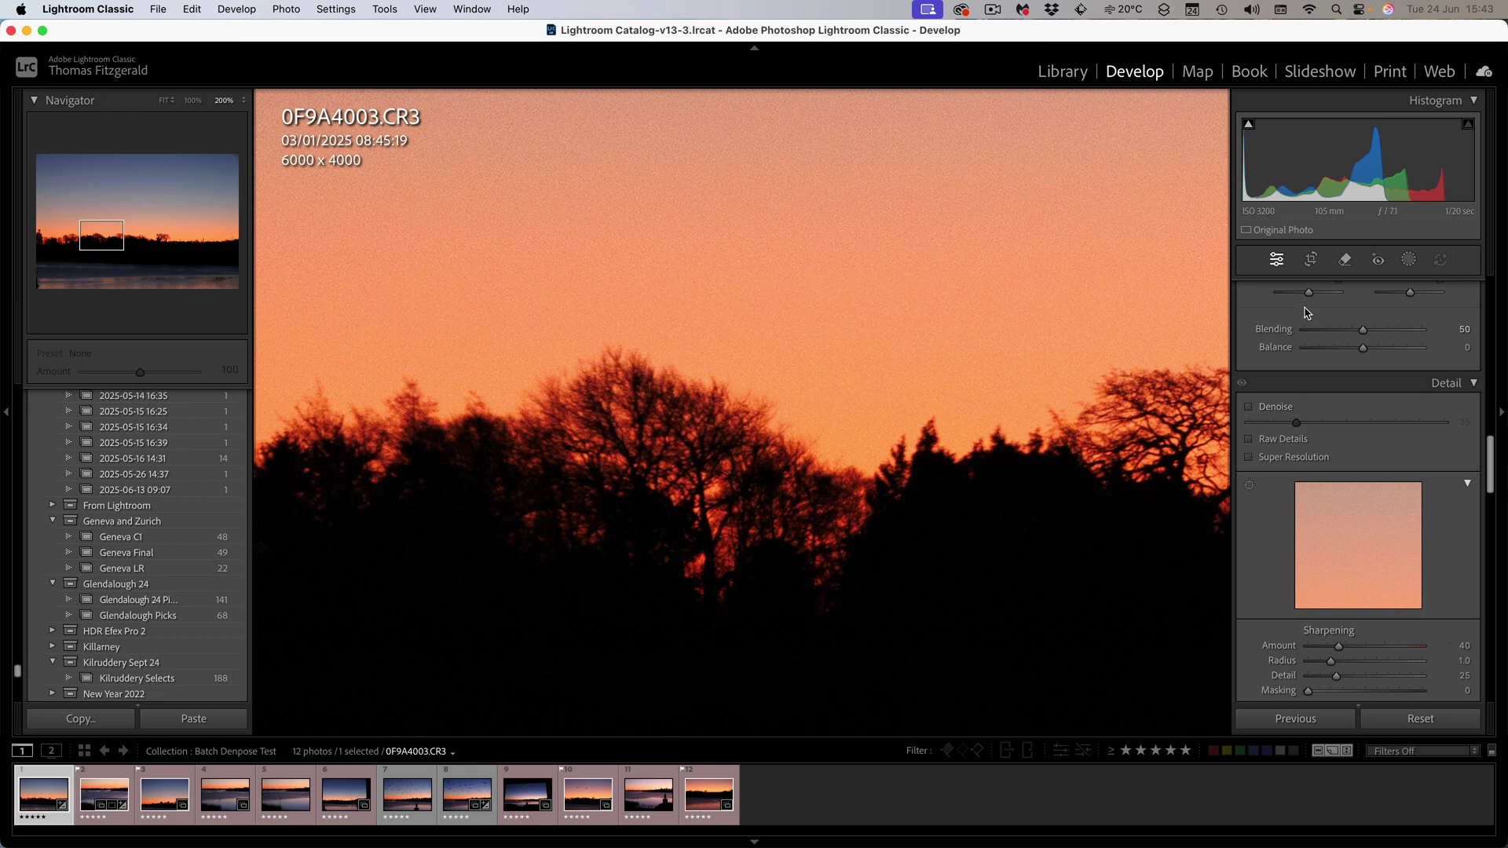
pyautogui.click(1249, 408)
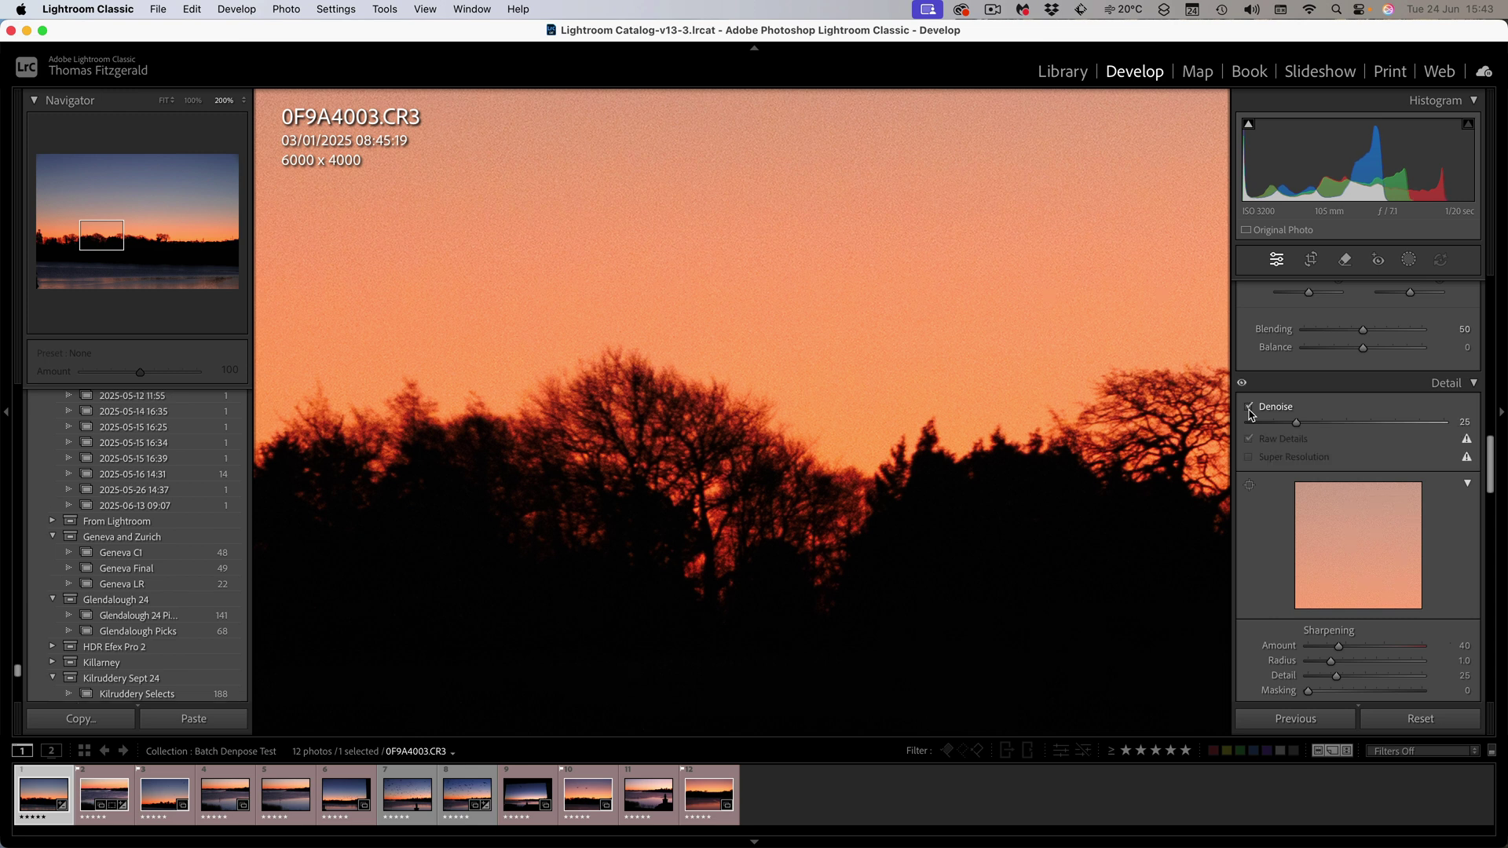
pyautogui.click(624, 484)
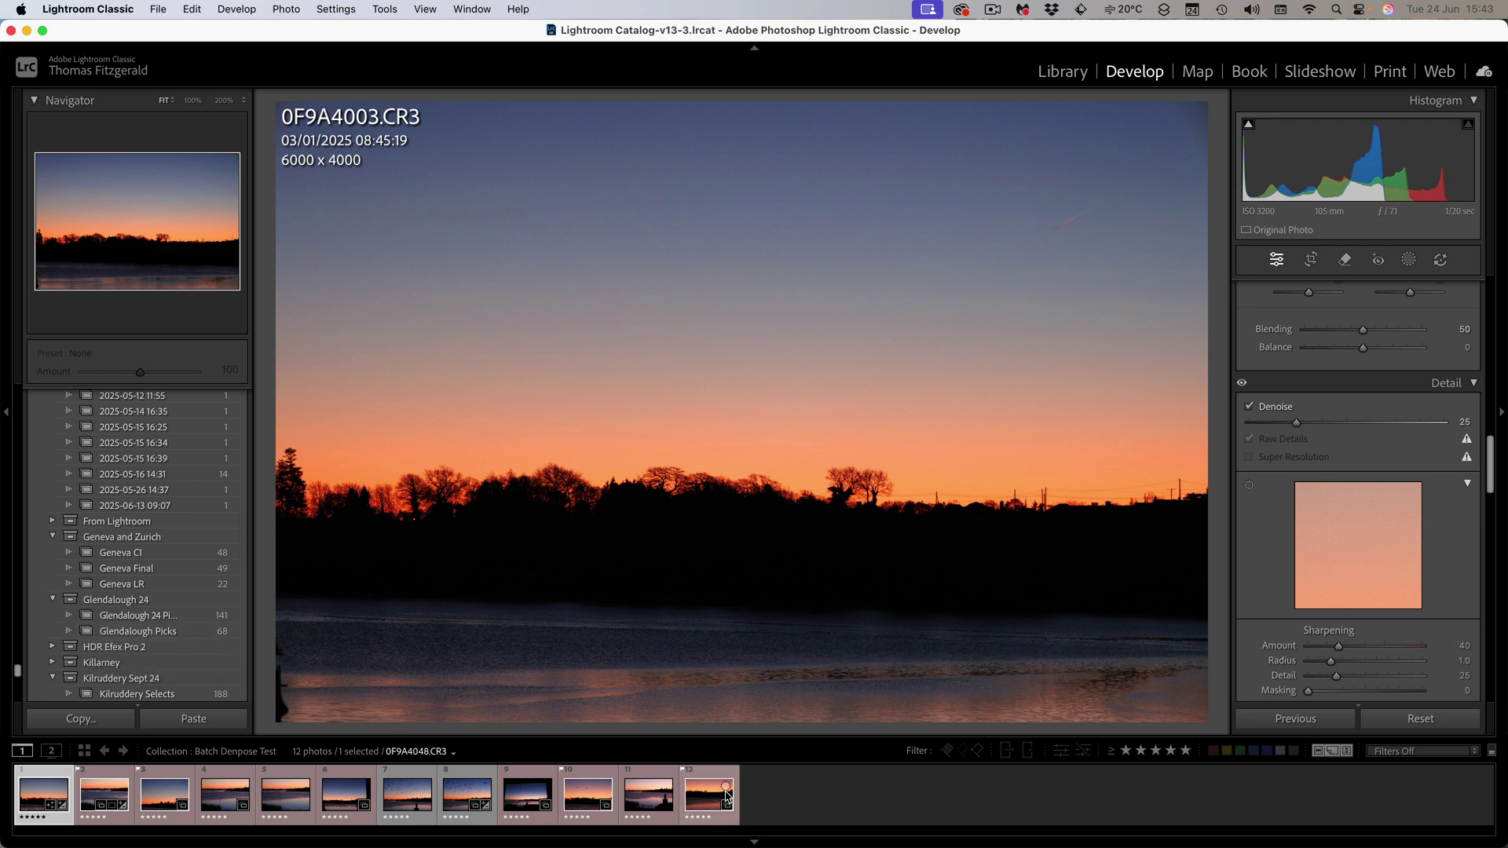
# - Sync only the Denoise setting from 0F9A4003.CR3 to all 12 collection photos
pyautogui.press('super+a')
pyautogui.scroll(-5, 1283, 604)
pyautogui.scroll(-5, 1354, 660)
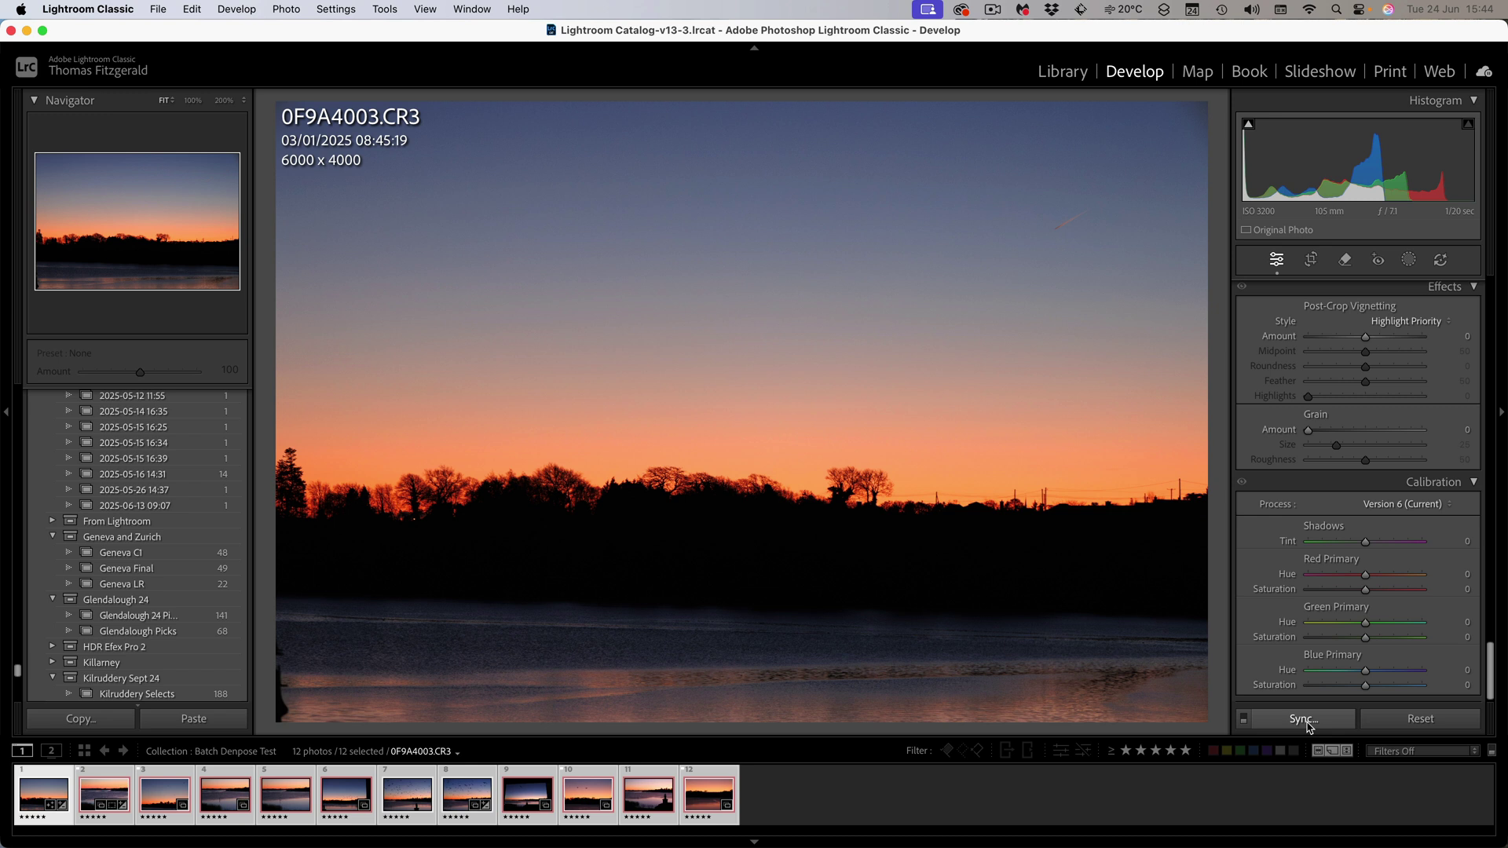
pyautogui.click(1305, 721)
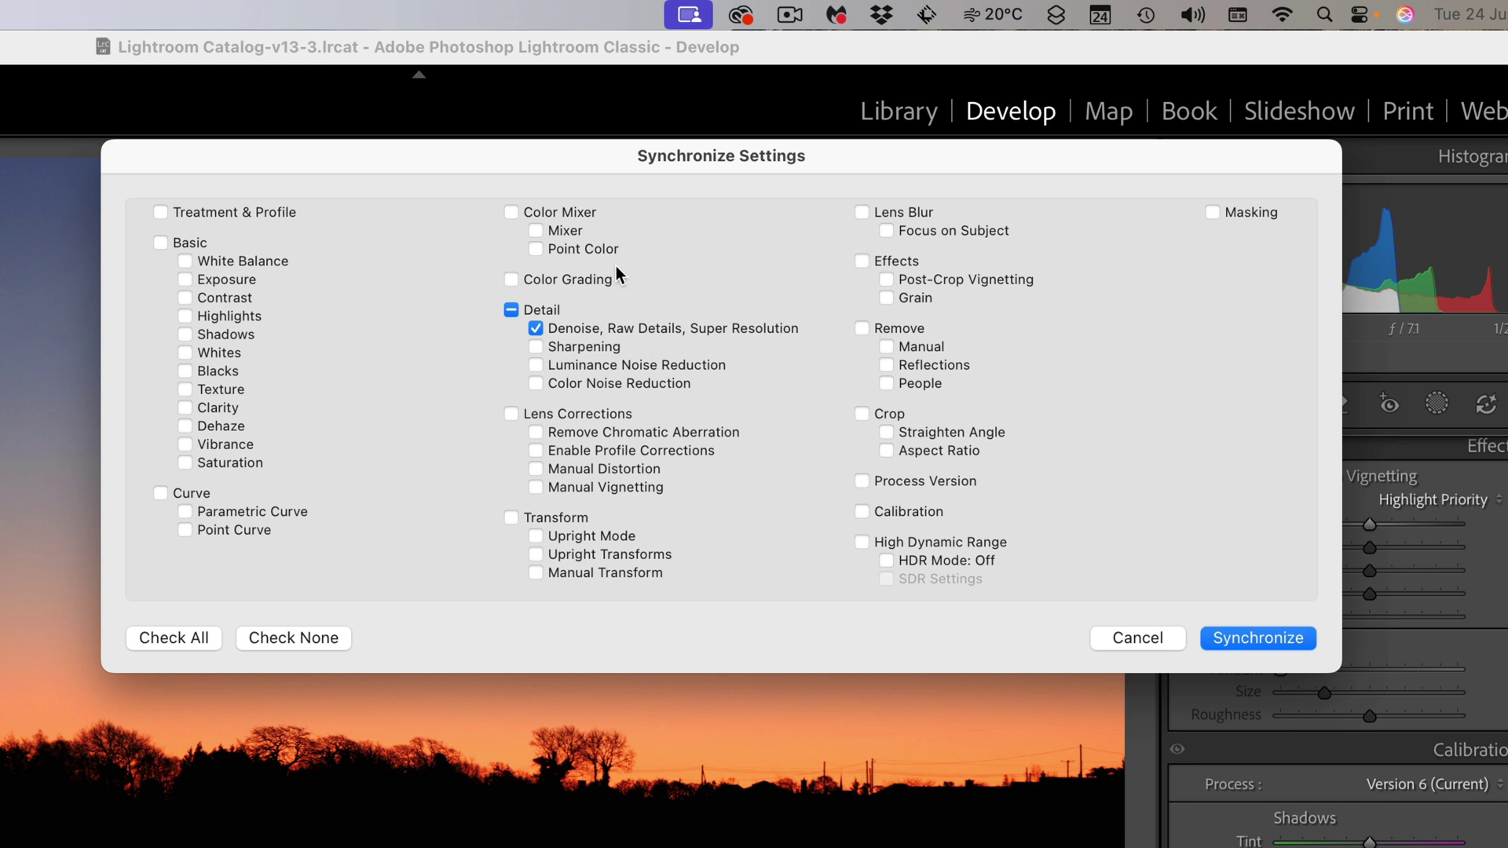
pyautogui.click(1256, 638)
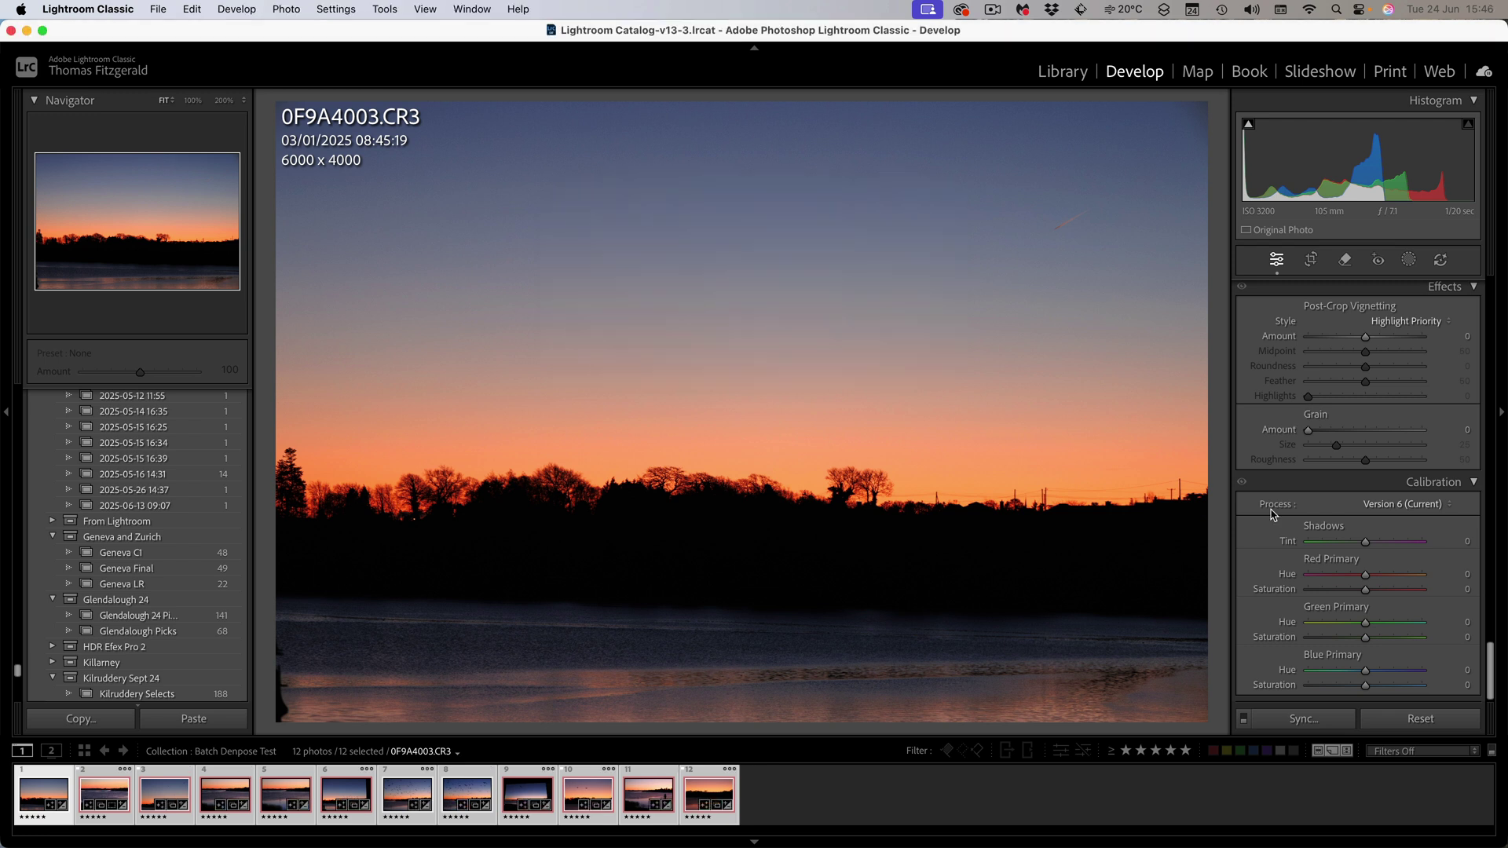
# - Open 0F9A4046.CR3, inspect its synced Denoise zoomed in, and raise Denoise from 19 to 25
pyautogui.click(651, 799)
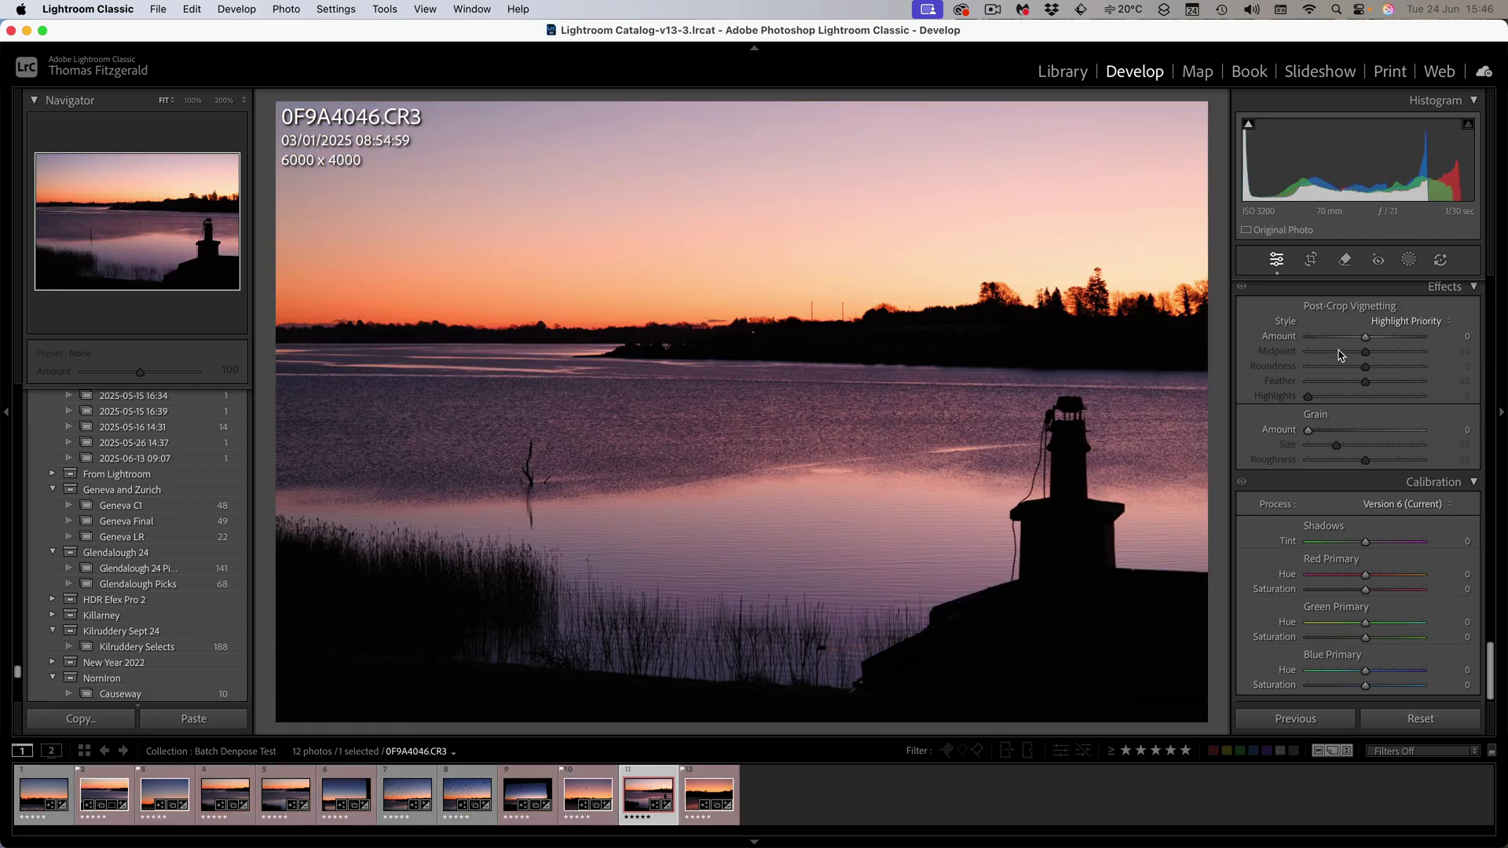
pyautogui.scroll(10, 1341, 474)
pyautogui.scroll(-2, 1341, 474)
pyautogui.scroll(-3, 1340, 475)
pyautogui.scroll(-3, 1340, 476)
pyautogui.scroll(-2, 1338, 476)
pyautogui.scroll(-1, 1338, 477)
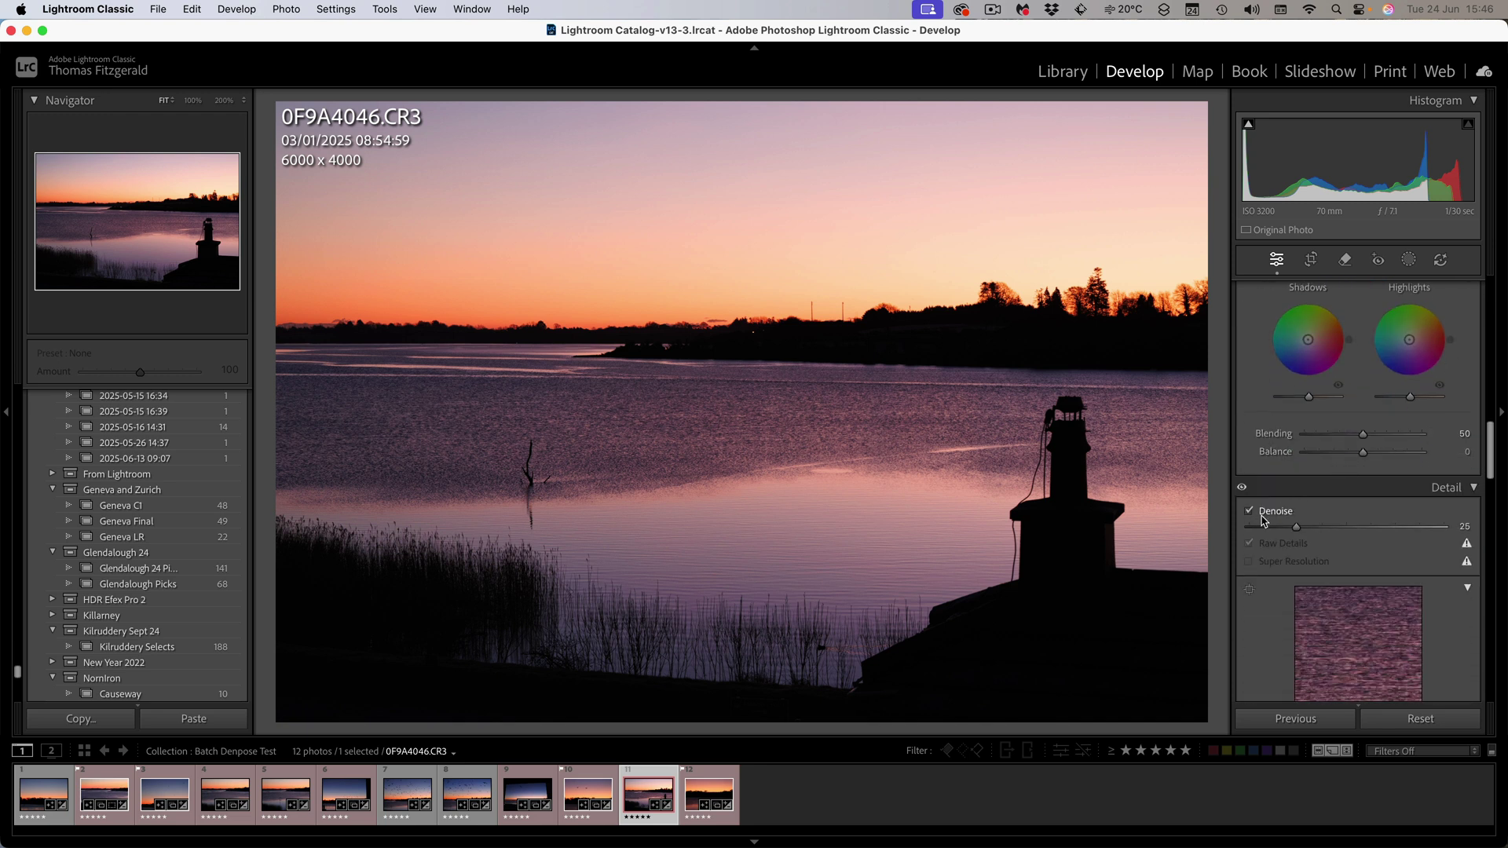
pyautogui.click(775, 280)
pyautogui.moveTo(667, 511)
pyautogui.mouseDown()
pyautogui.moveTo(953, 428)
pyautogui.moveTo(891, 394)
pyautogui.mouseUp()
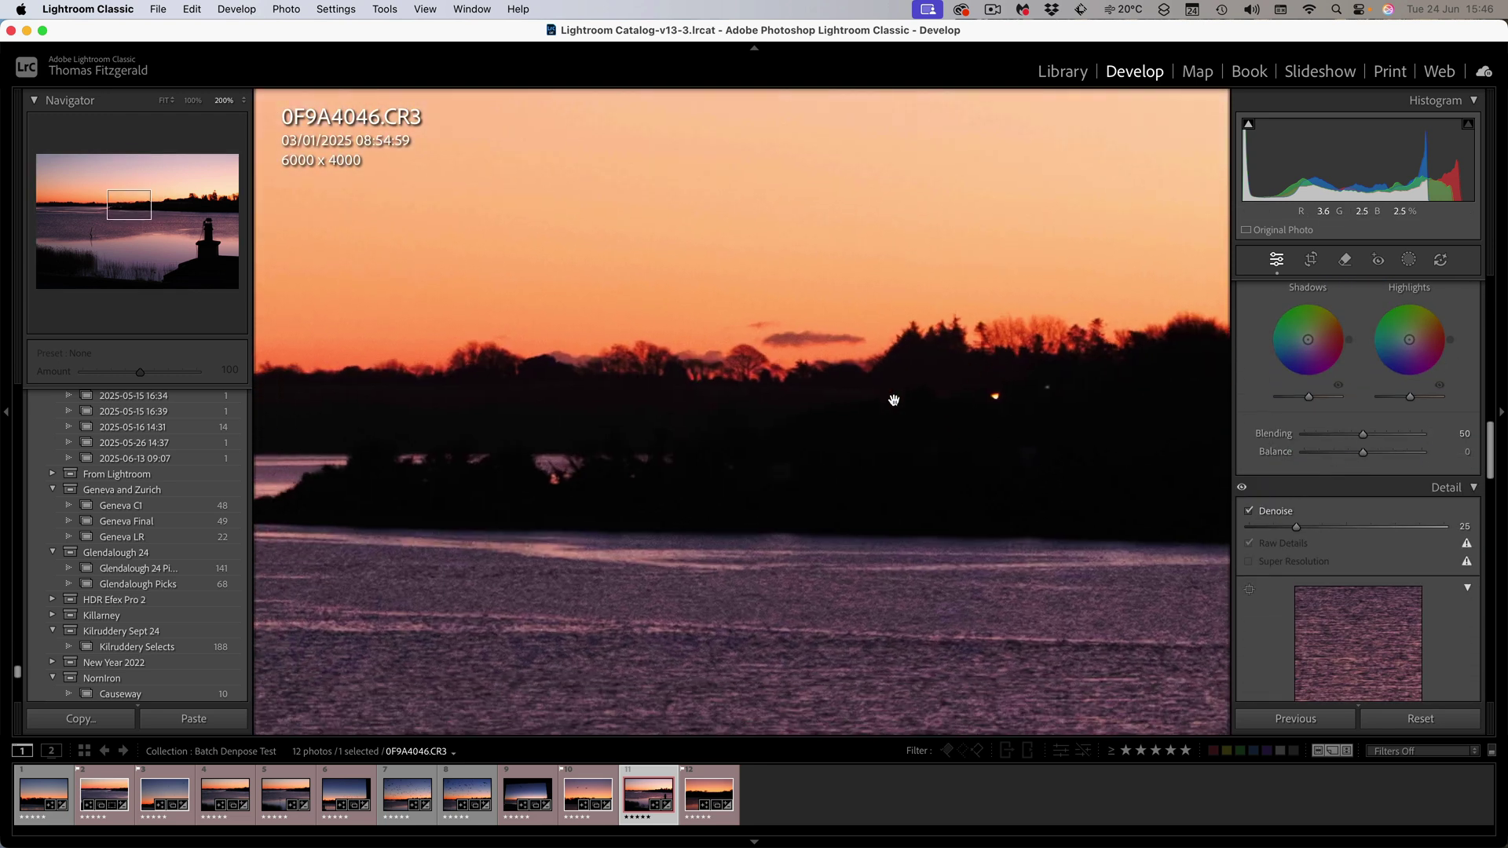
pyautogui.click(761, 422)
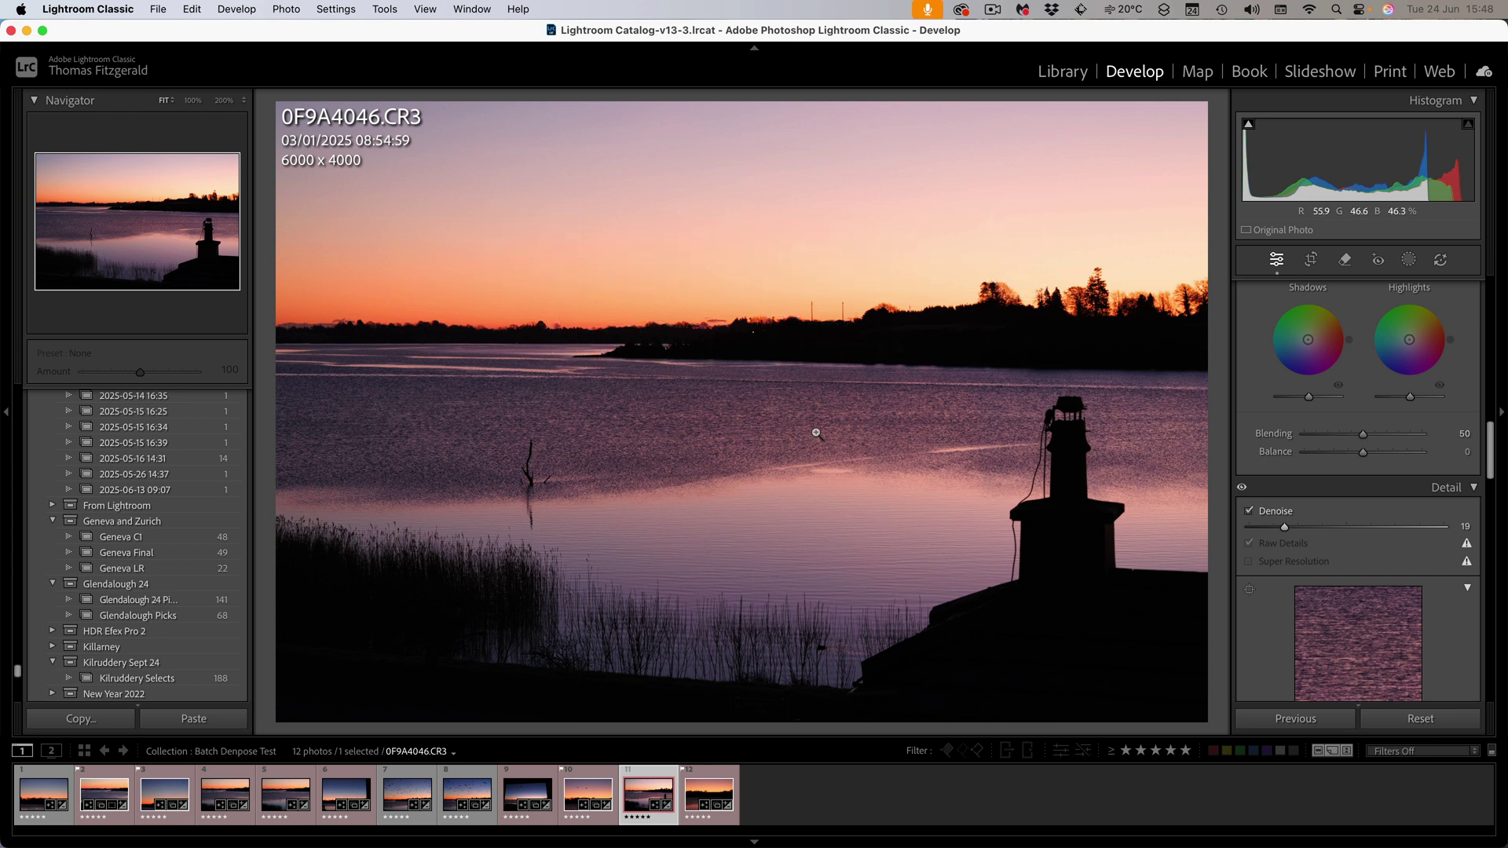
pyautogui.scroll(5, 1293, 403)
pyautogui.scroll(1, 1293, 404)
pyautogui.scroll(-5, 1293, 403)
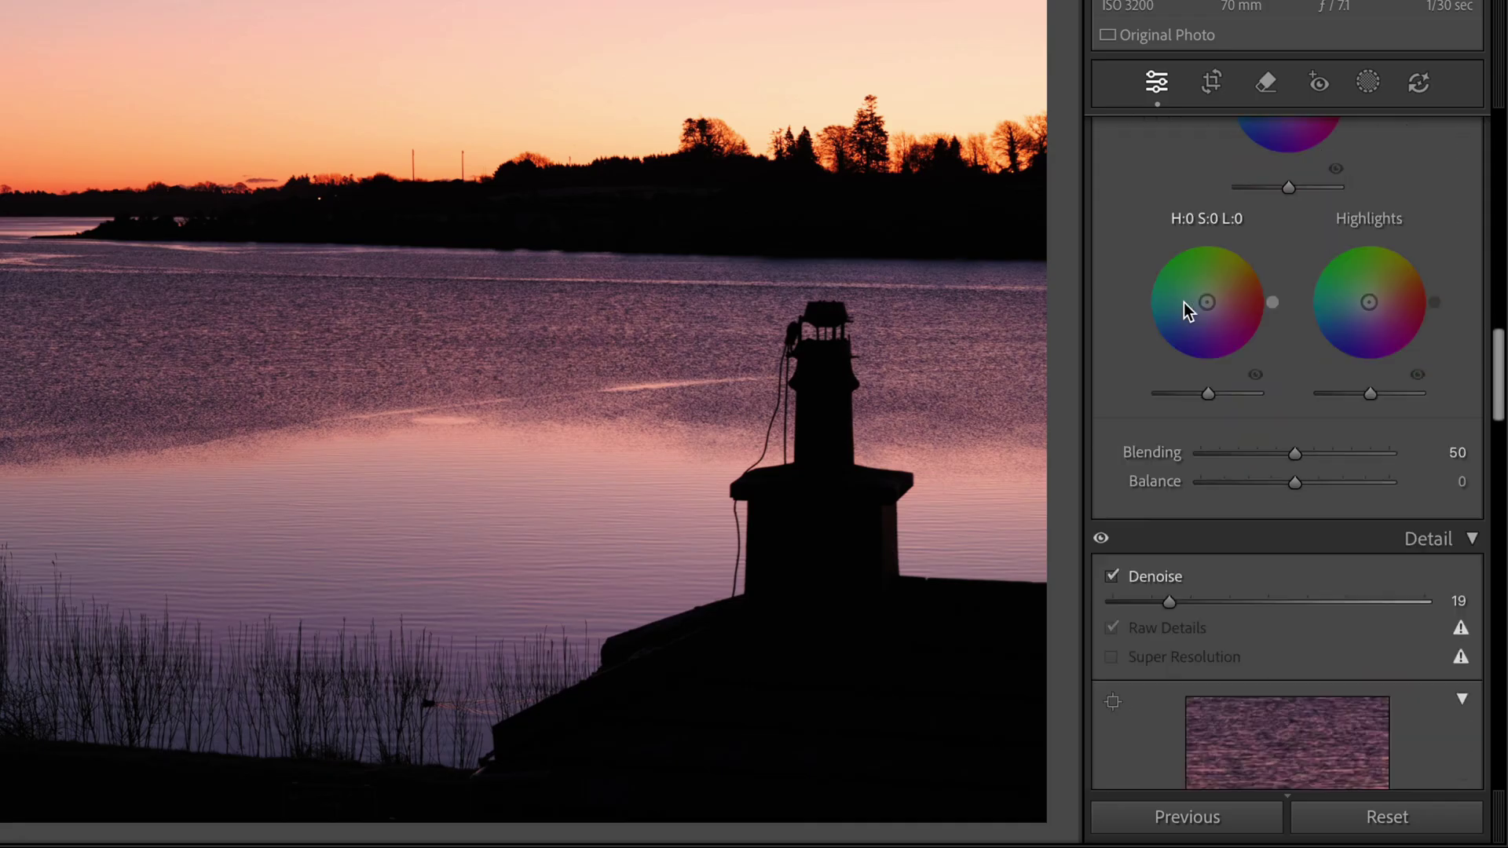
pyautogui.scroll(-1, 1293, 403)
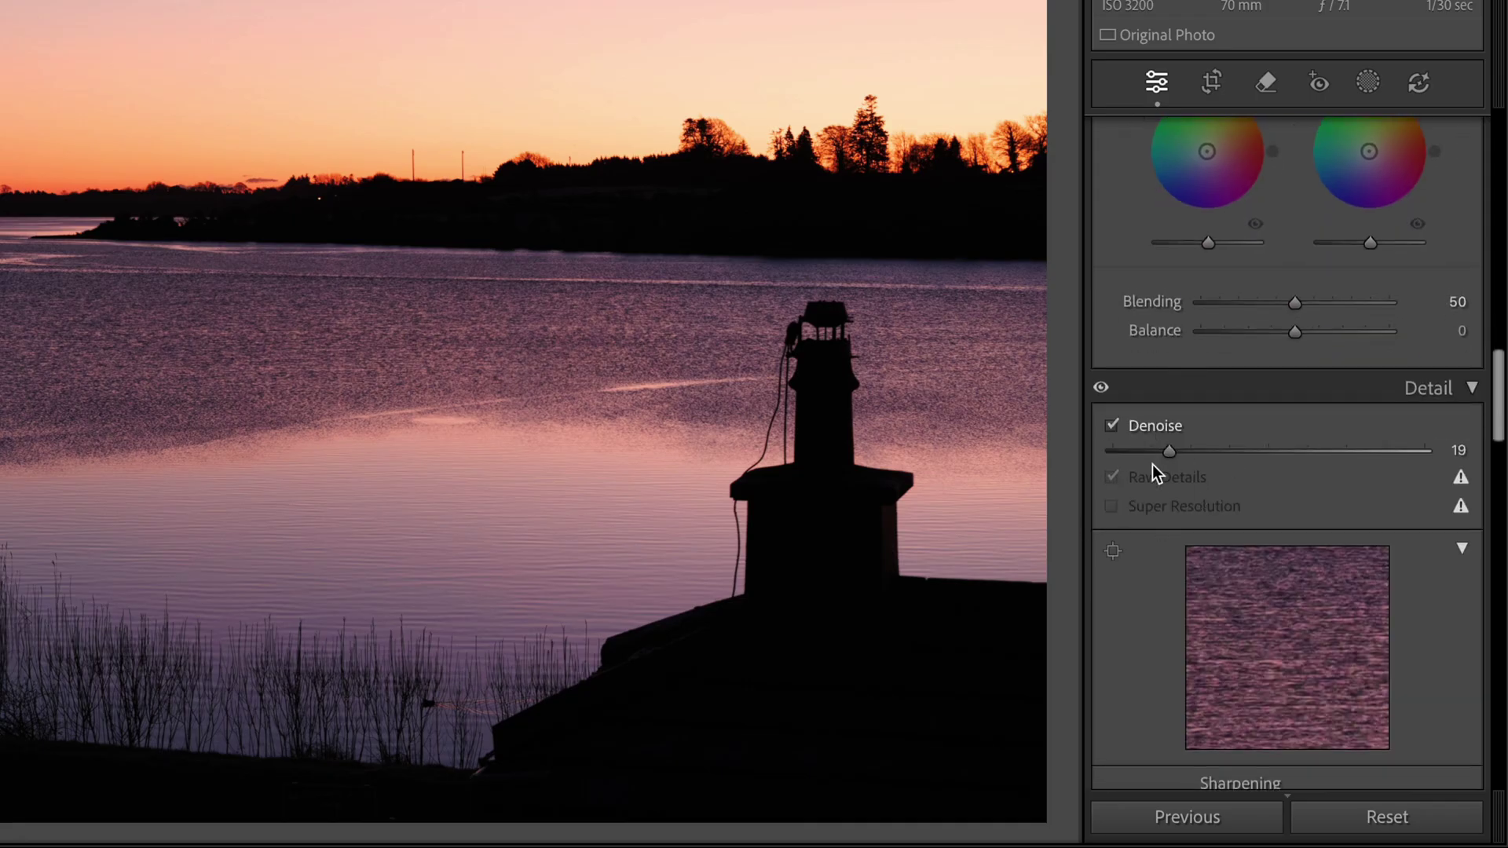
pyautogui.moveTo(1169, 452); pyautogui.dragTo(1193, 453)
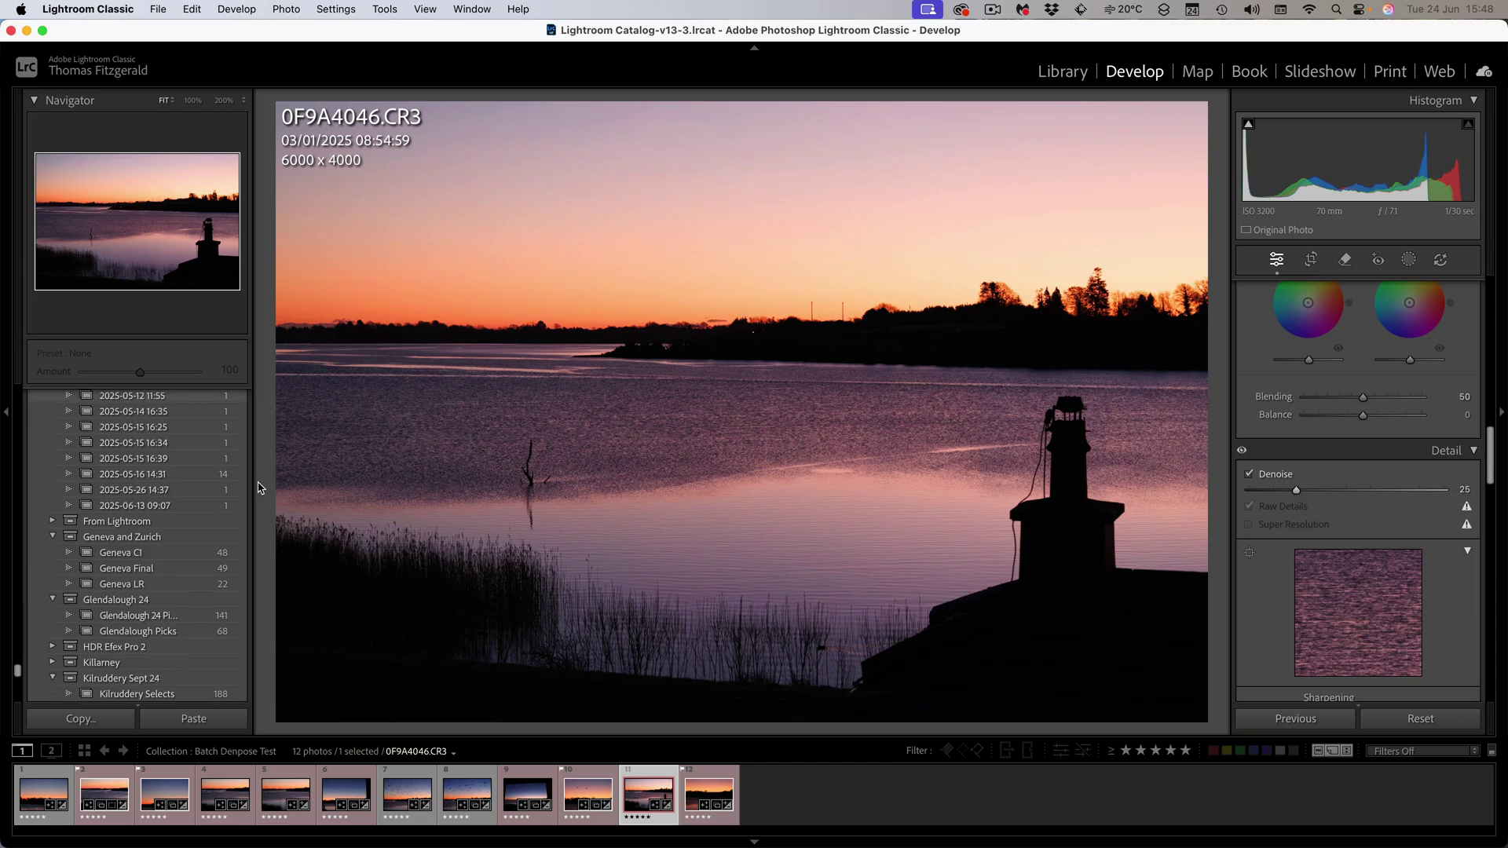
pyautogui.scroll(15, 202, 460)
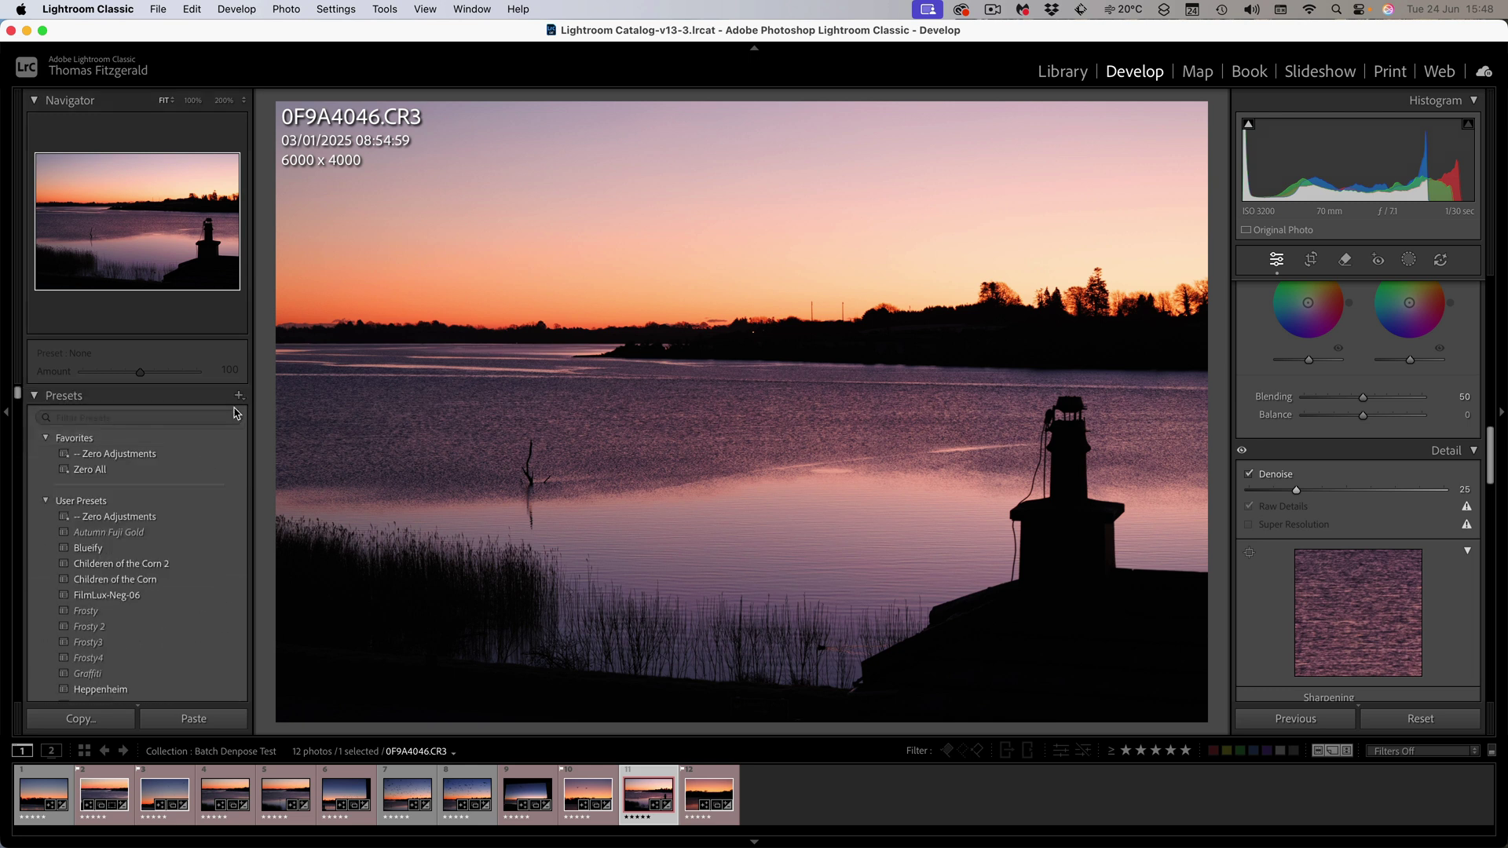
# - Create a Denoise-only develop preset named 'Denoise 25' in the Fuji Quick Select group
pyautogui.click(238, 396)
pyautogui.click(248, 411)
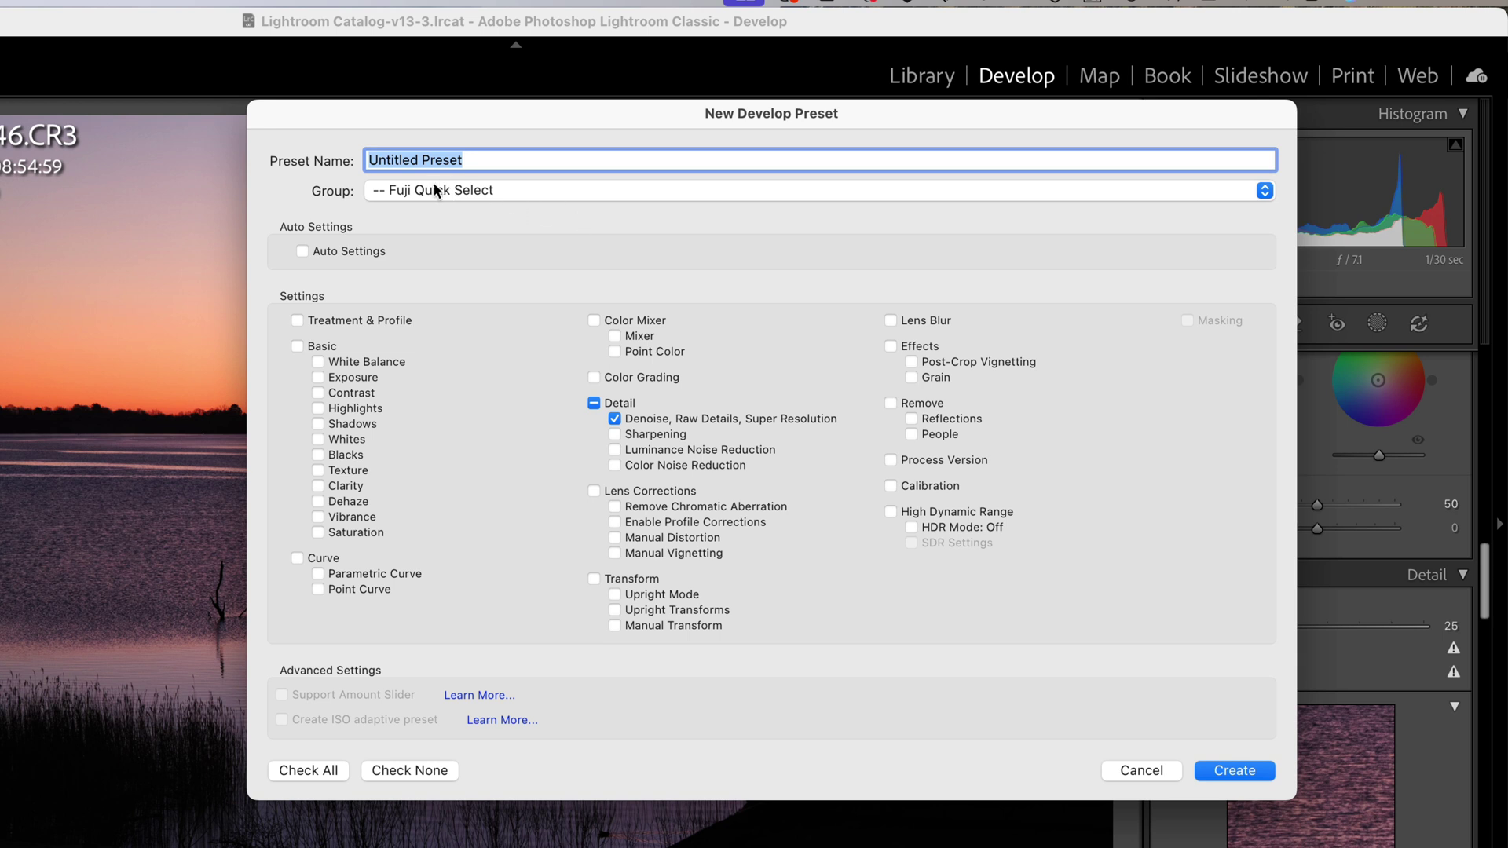
pyautogui.click(503, 196)
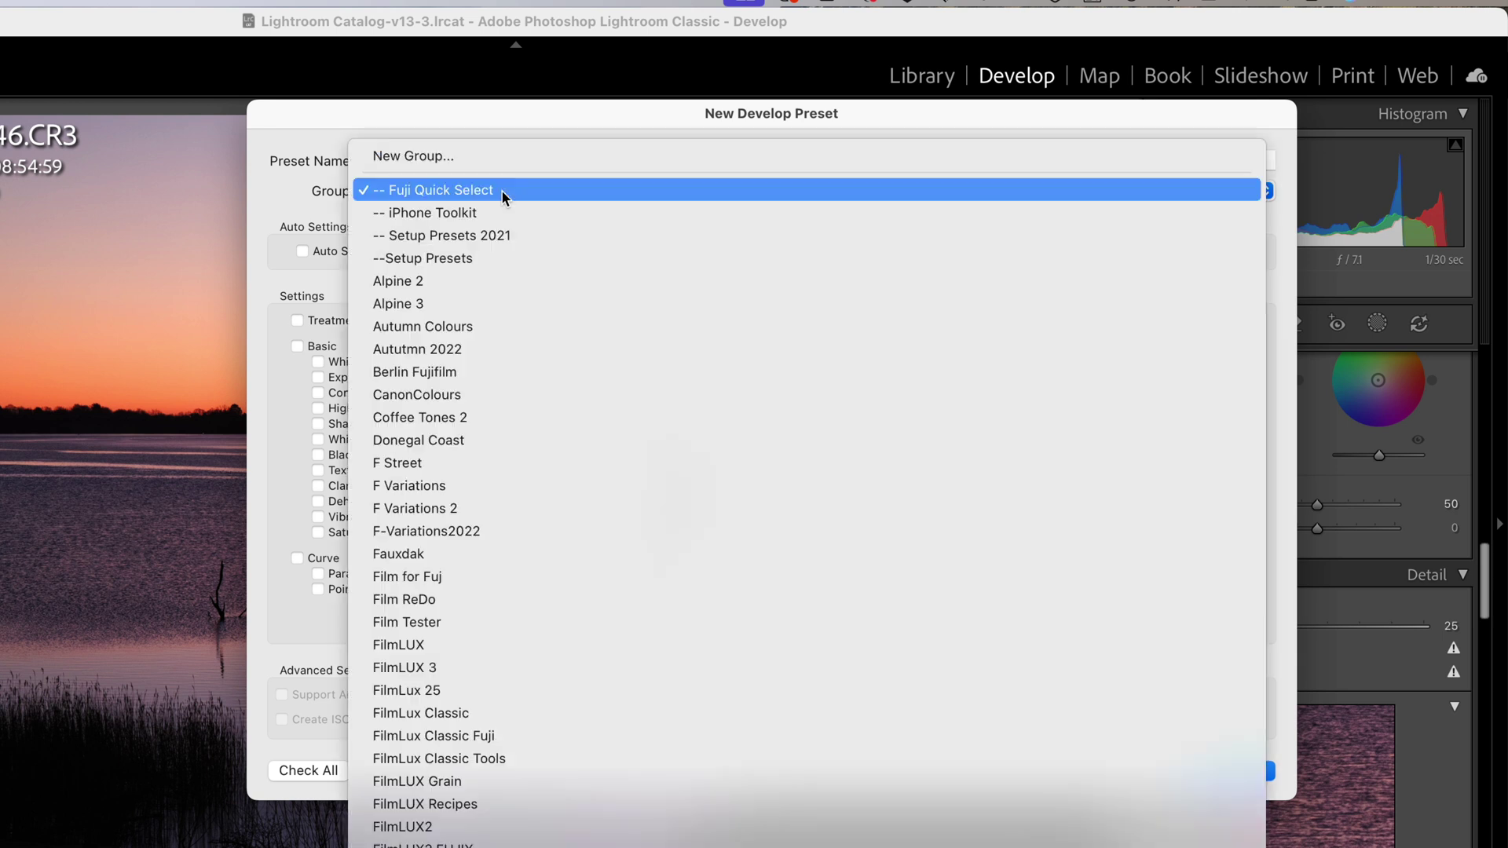
pyautogui.click(472, 104)
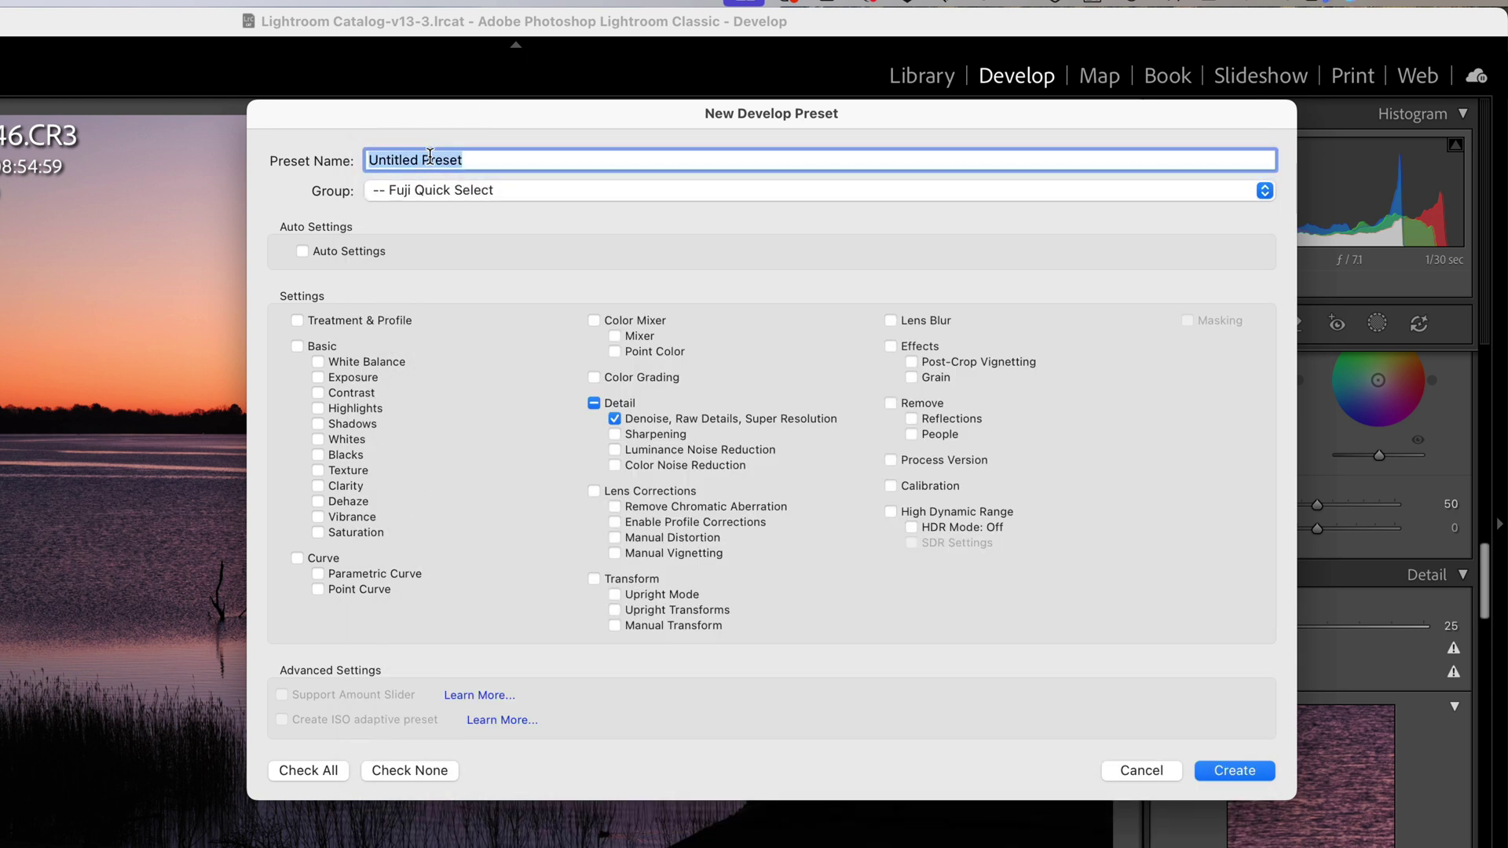
pyautogui.press('Left')
pyautogui.write('D')
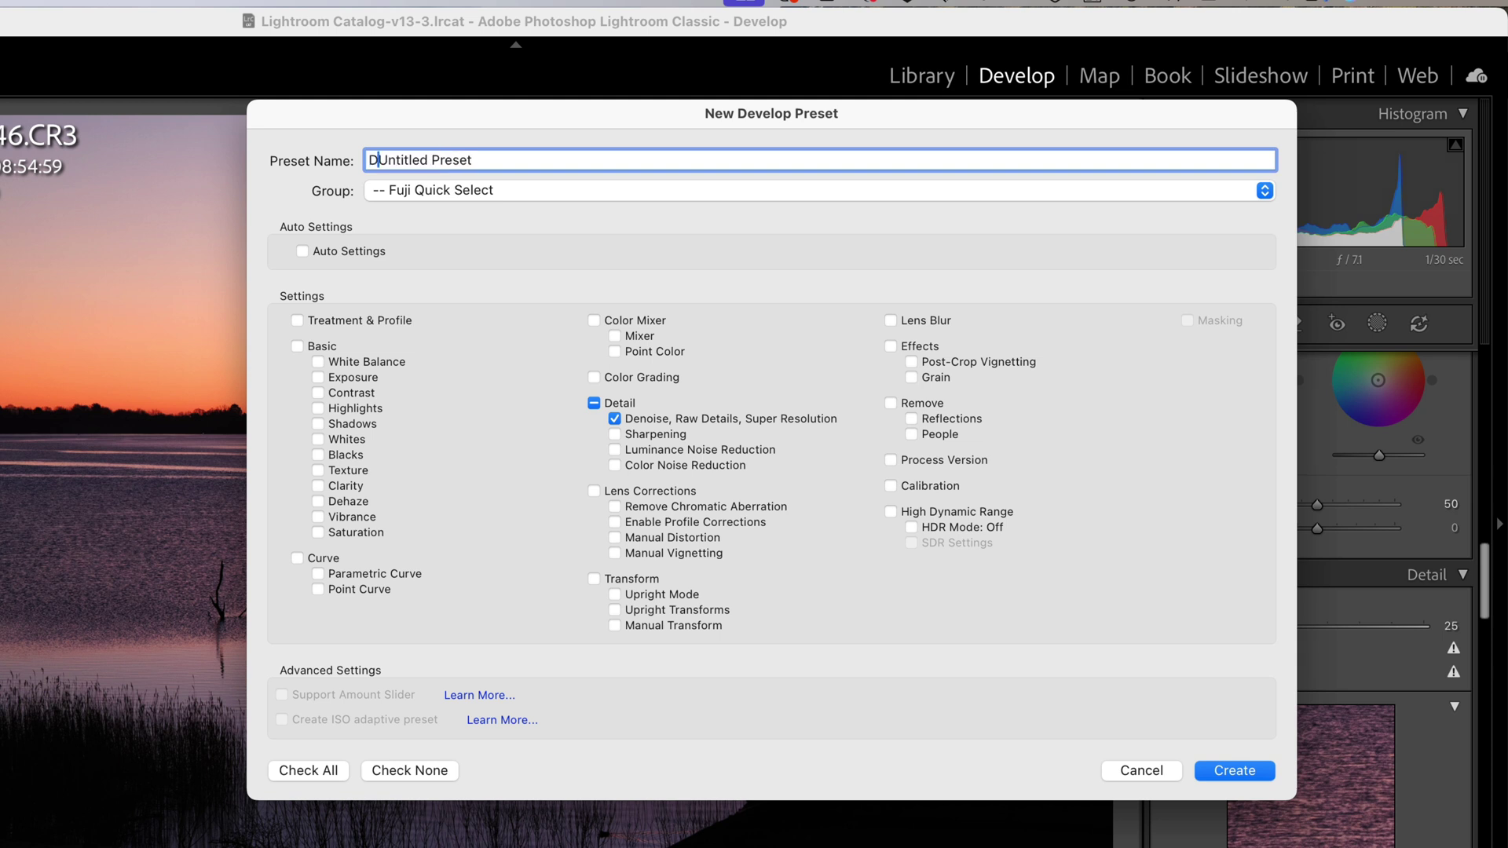
pyautogui.press('super+a')
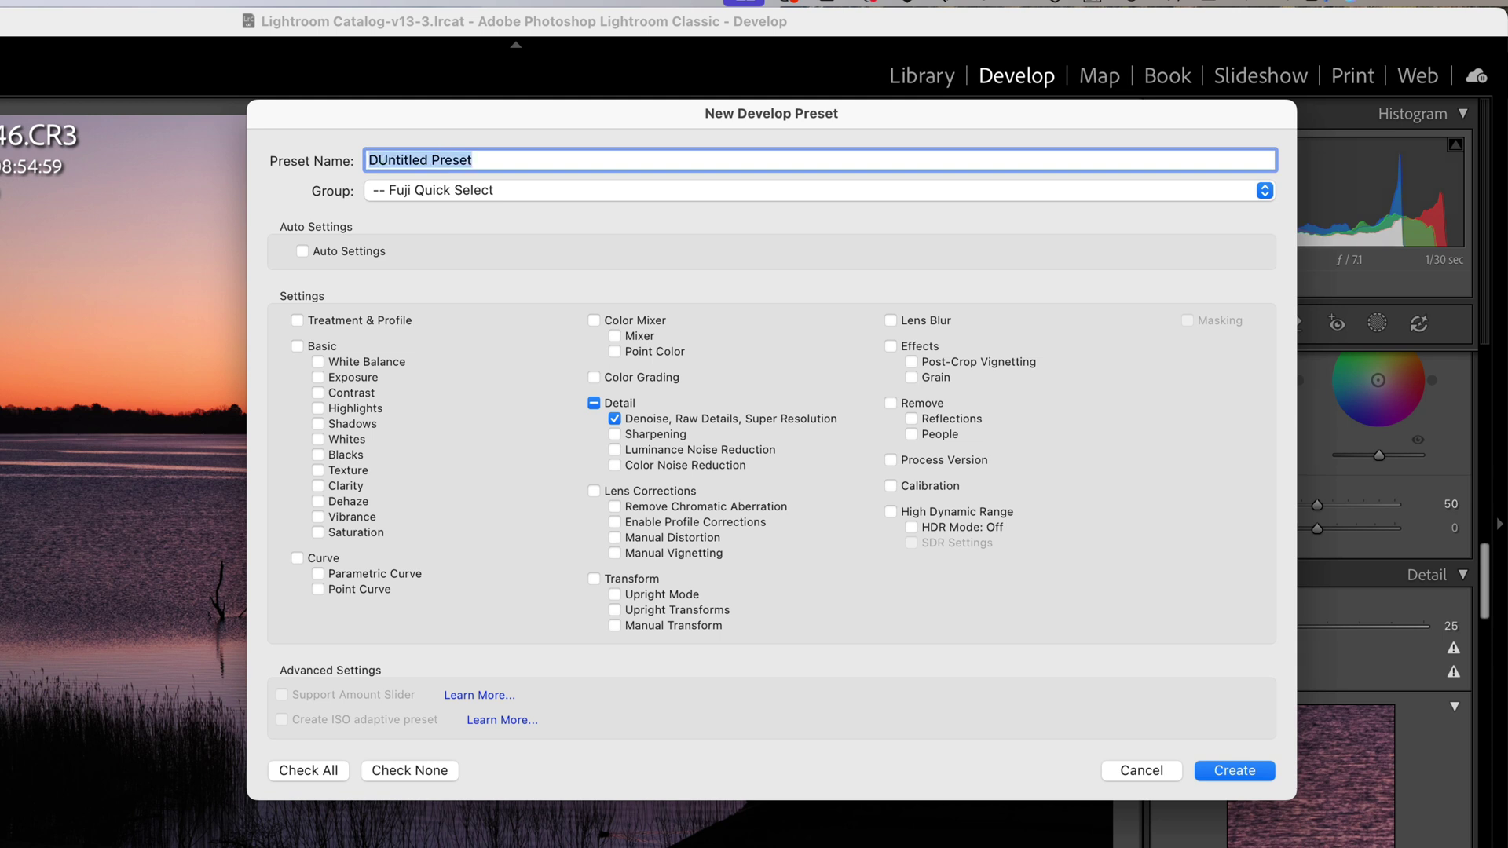
pyautogui.write('Denoise 25')
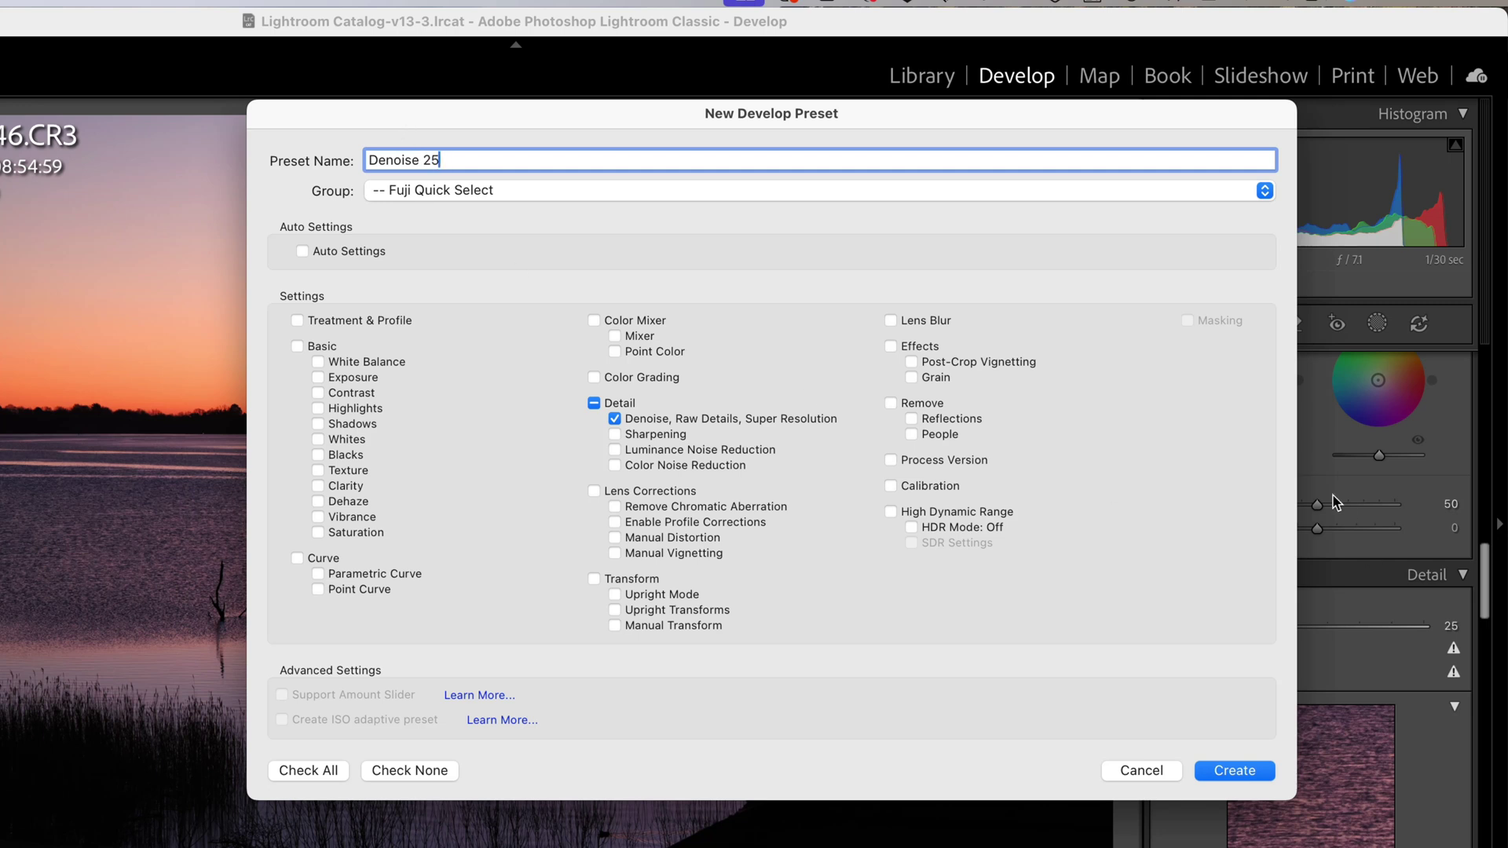
pyautogui.click(425, 190)
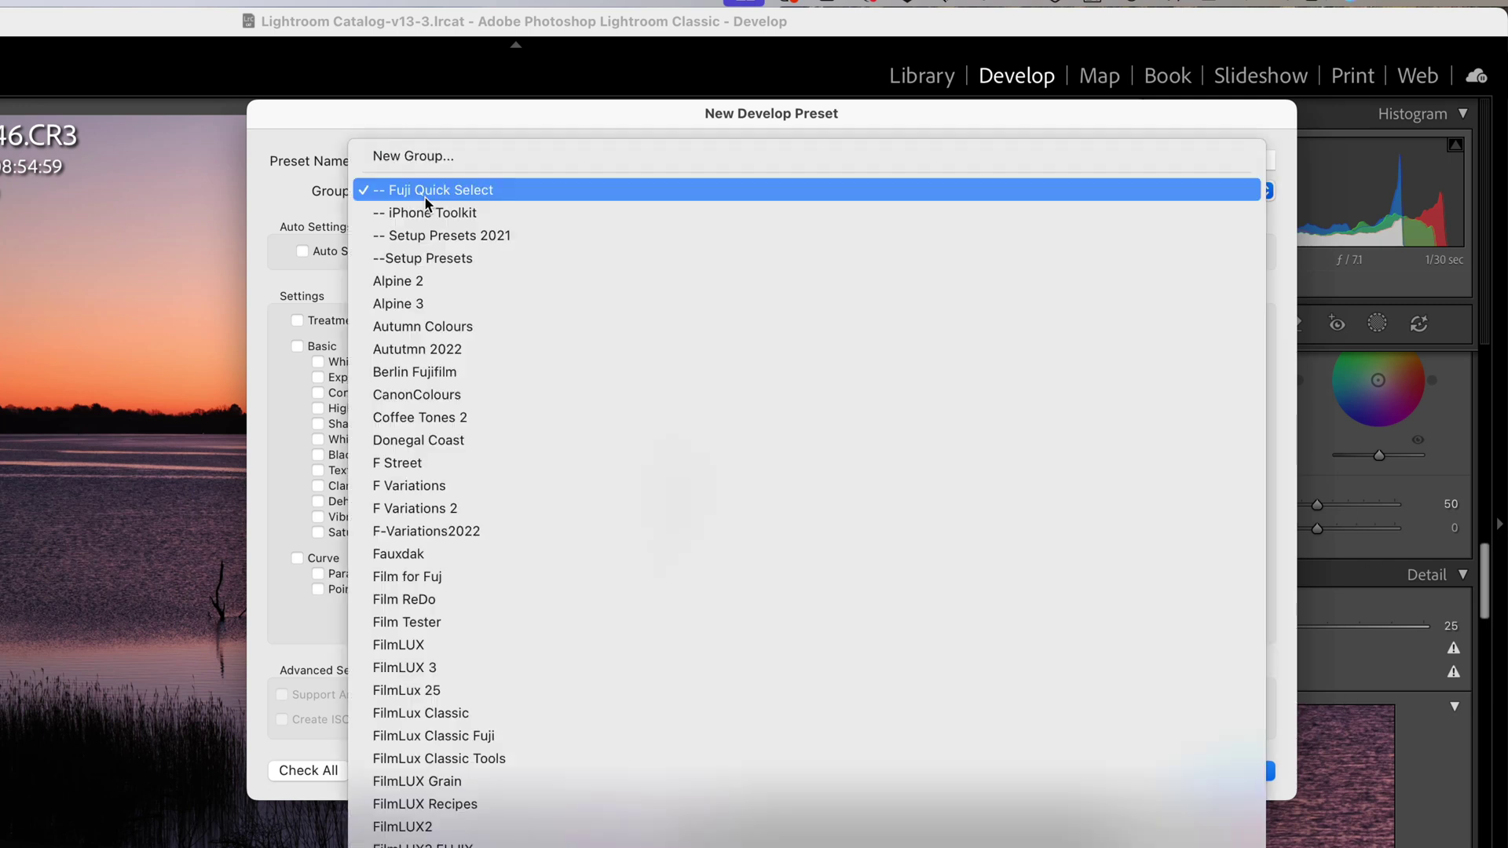
pyautogui.click(216, 182)
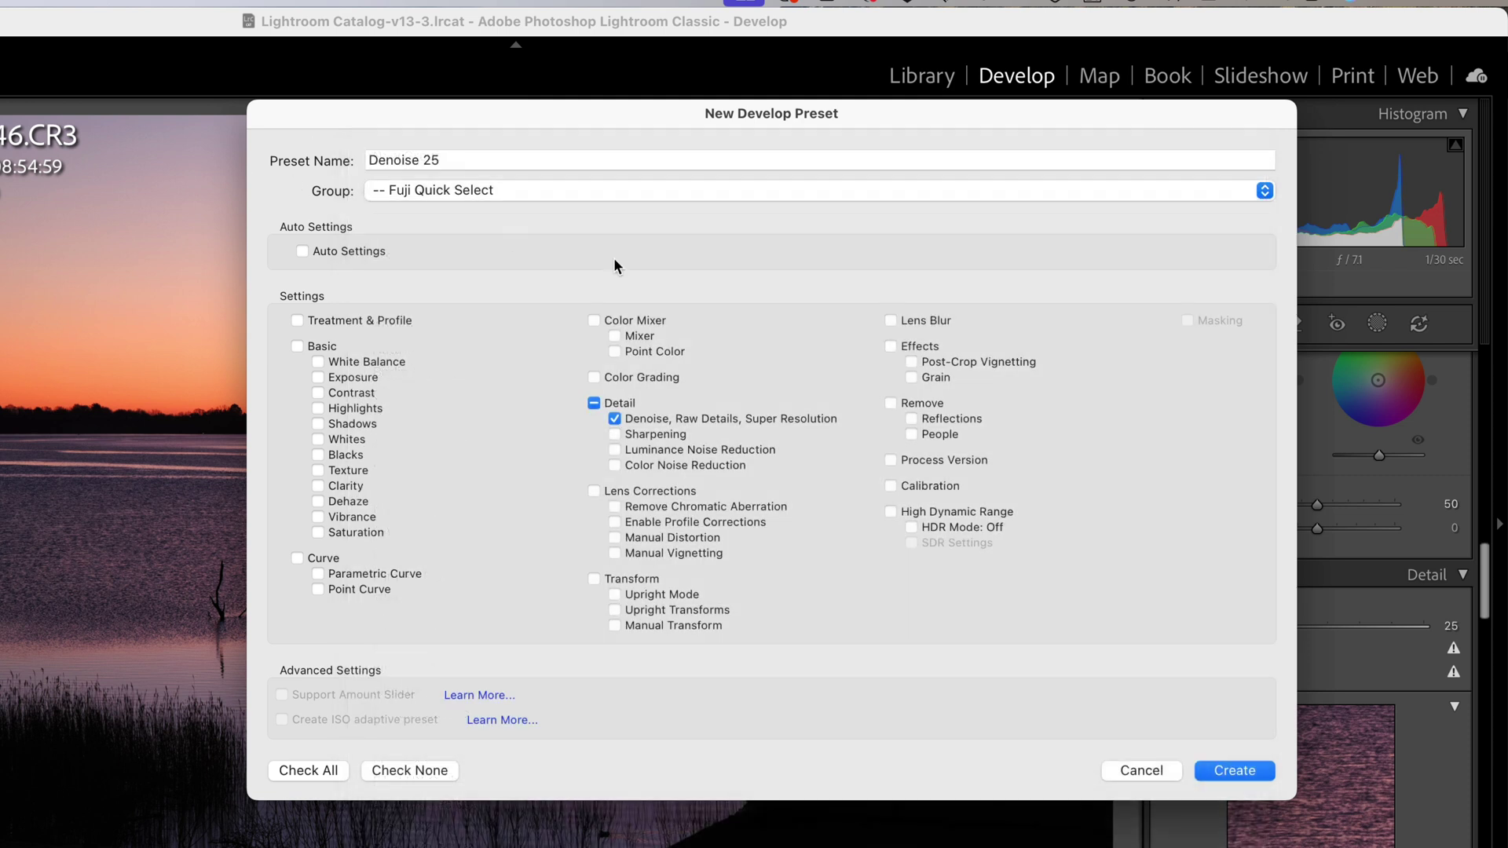
pyautogui.click(1304, 598)
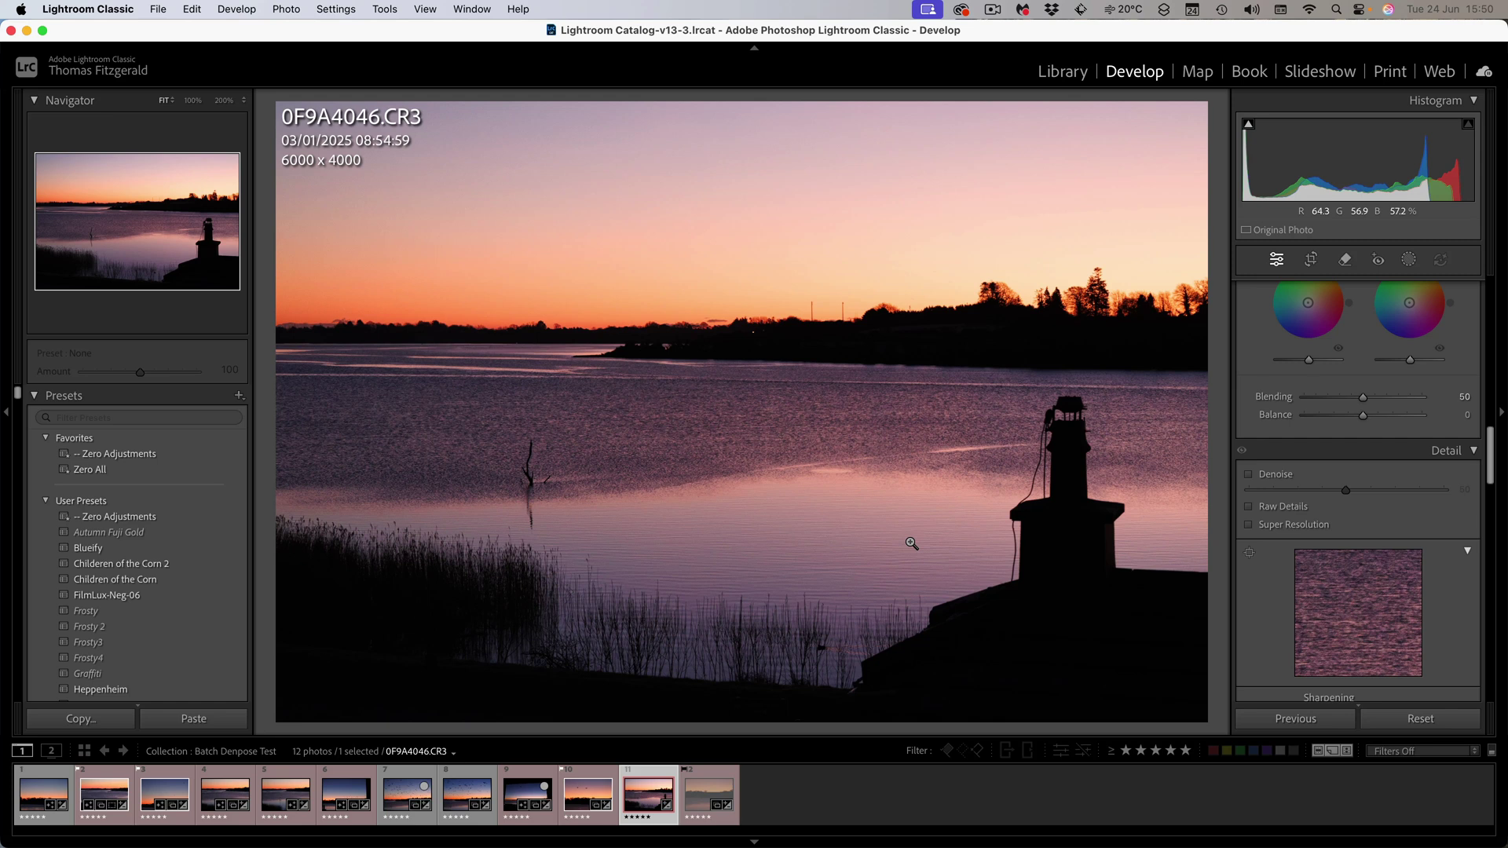
# - Apply the Denoise 25 preset to four selected photos in the Lightroom 12.3 collection
pyautogui.press('g')
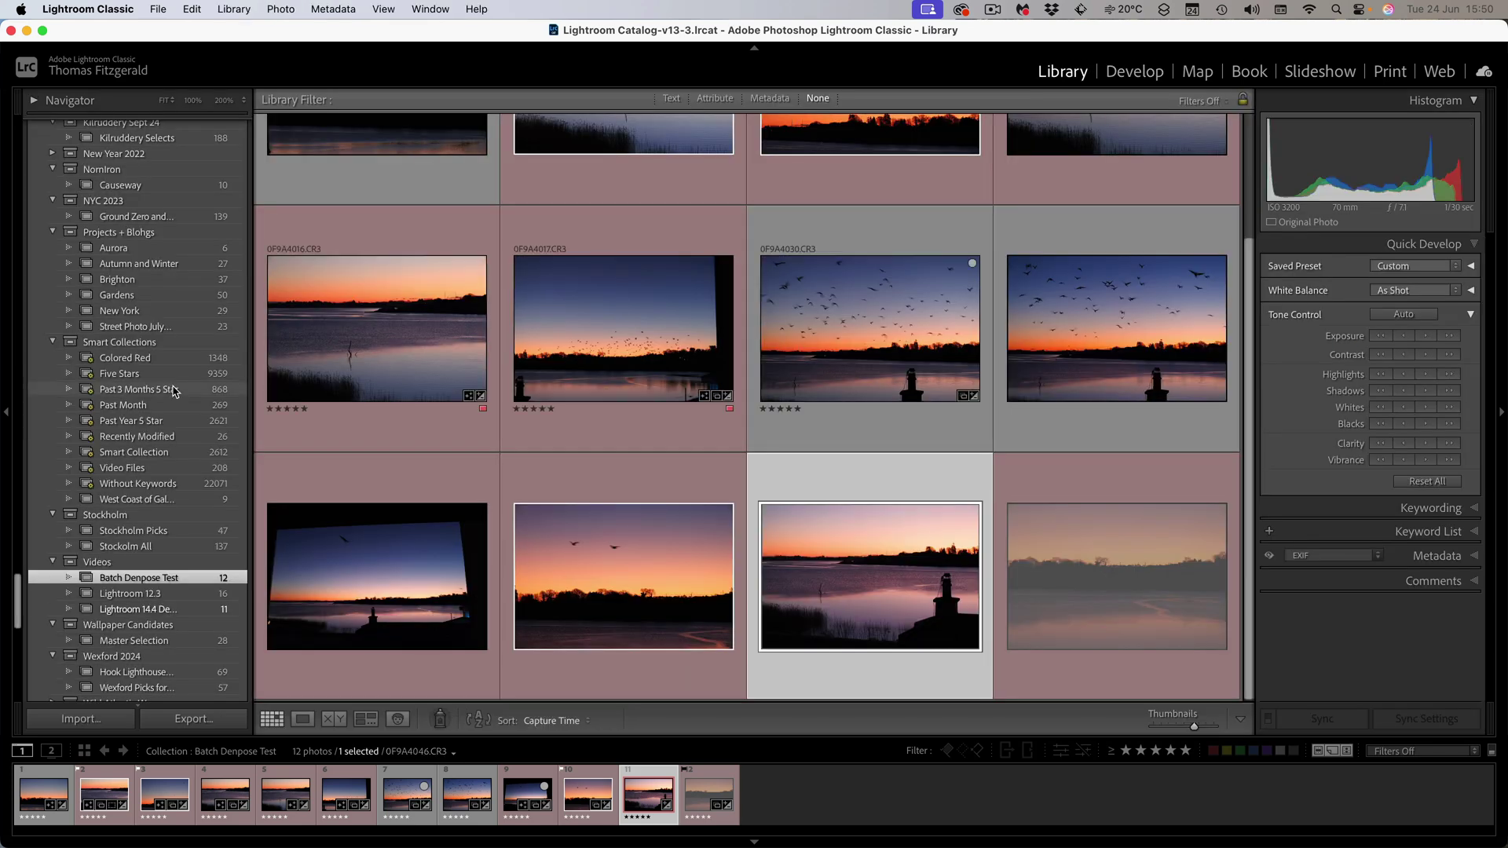
pyautogui.click(161, 594)
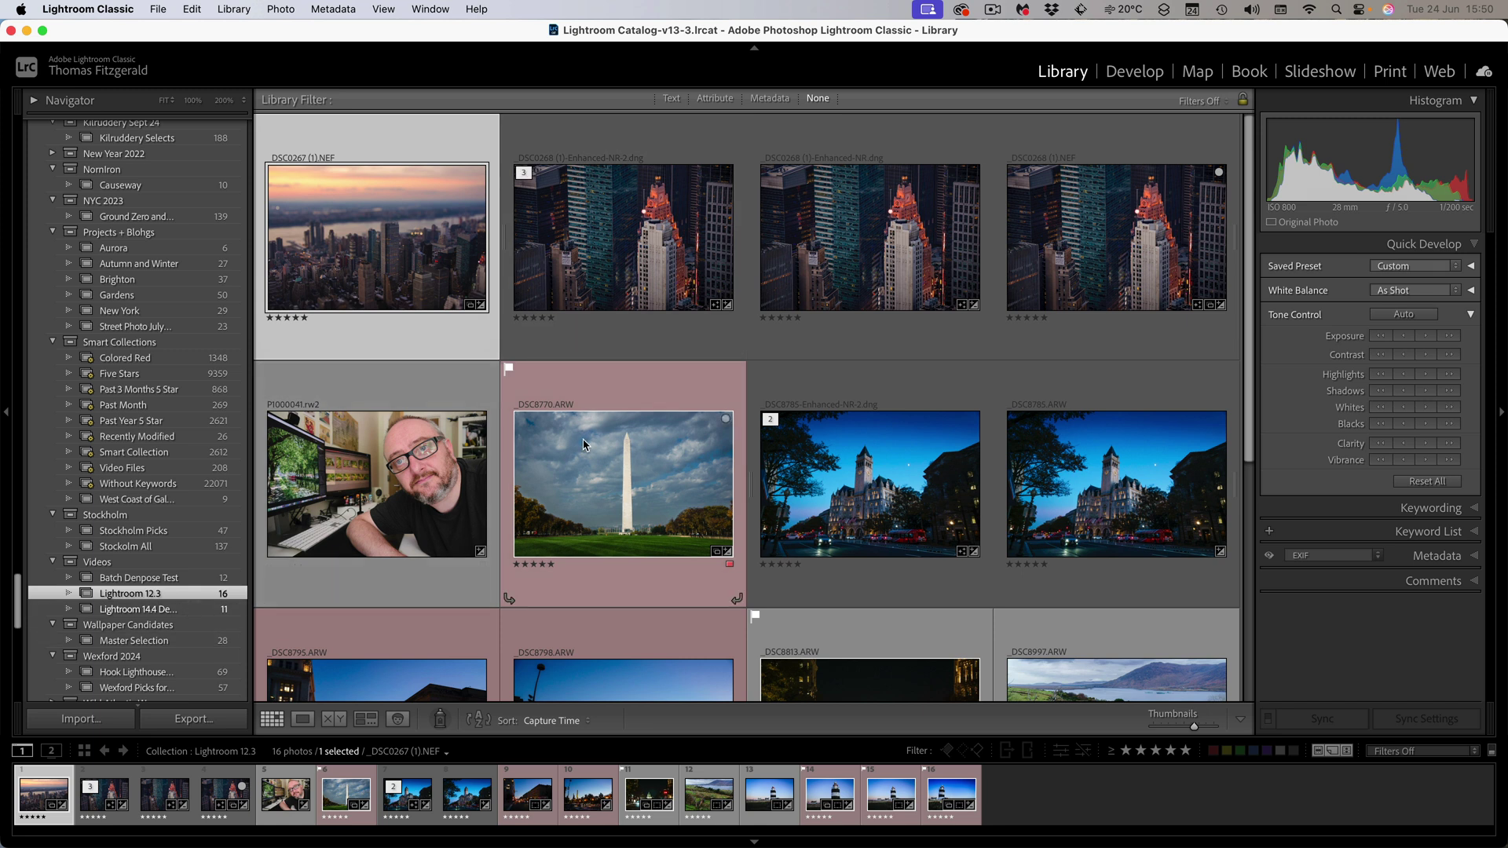
pyautogui.scroll(-3, 583, 450)
pyautogui.click(868, 146)
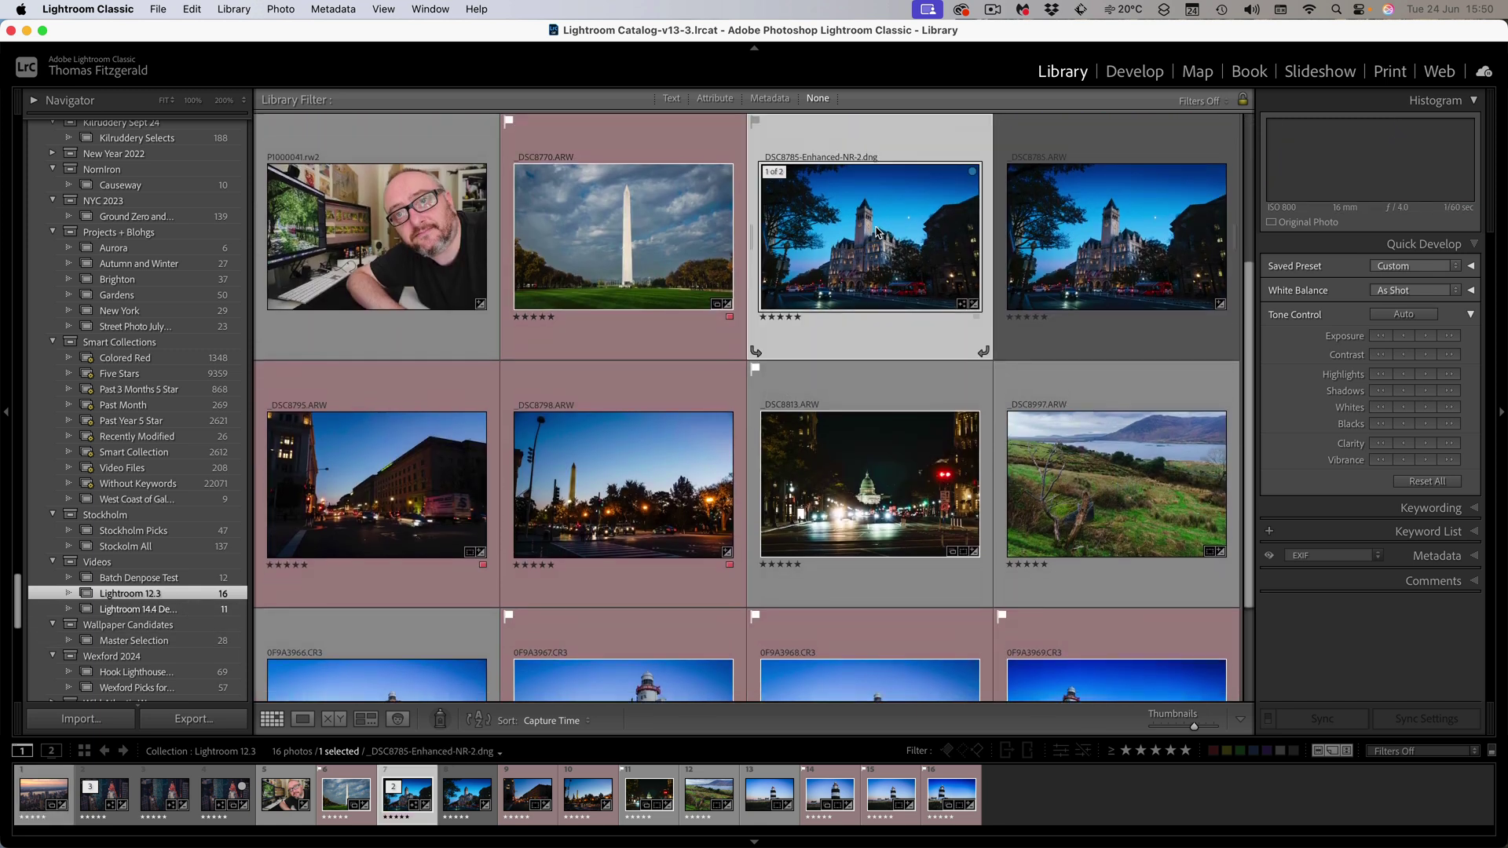
pyautogui.press('Right')
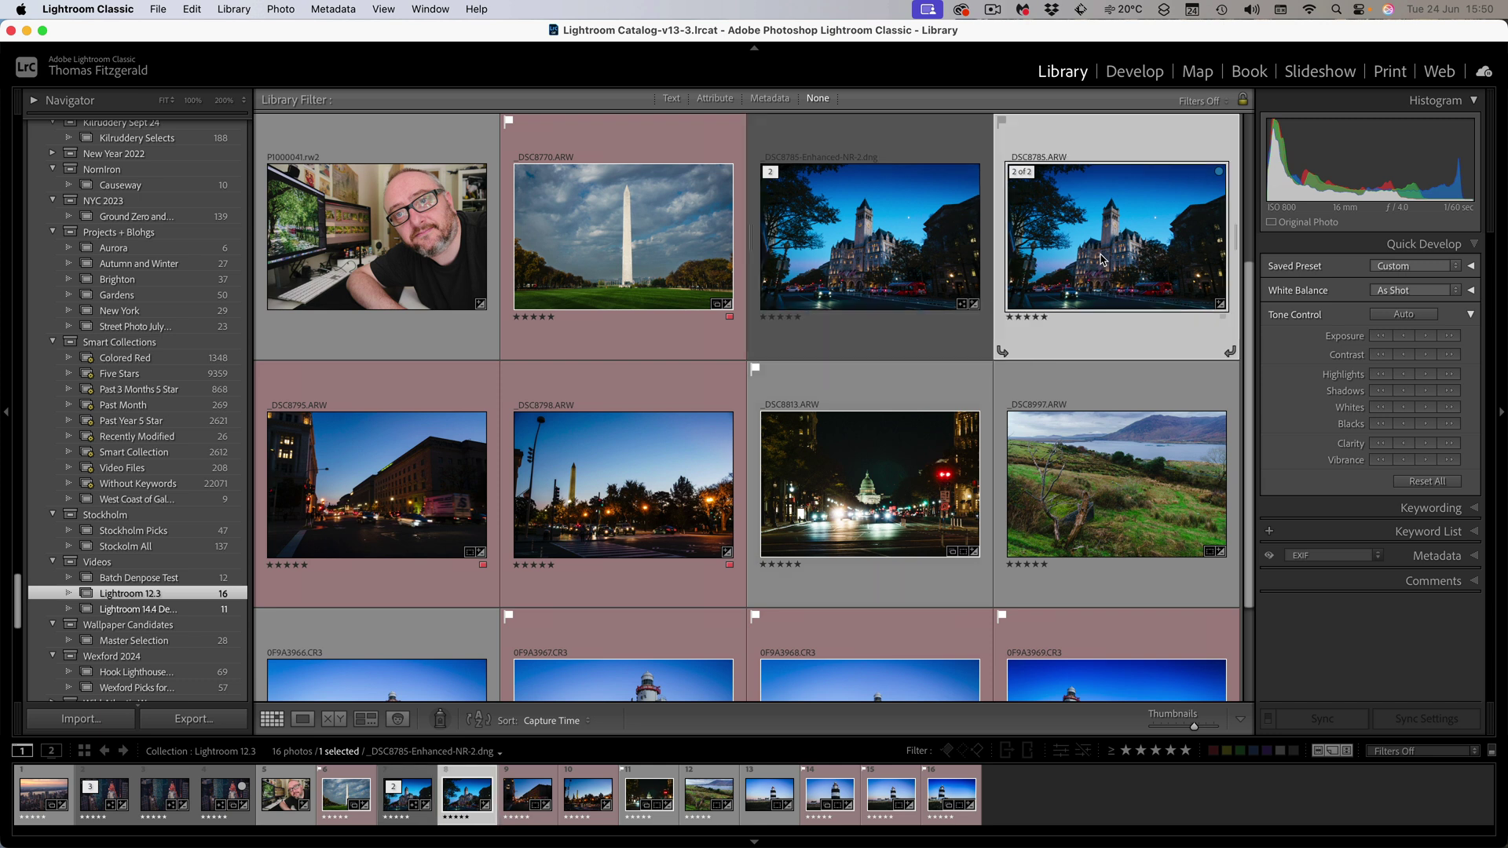
pyautogui.keyDown('shift'); pyautogui.click(610, 462); pyautogui.keyUp('shift')
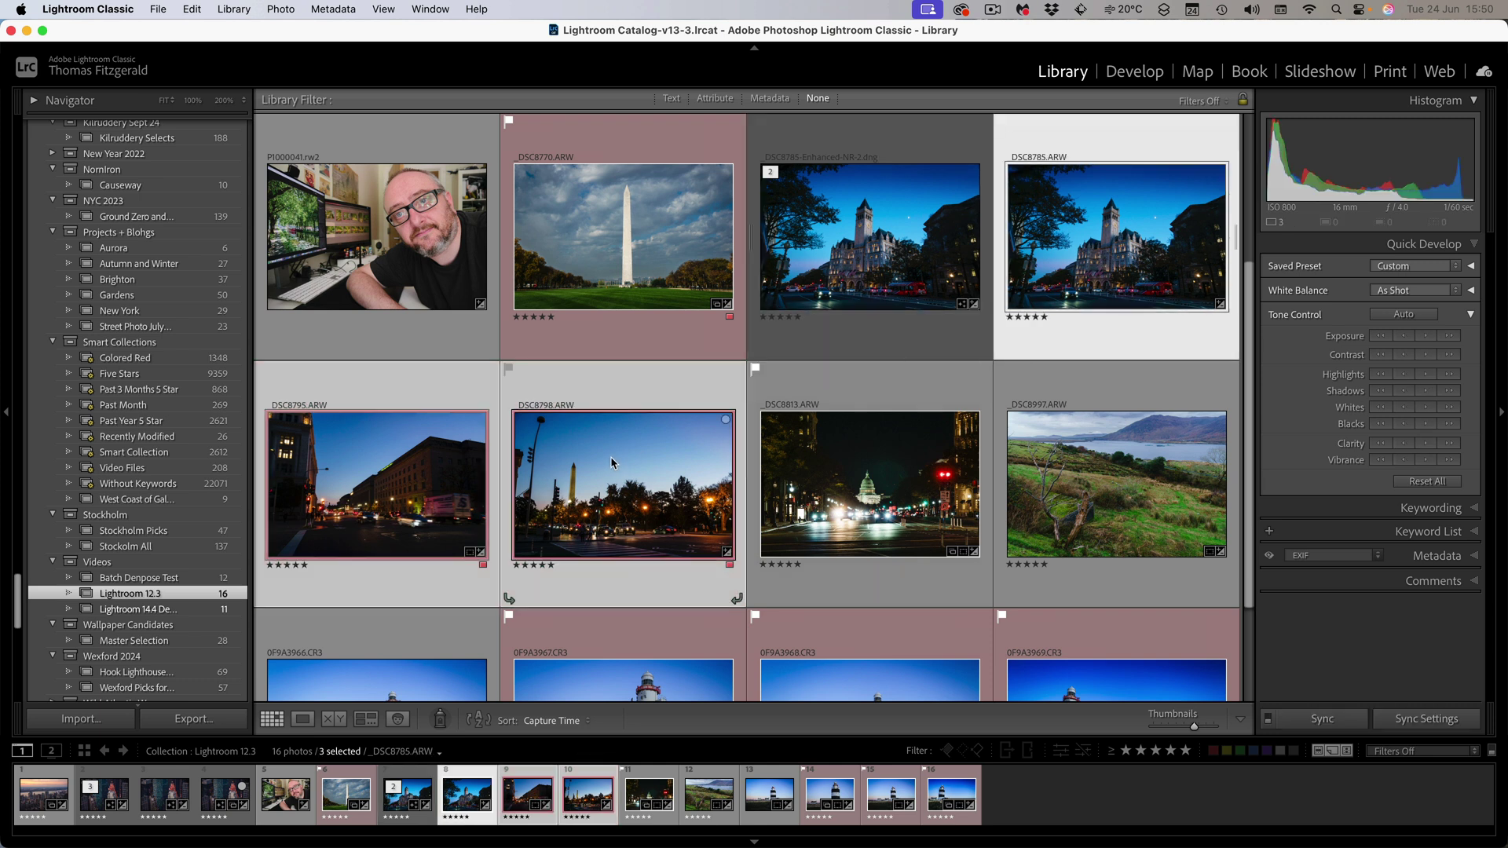
pyautogui.keyDown('shift'); pyautogui.click(931, 459); pyautogui.keyUp('shift')
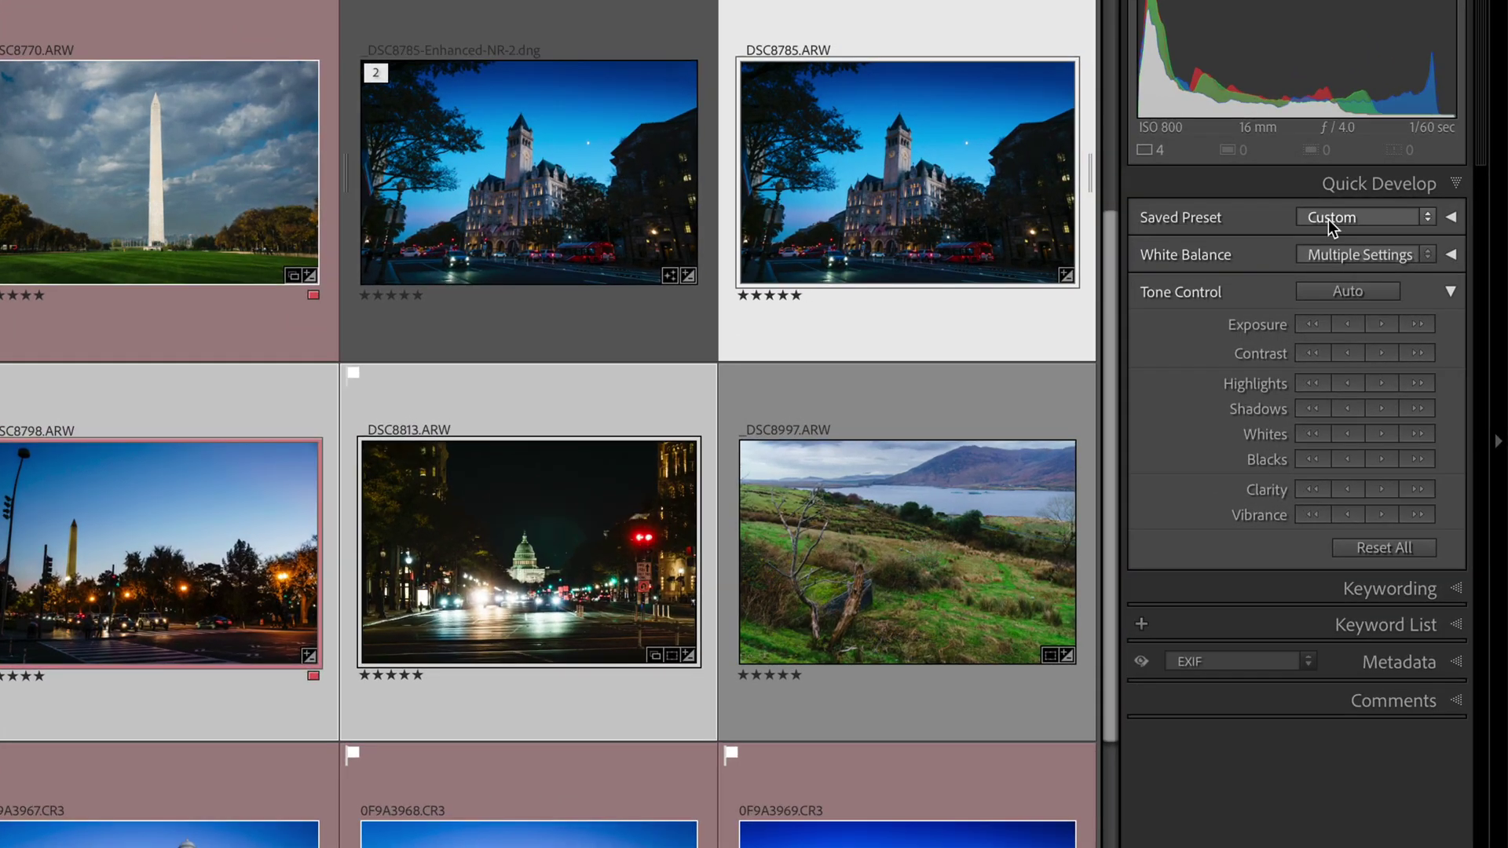
pyautogui.click(1360, 244)
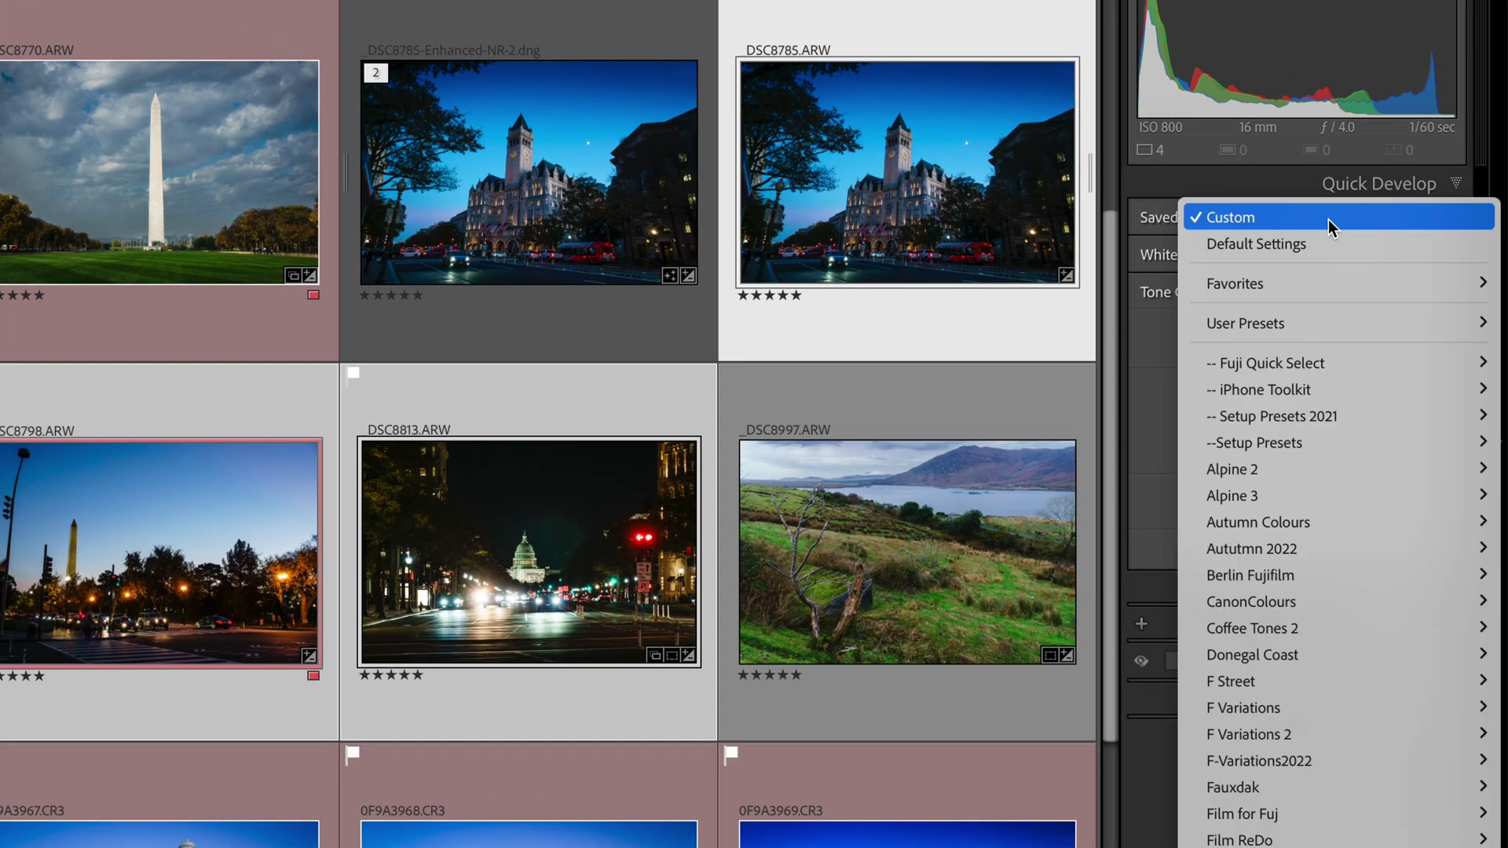
pyautogui.moveTo(1271, 364)
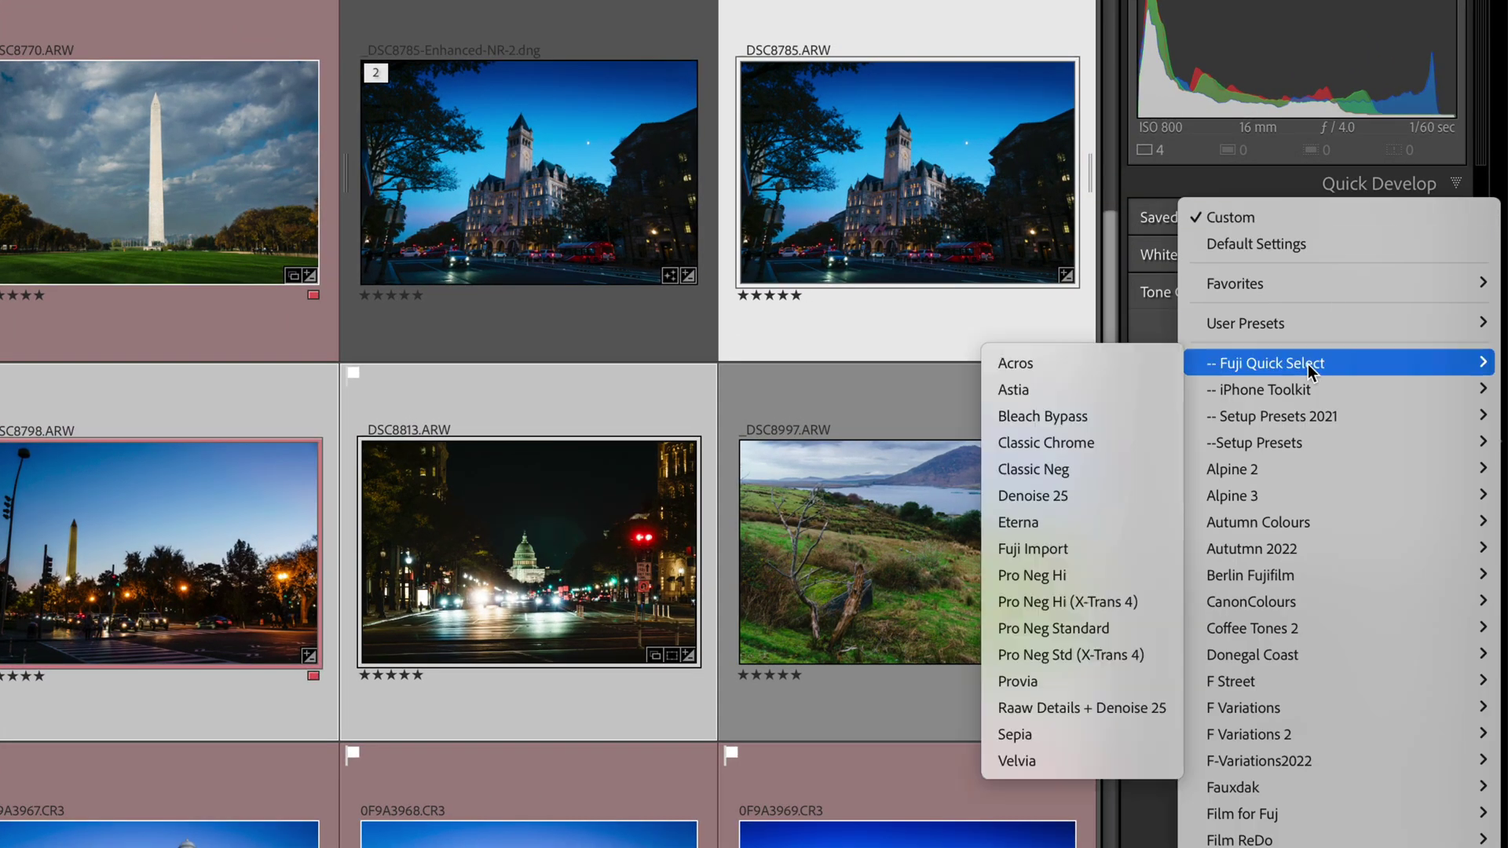
pyautogui.click(1110, 495)
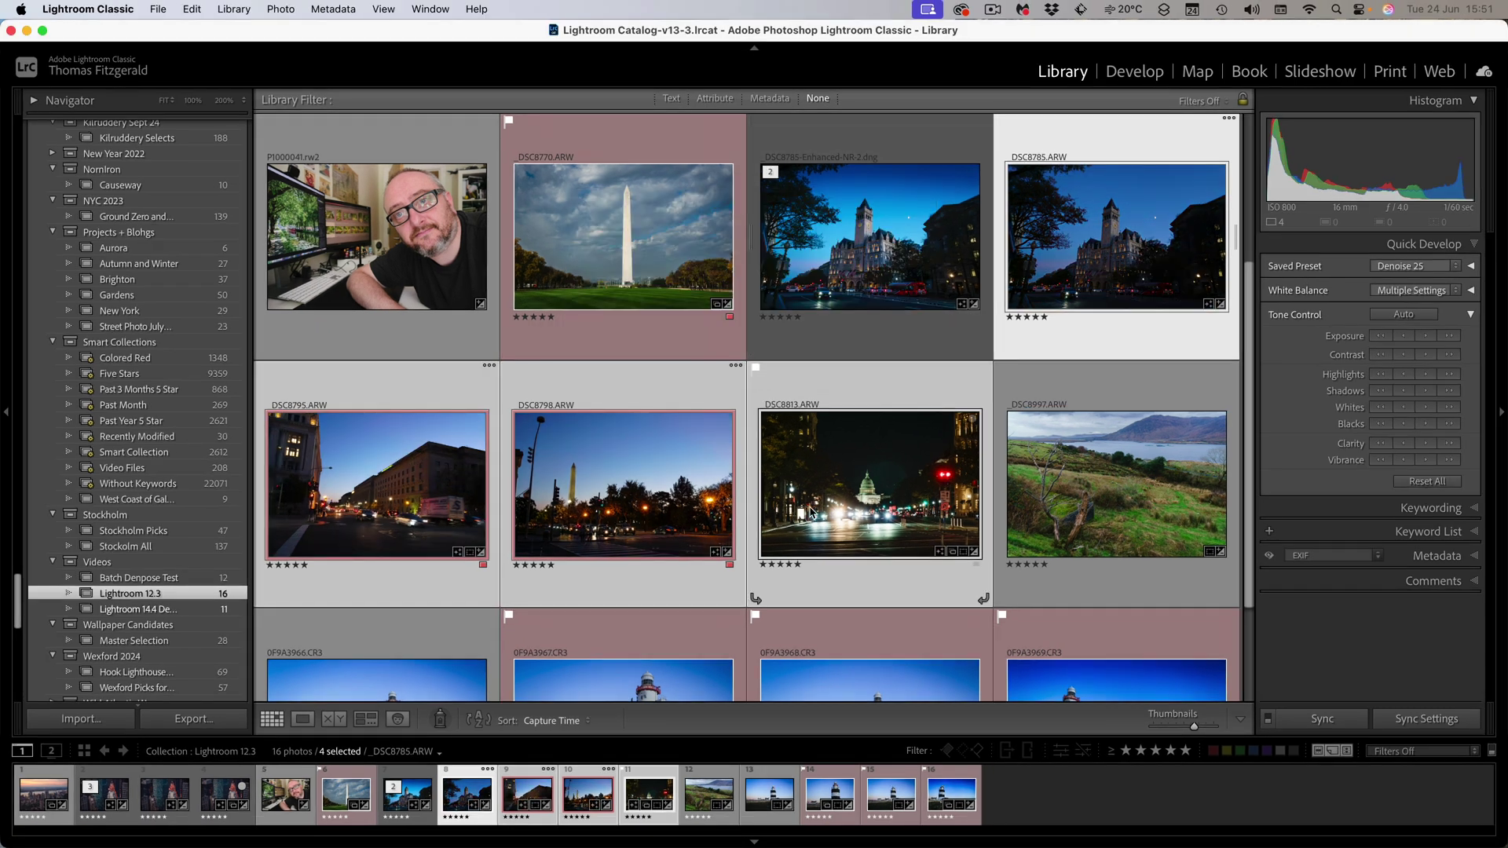
# - Open _DSC8813.ARW alone in Develop to confirm Denoise at 25
pyautogui.click(813, 517)
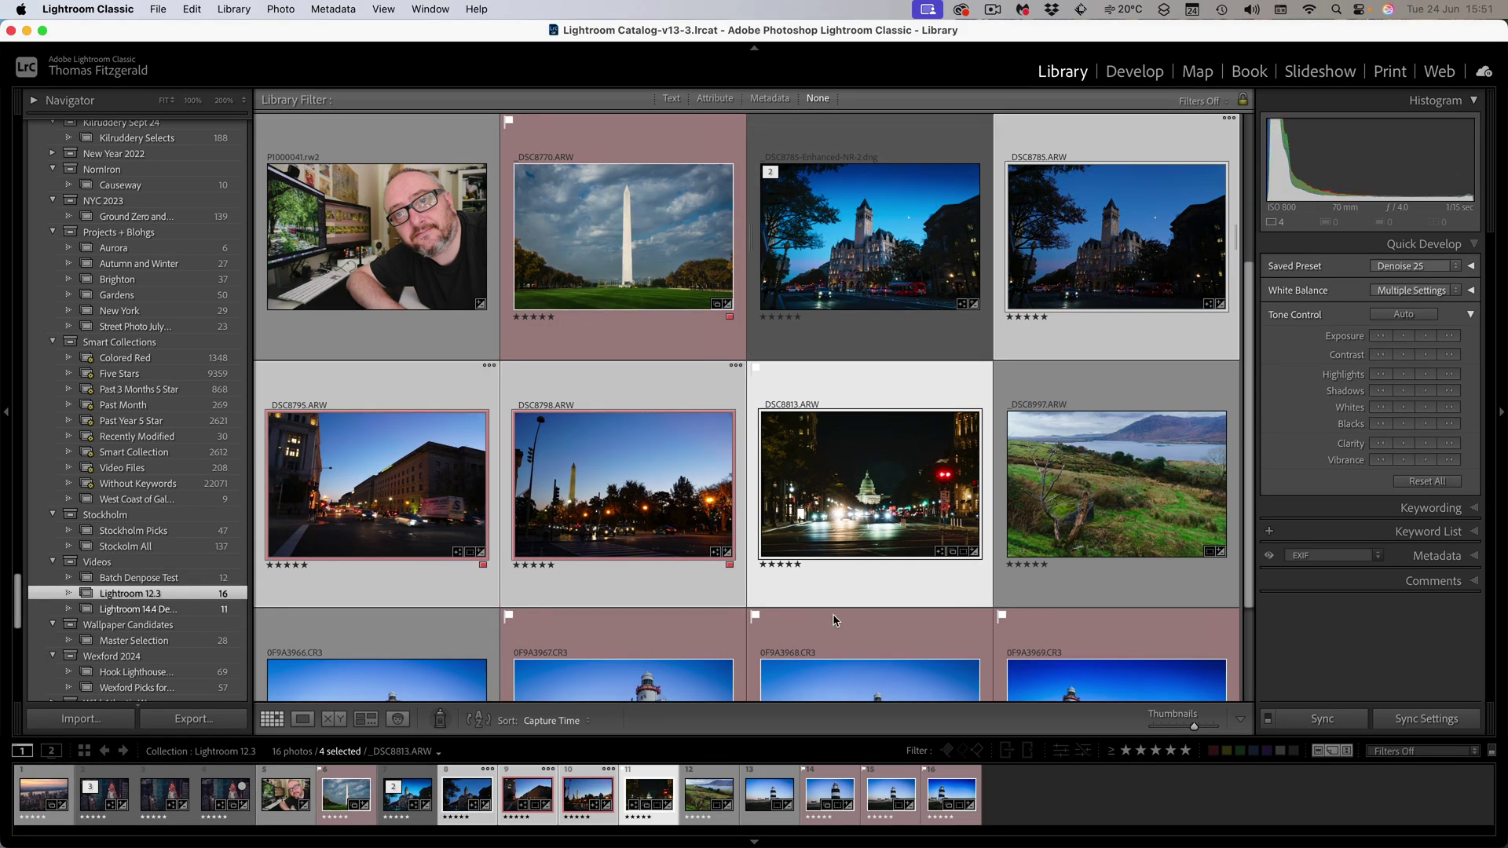
pyautogui.scroll(-2, 840, 619)
pyautogui.click(852, 378)
pyautogui.doubleClick(851, 378)
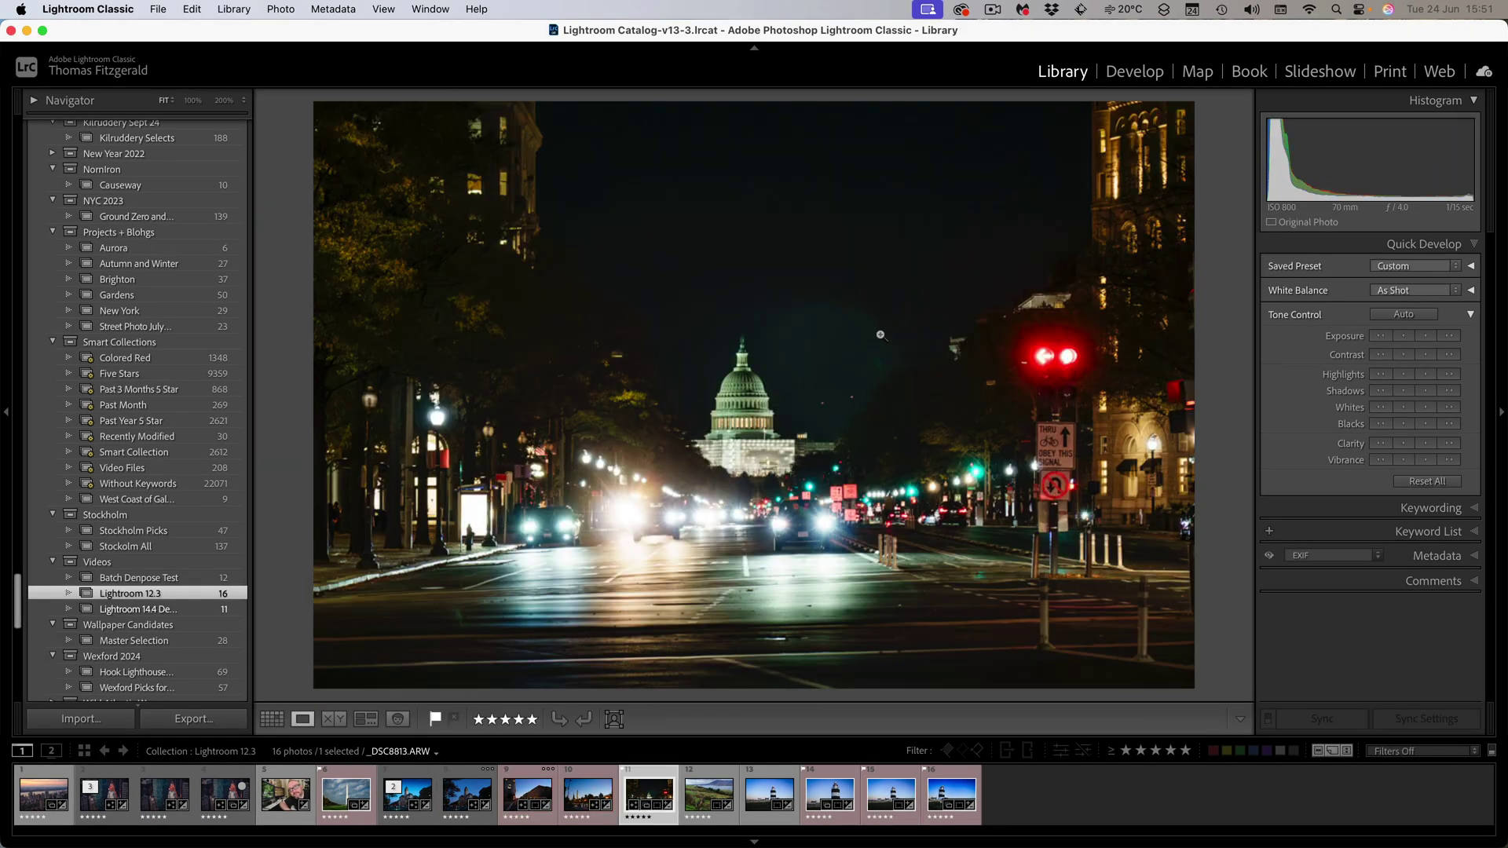
pyautogui.press('d')
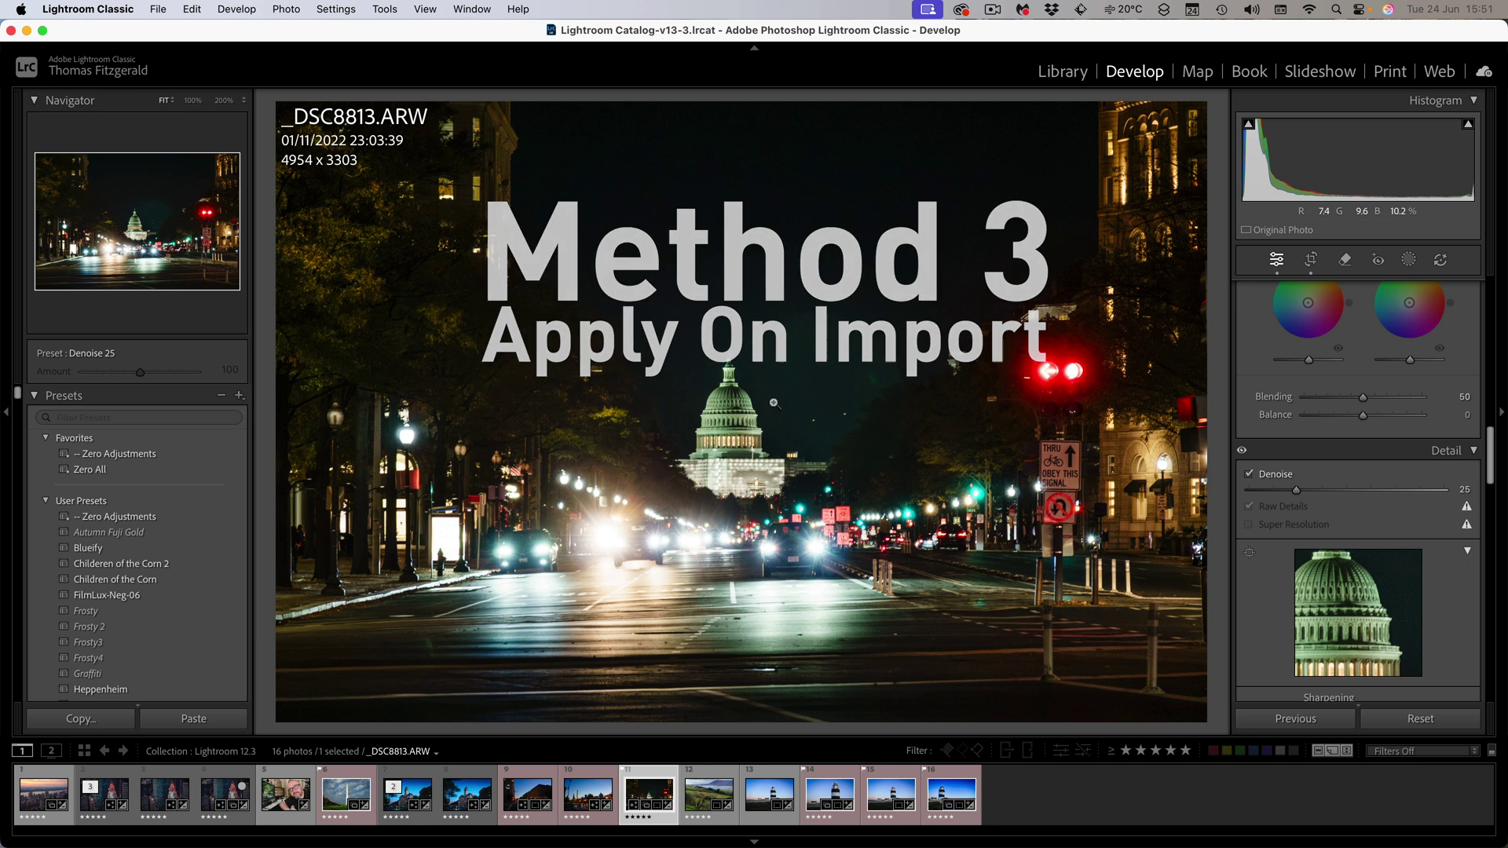
# - Switch back to the Library thumbnail grid
pyautogui.press('g')
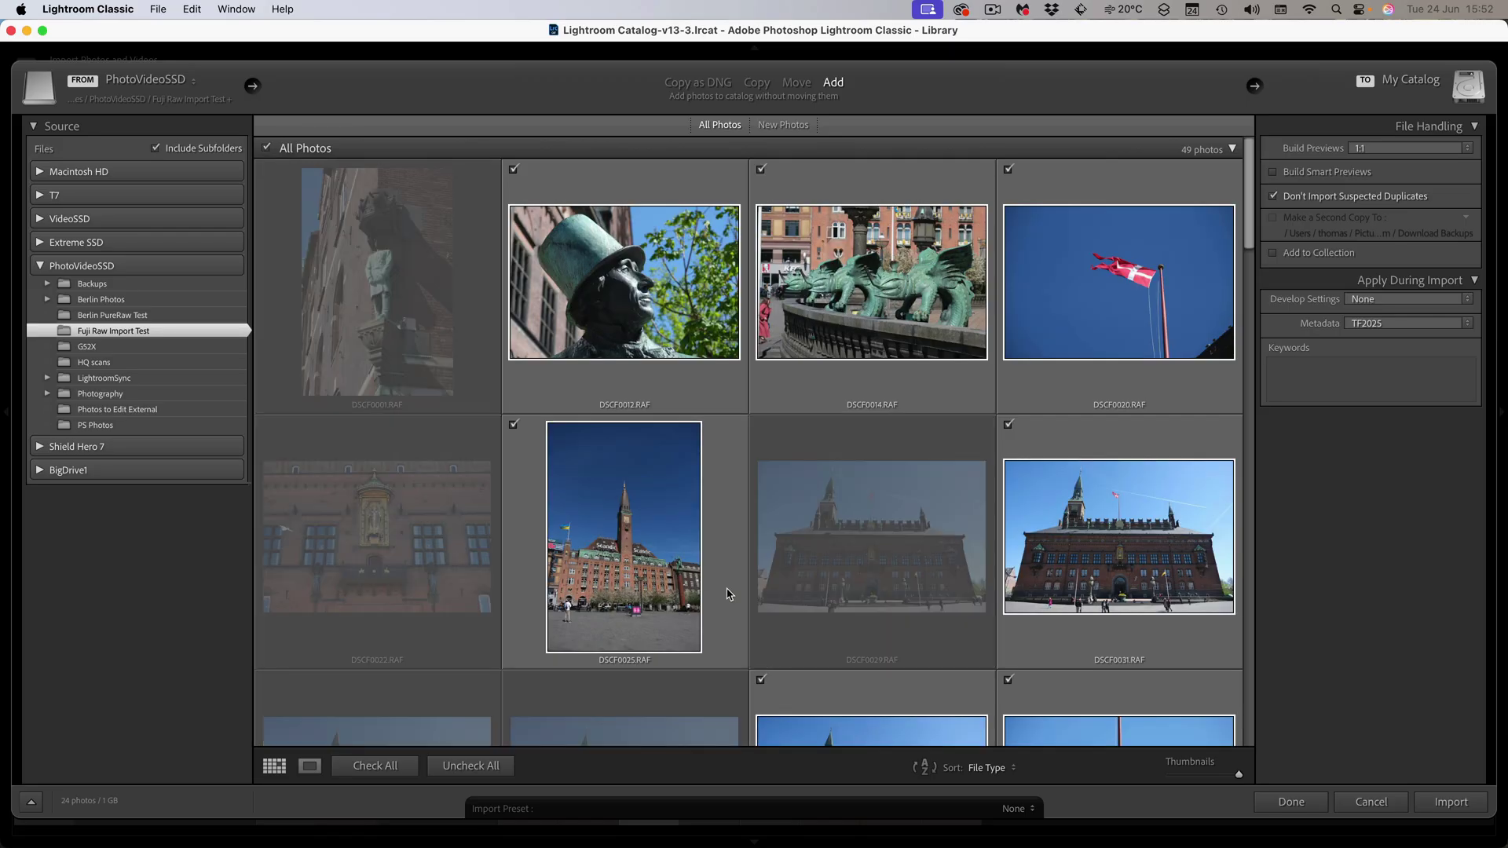
pyautogui.scroll(-3, 768, 580)
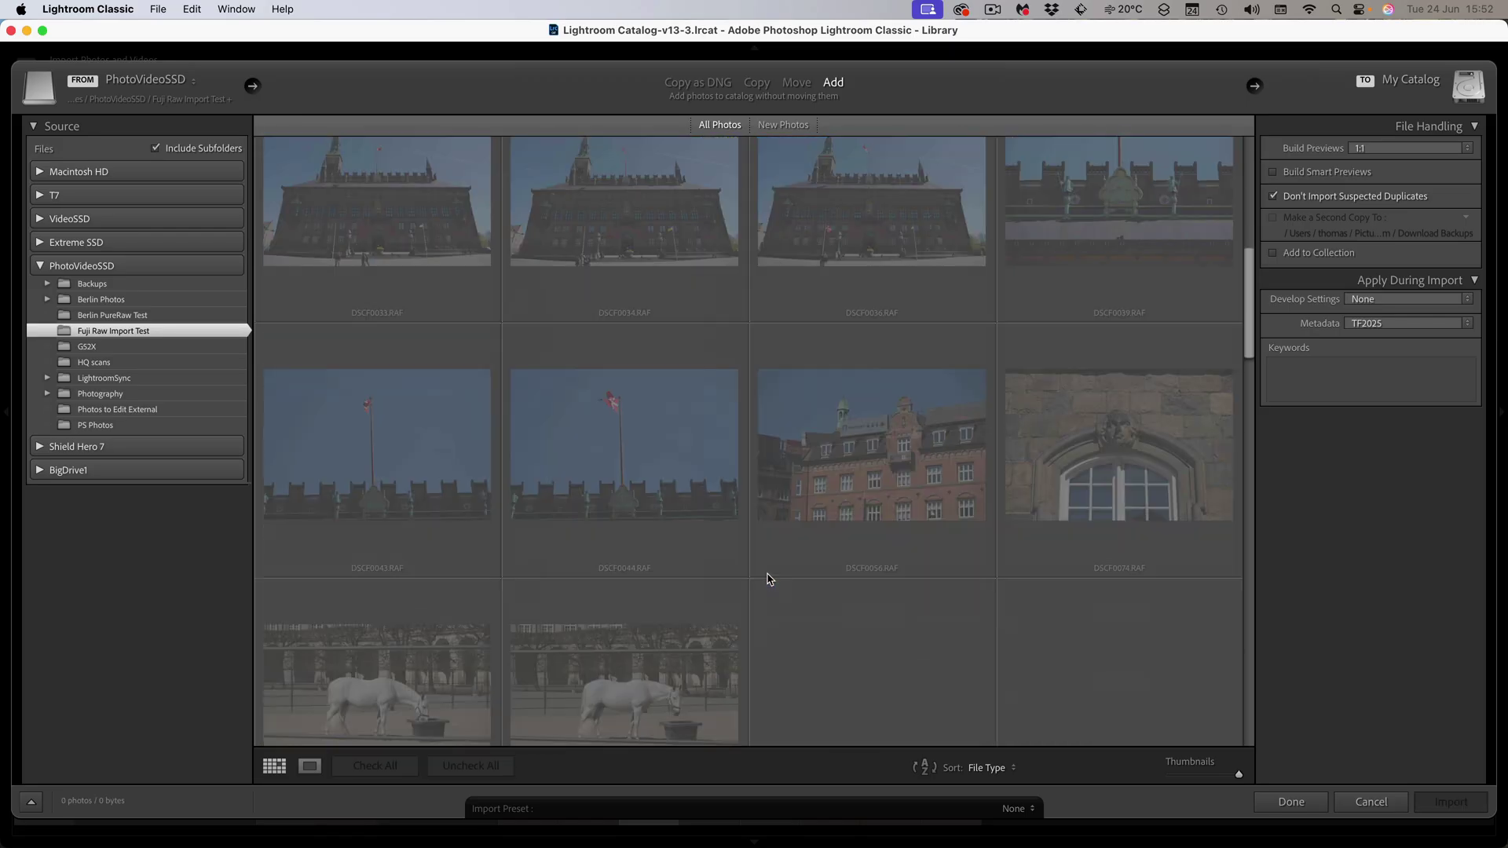
# - Allow suspected duplicates and set the import Develop Settings to the Denoise 25 preset
pyautogui.click(1303, 202)
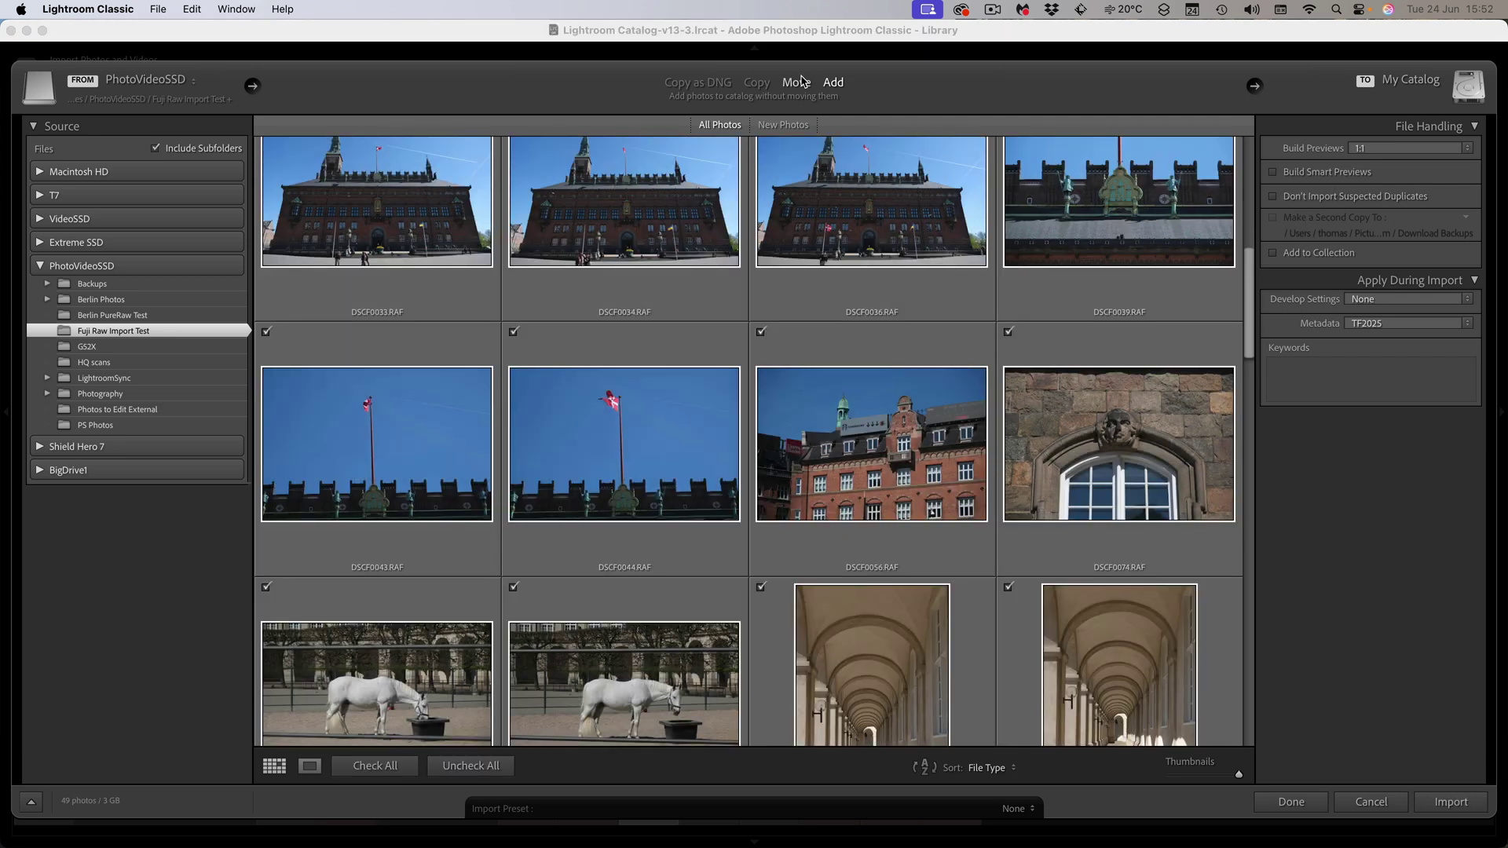
pyautogui.scroll(1, 868, 339)
pyautogui.scroll(4, 868, 339)
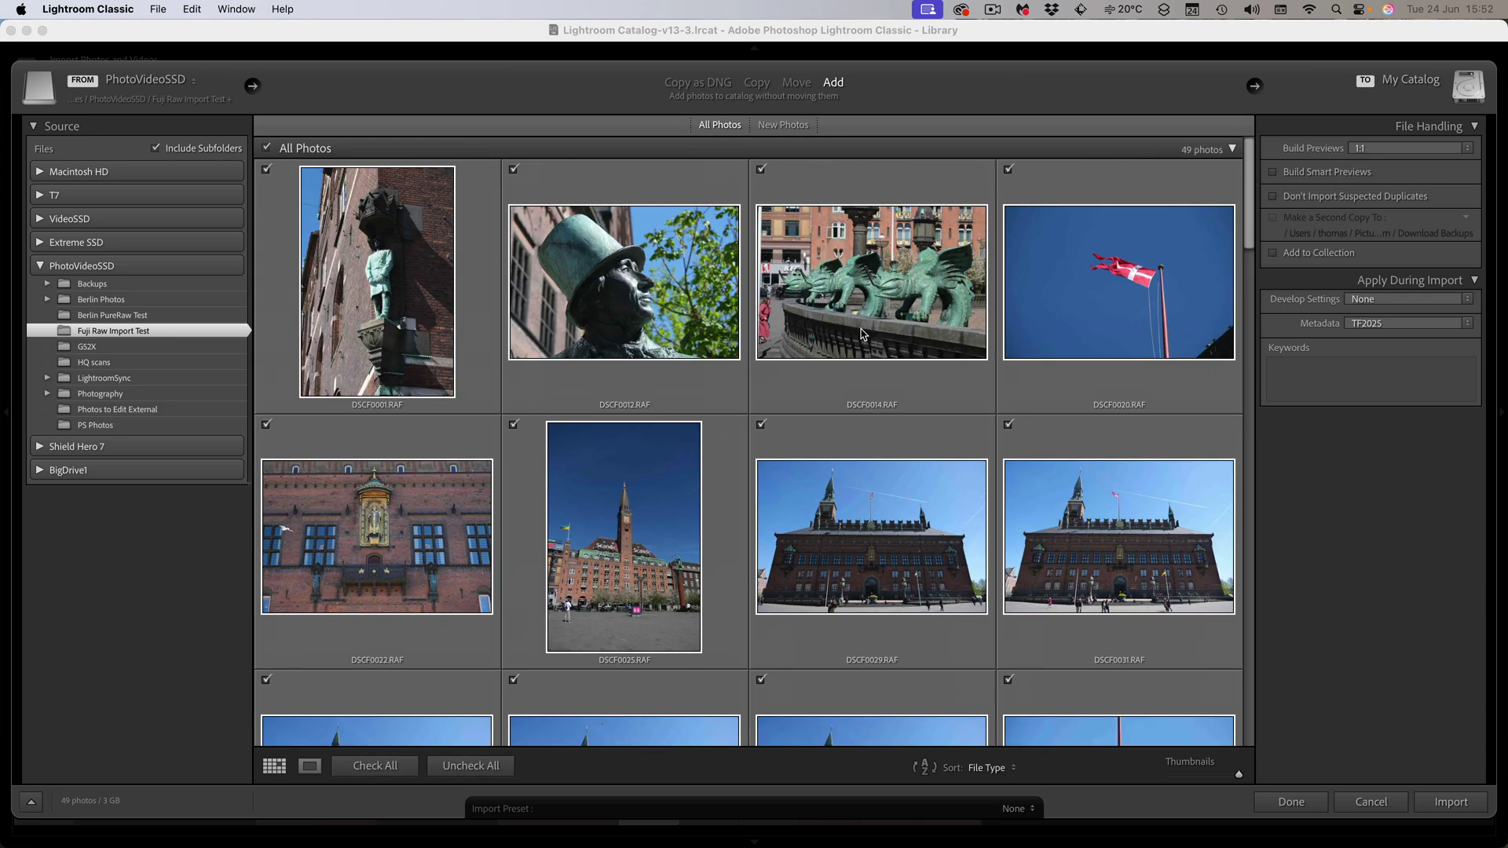
pyautogui.click(1374, 302)
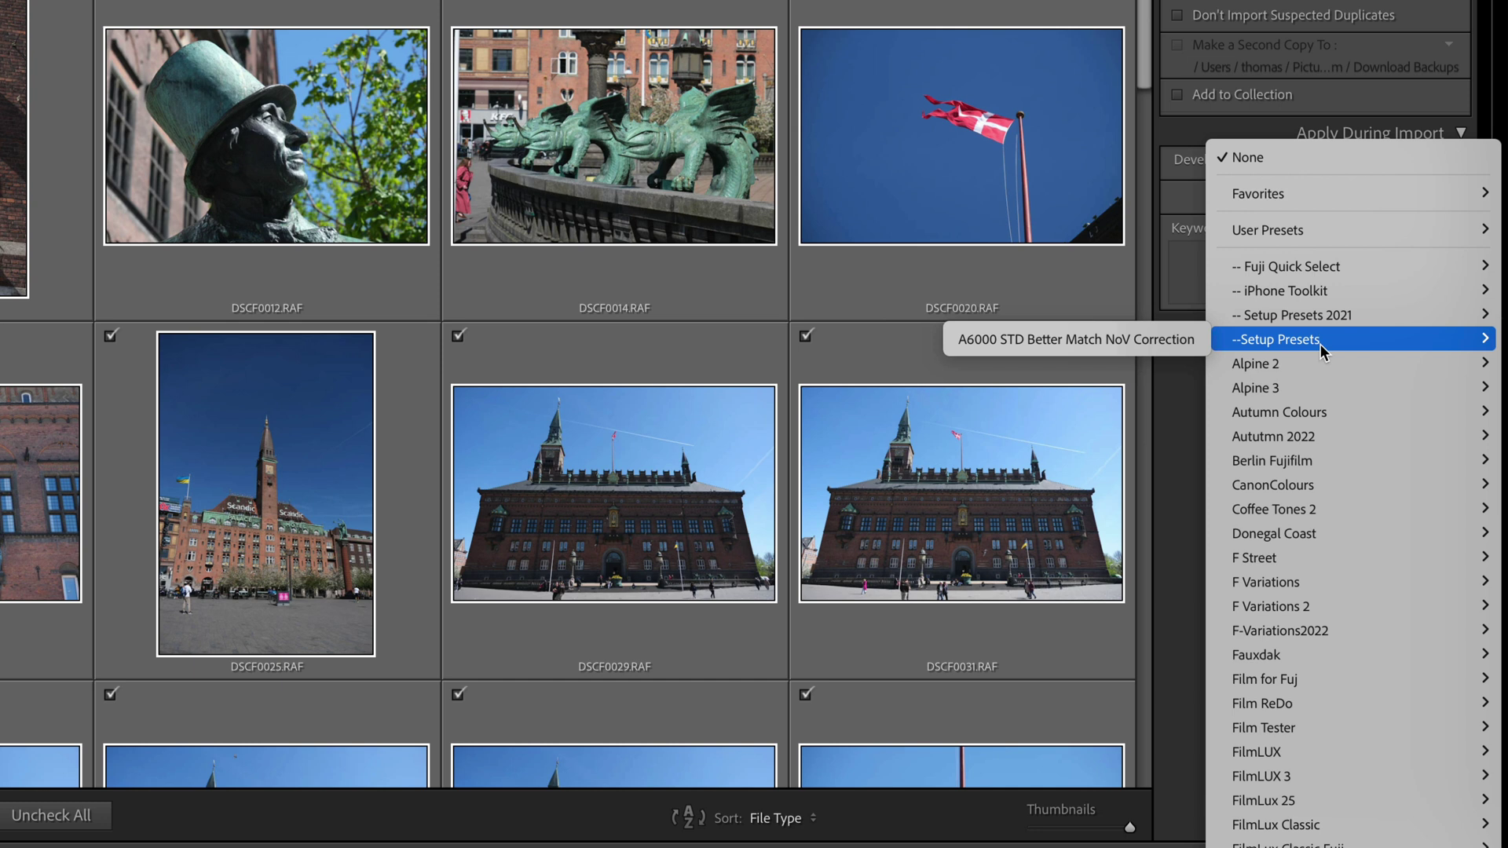
pyautogui.moveTo(1290, 267)
pyautogui.click(1187, 399)
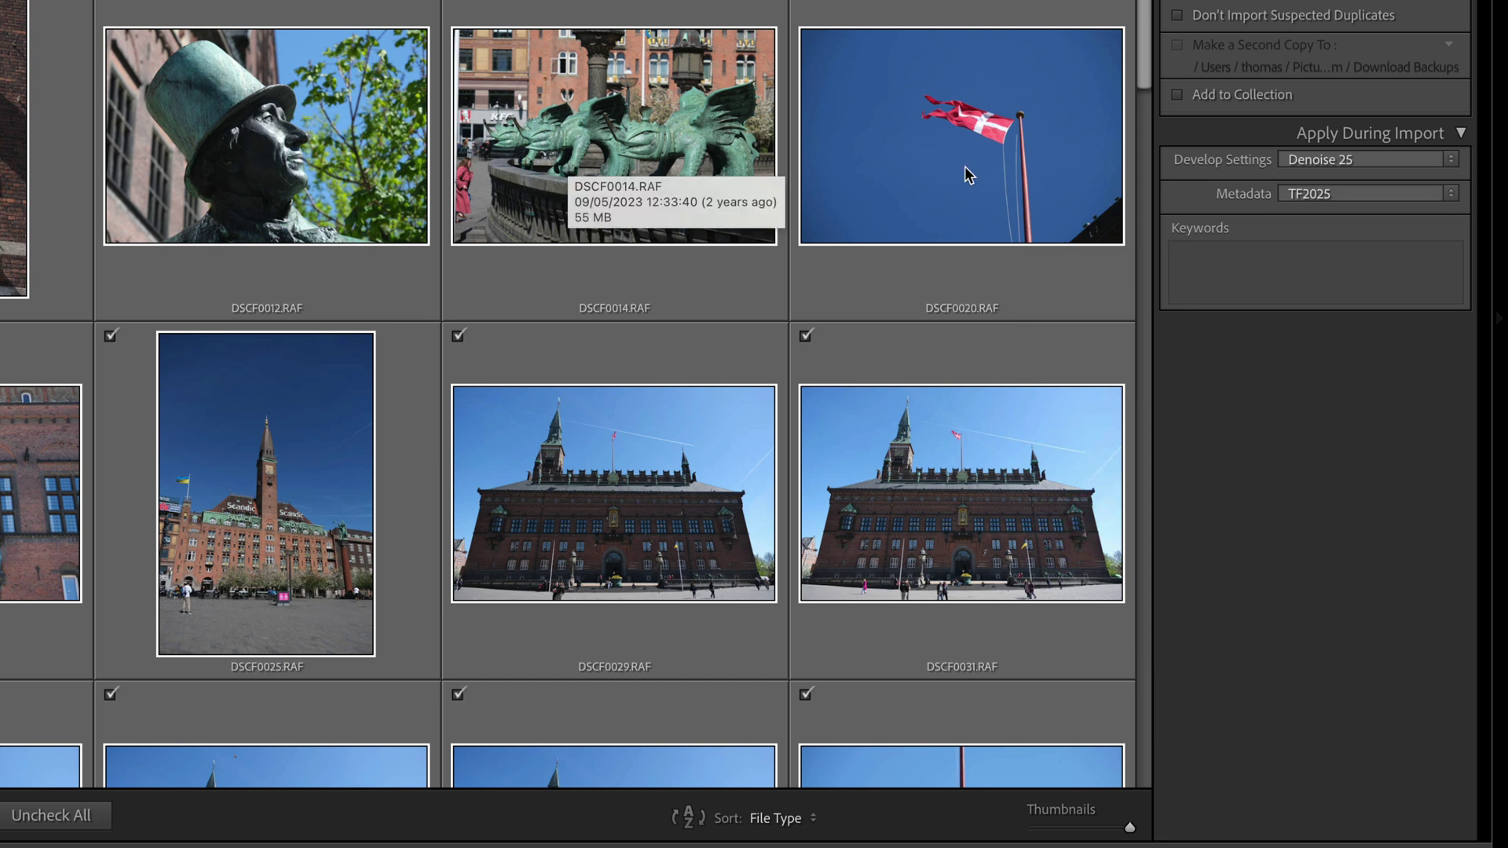
pyautogui.click(1353, 164)
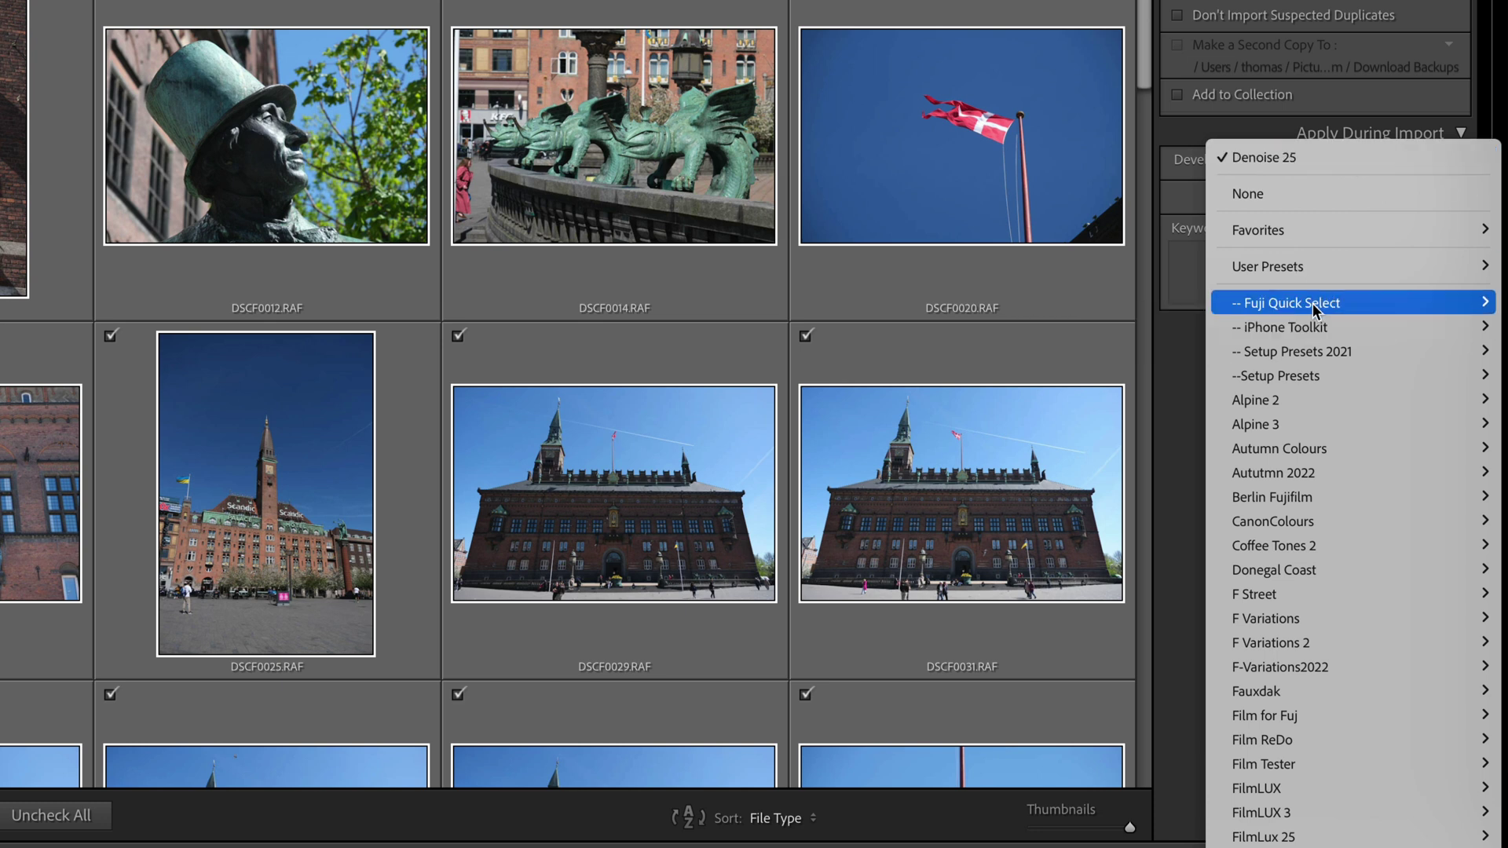
pyautogui.moveTo(1286, 303)
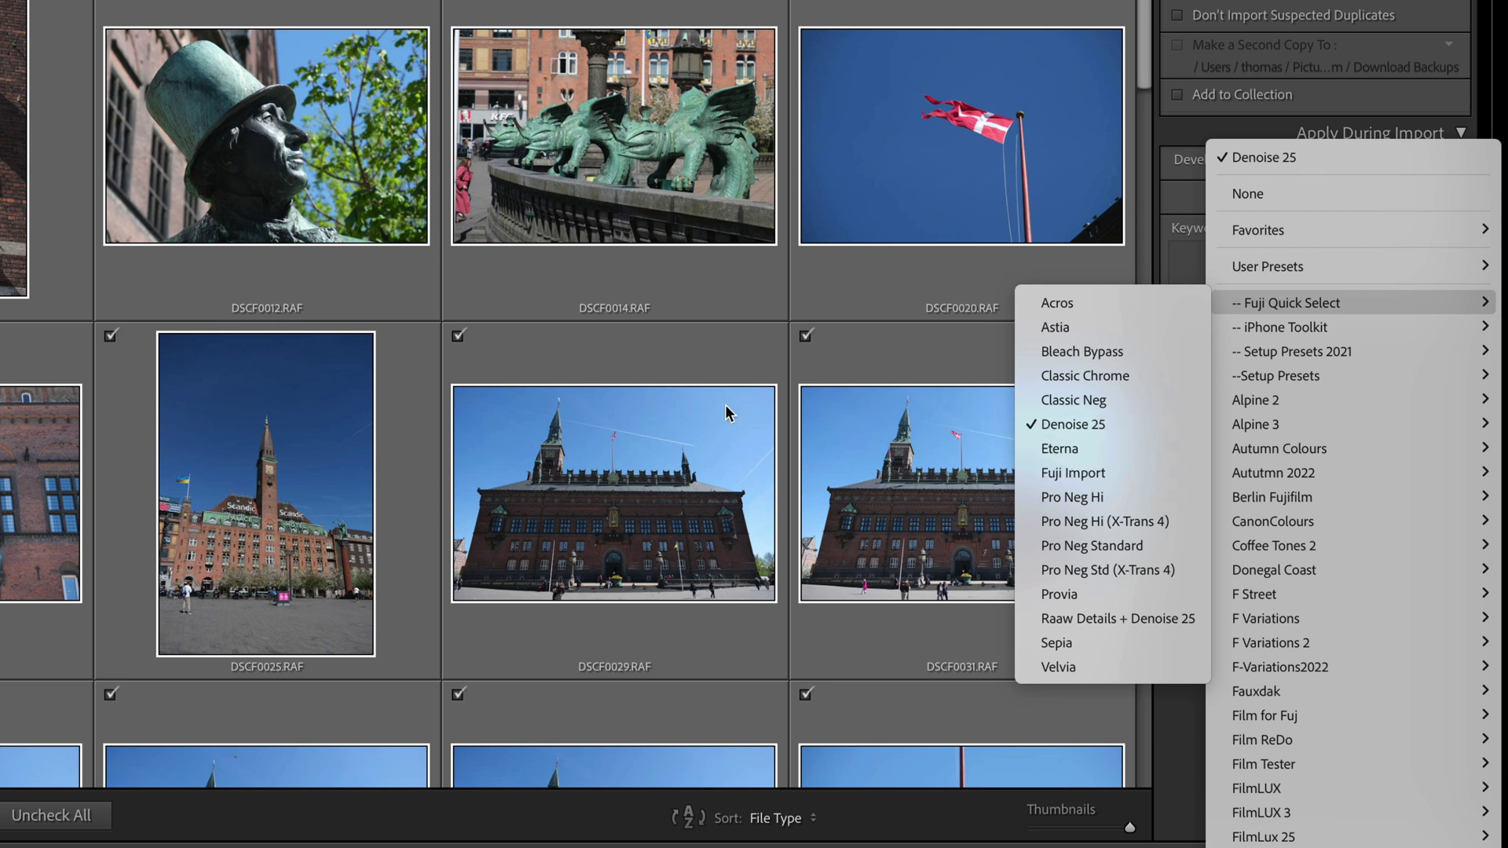
pyautogui.click(603, 368)
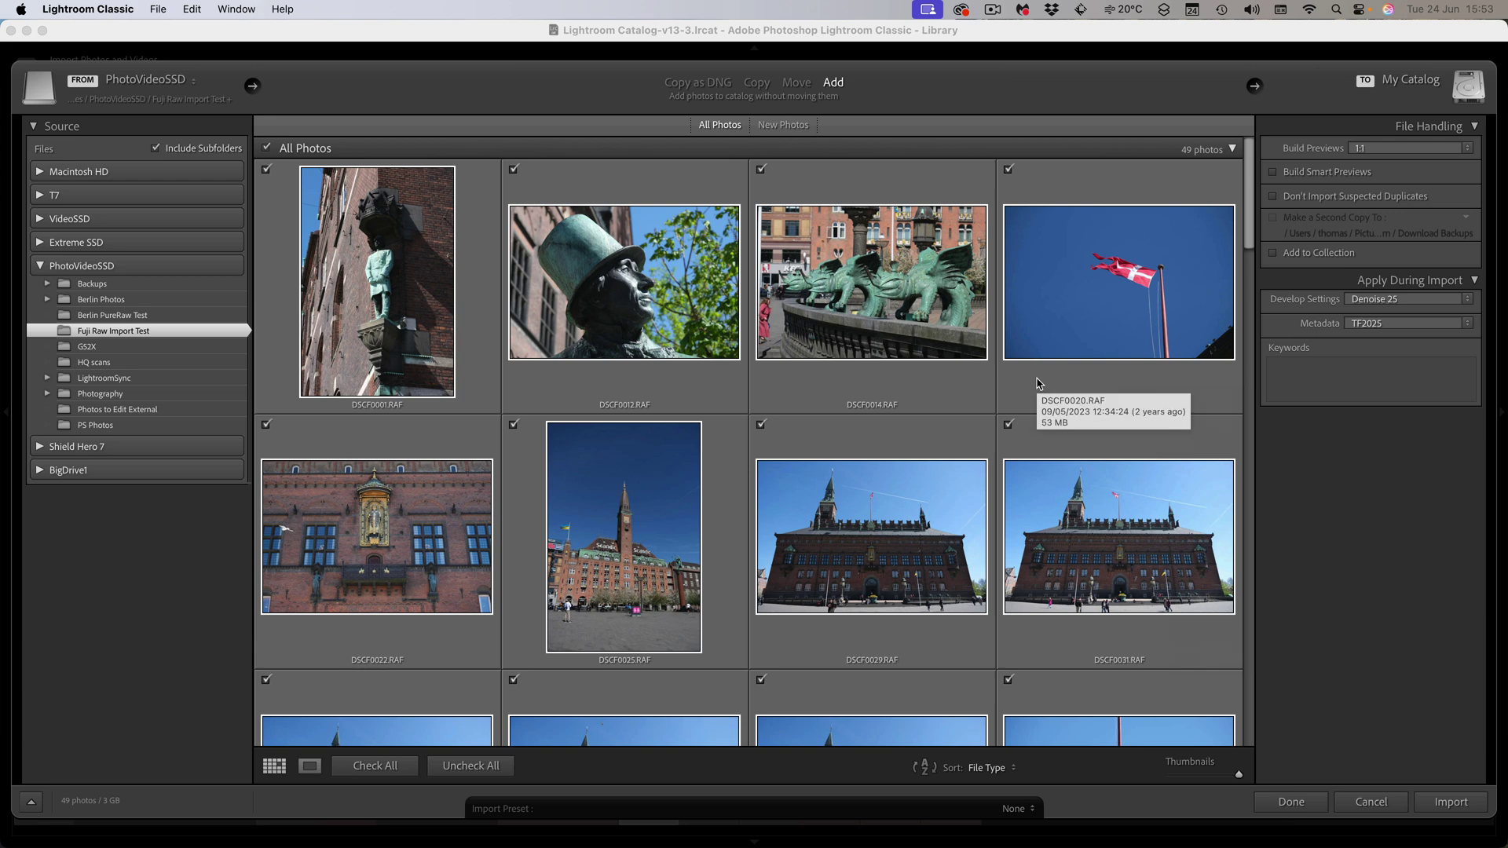
pyautogui.scroll(-10, 964, 357)
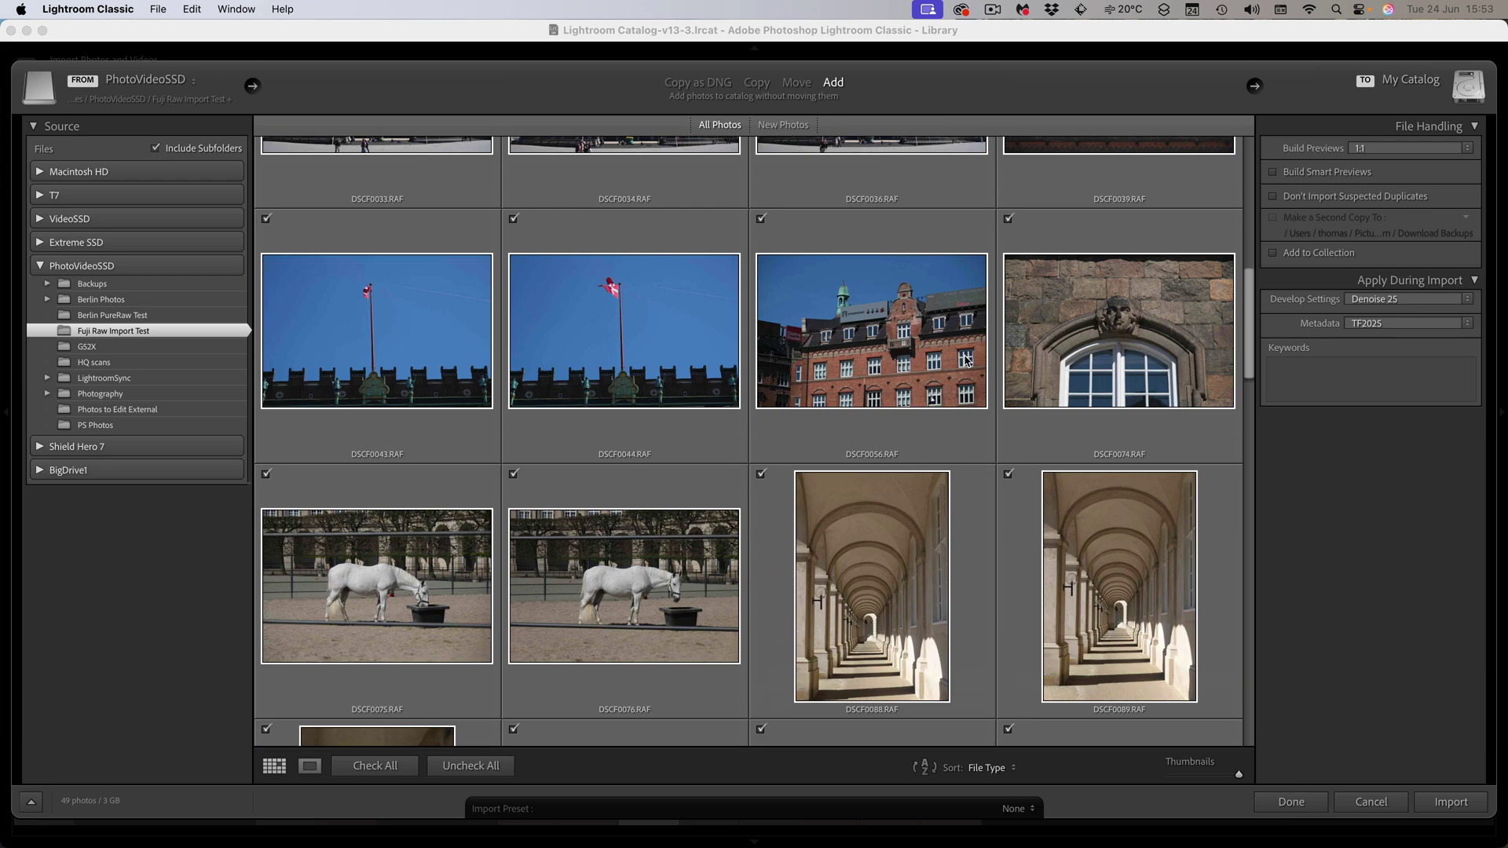
pyautogui.scroll(-10, 964, 357)
pyautogui.scroll(-10, 963, 357)
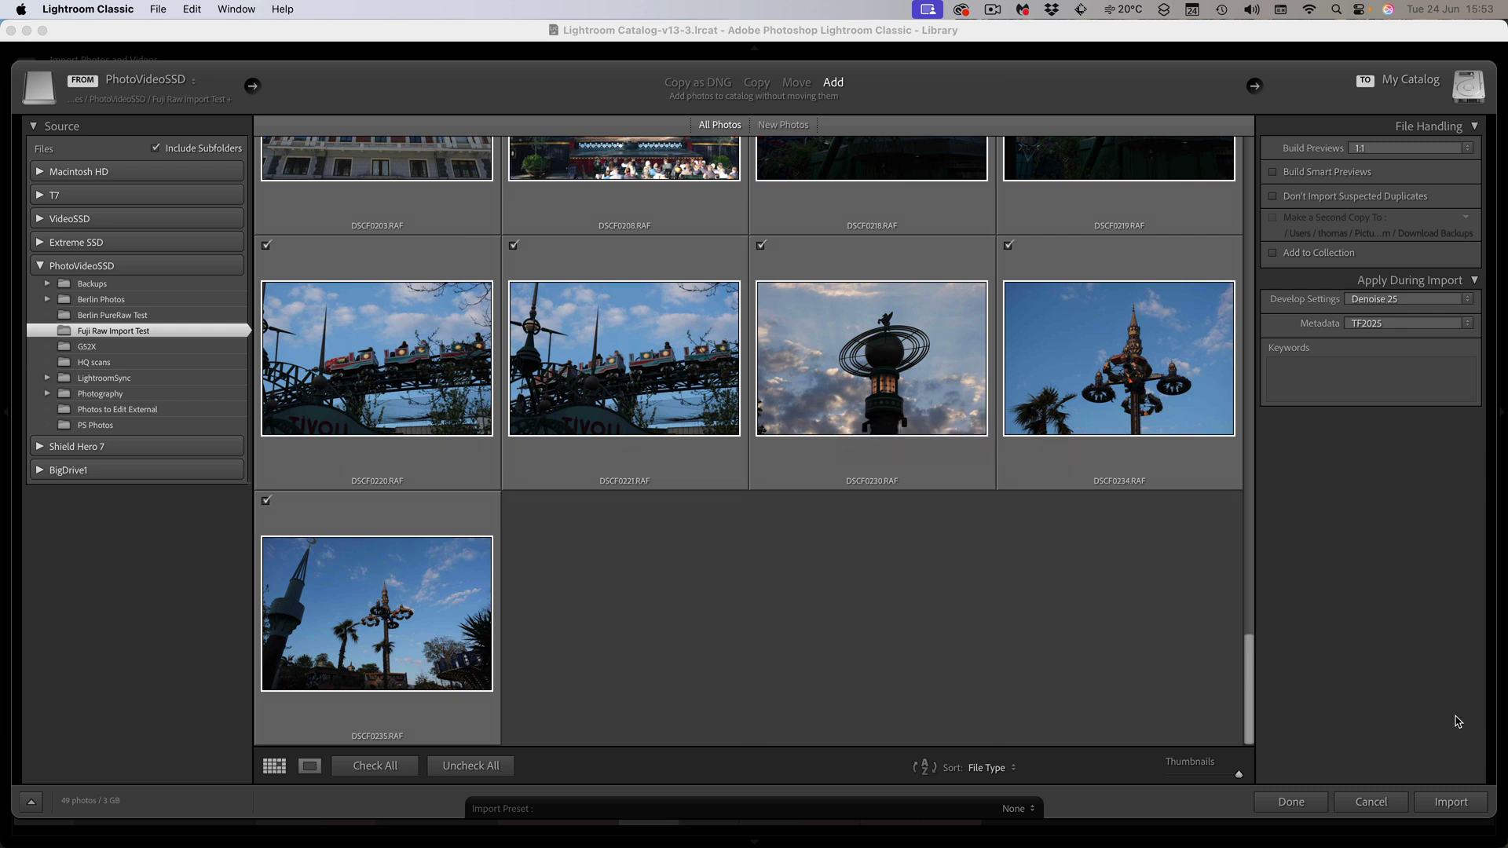
# - Import the 49 Fuji photos and open DSCF0029.RAF in the Develop module
pyautogui.click(1451, 802)
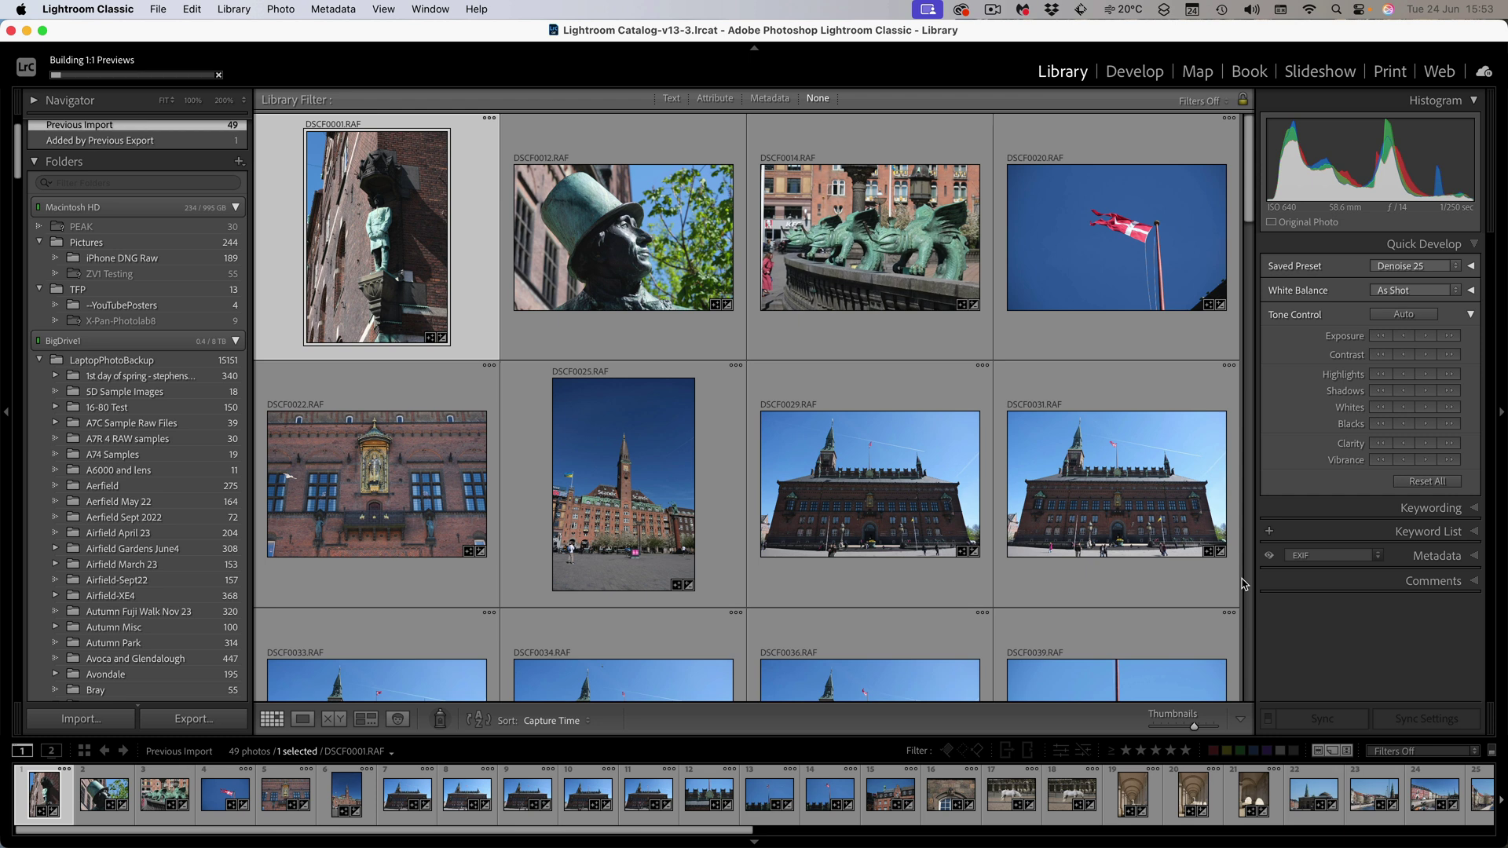
pyautogui.moveTo(1115, 483)
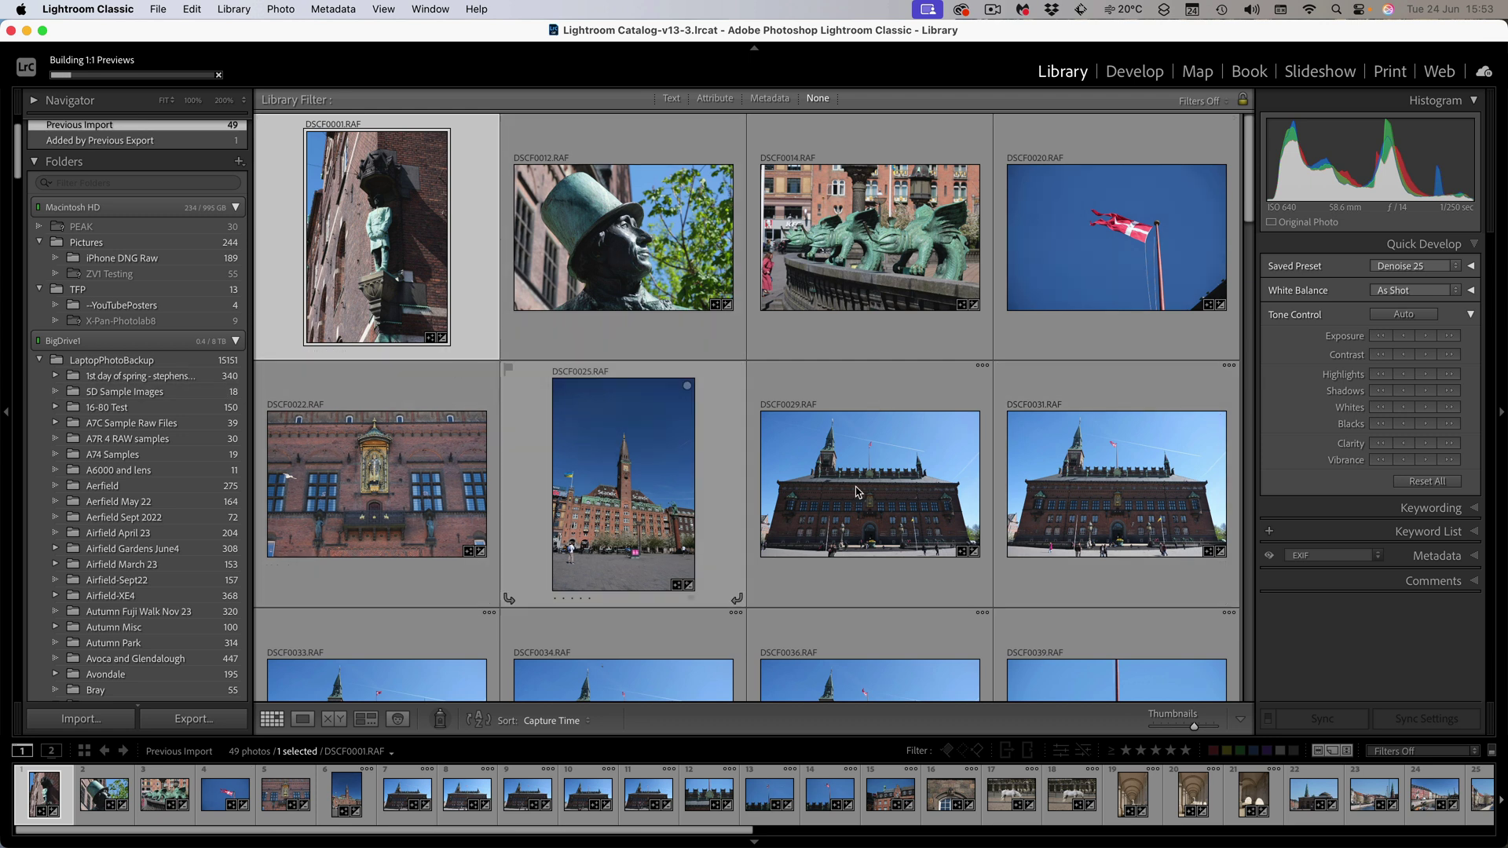
pyautogui.doubleClick(859, 399)
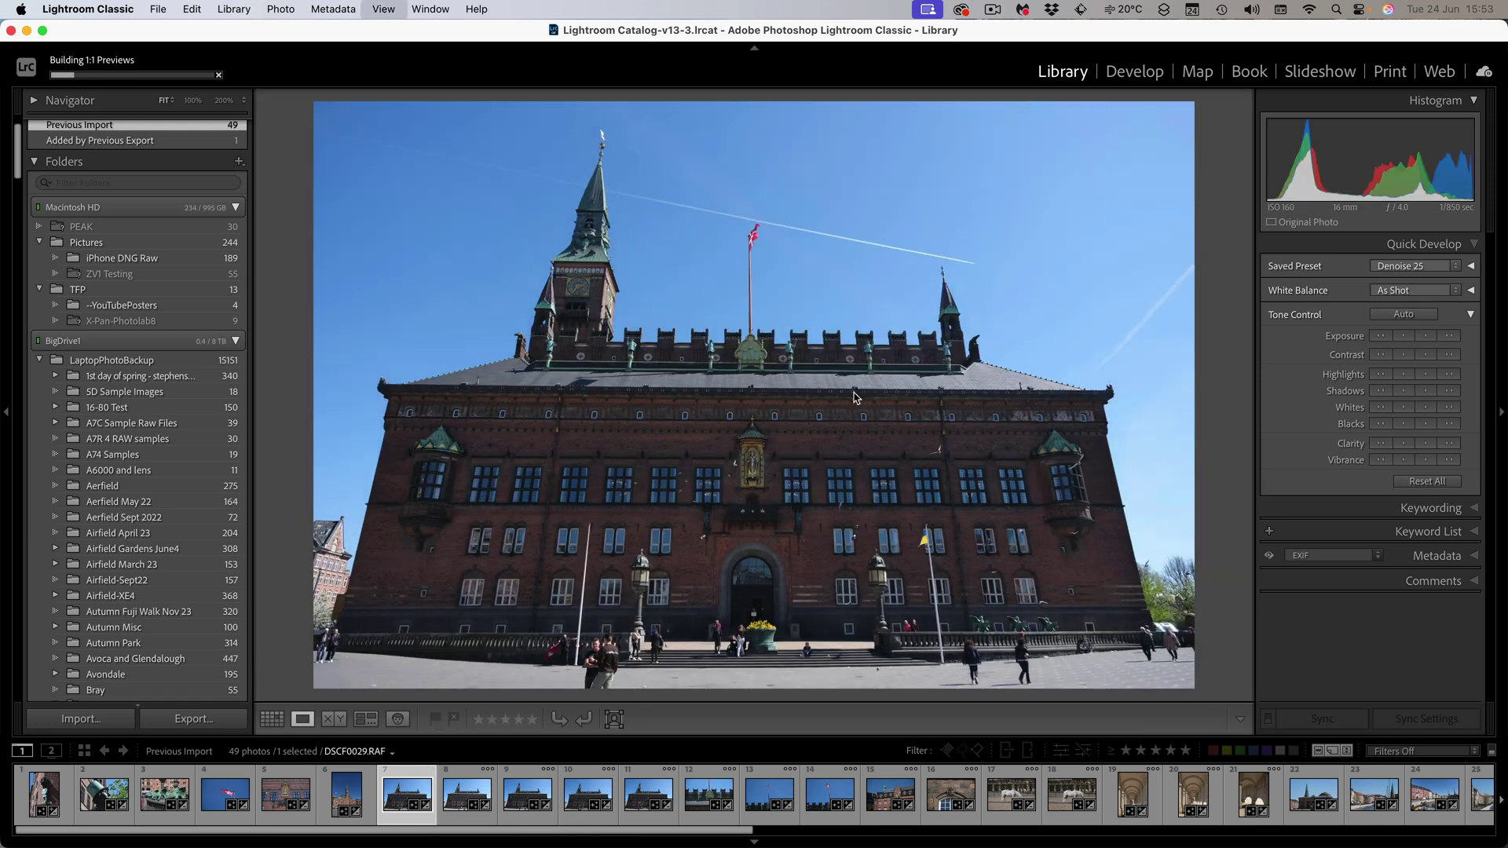
pyautogui.press('d')
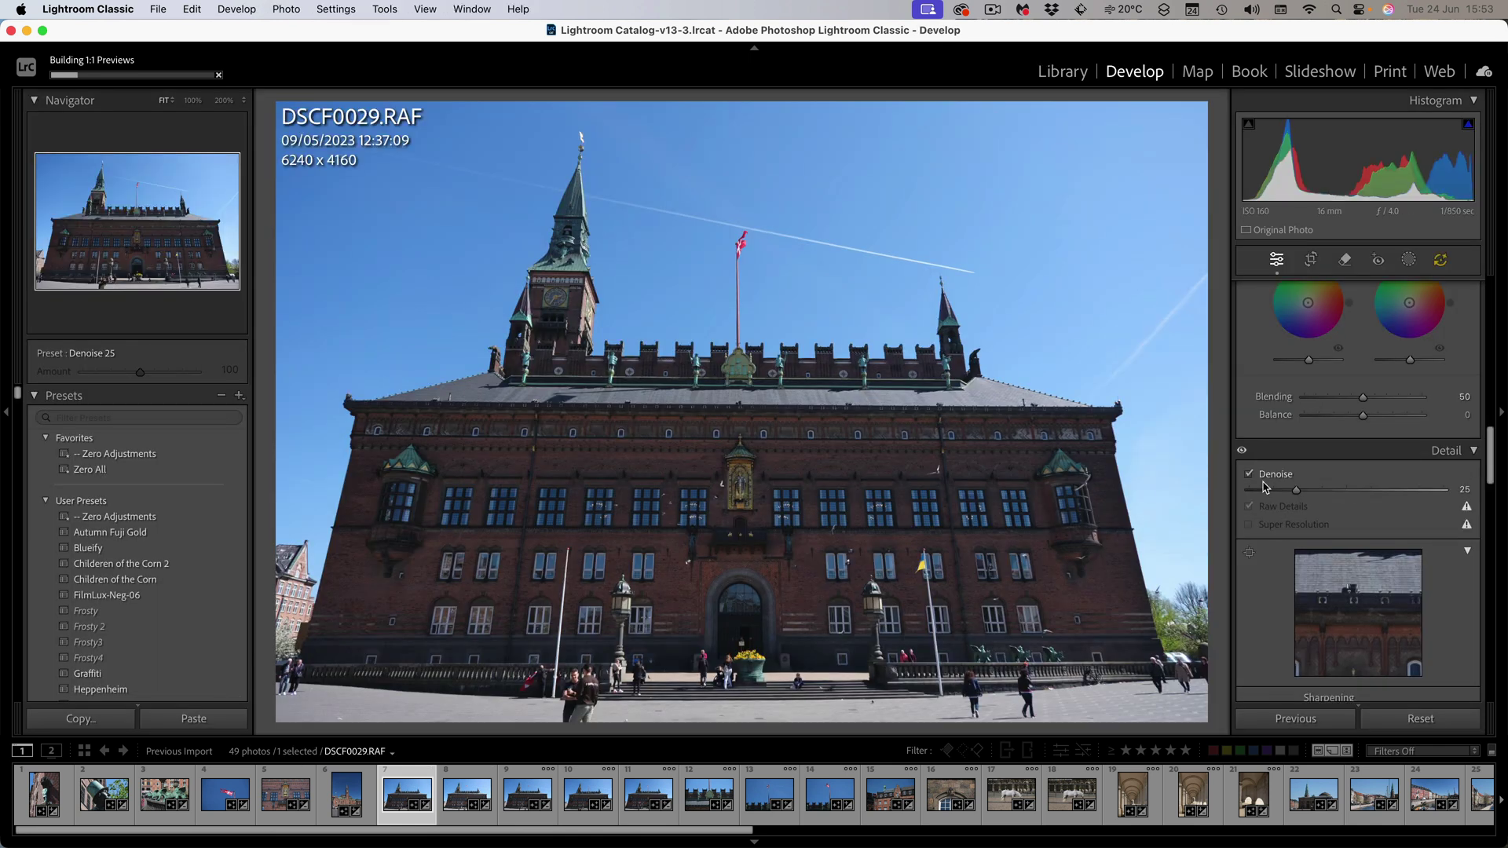
# - Inspect DSCF0029.RAF's roof noise zoomed in, then render its pending Denoise edit with Update
pyautogui.click(693, 471)
pyautogui.moveTo(656, 372); pyautogui.dragTo(1057, 573)
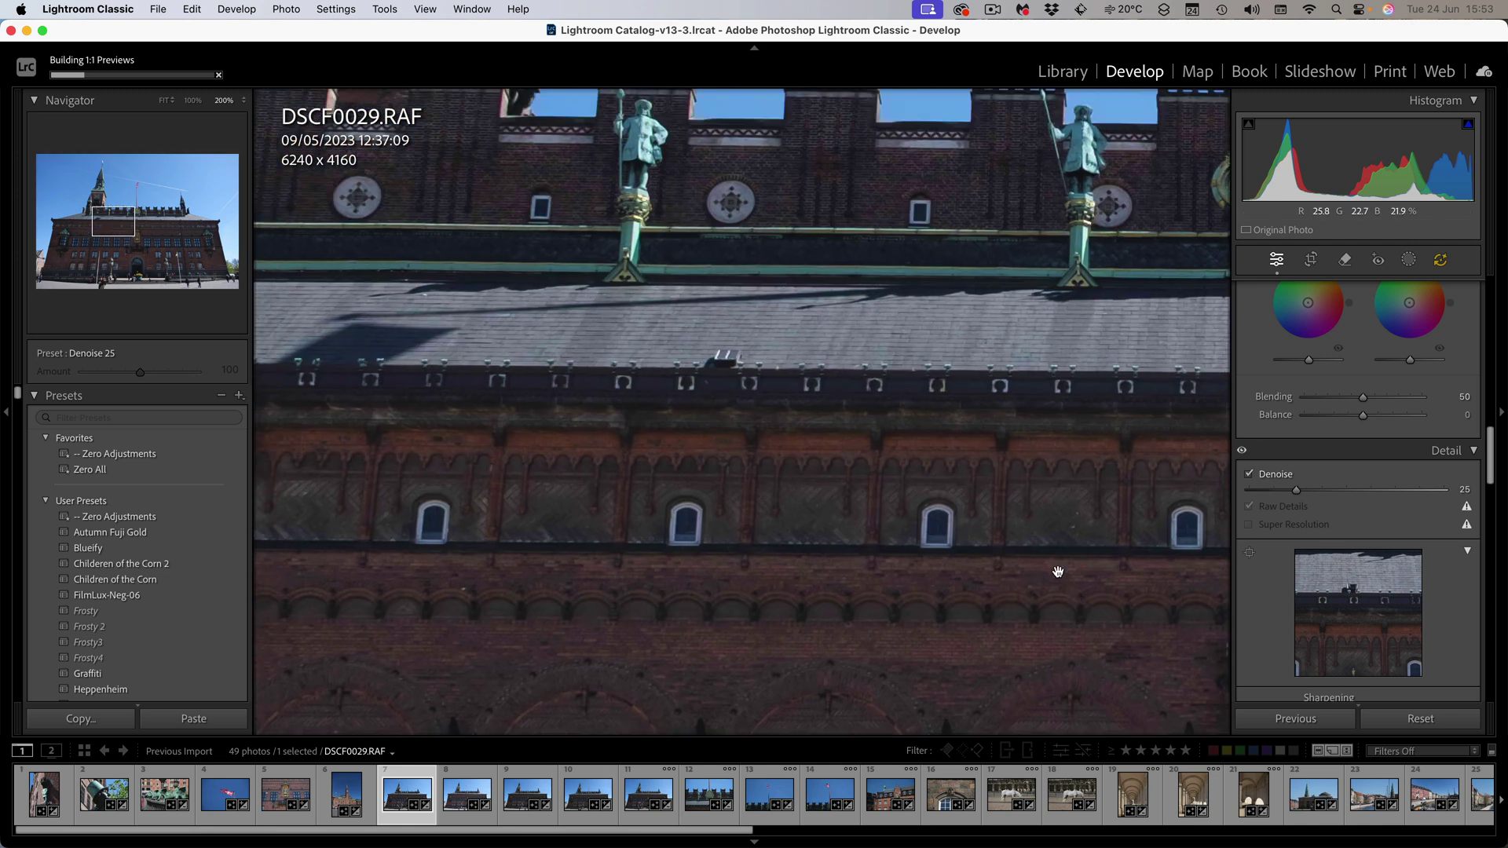
pyautogui.click(1060, 569)
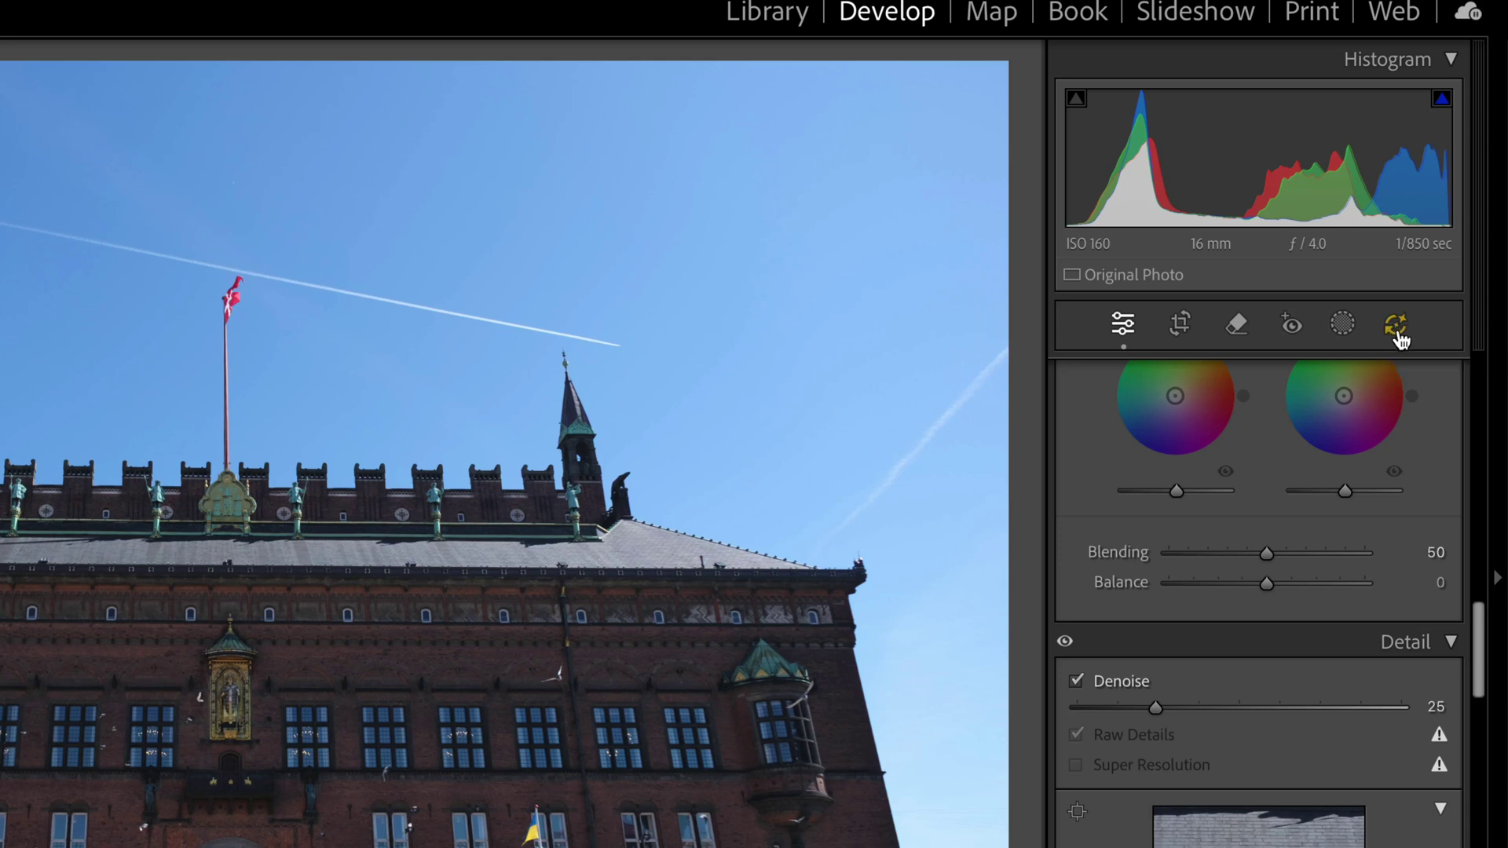
pyautogui.click(1397, 331)
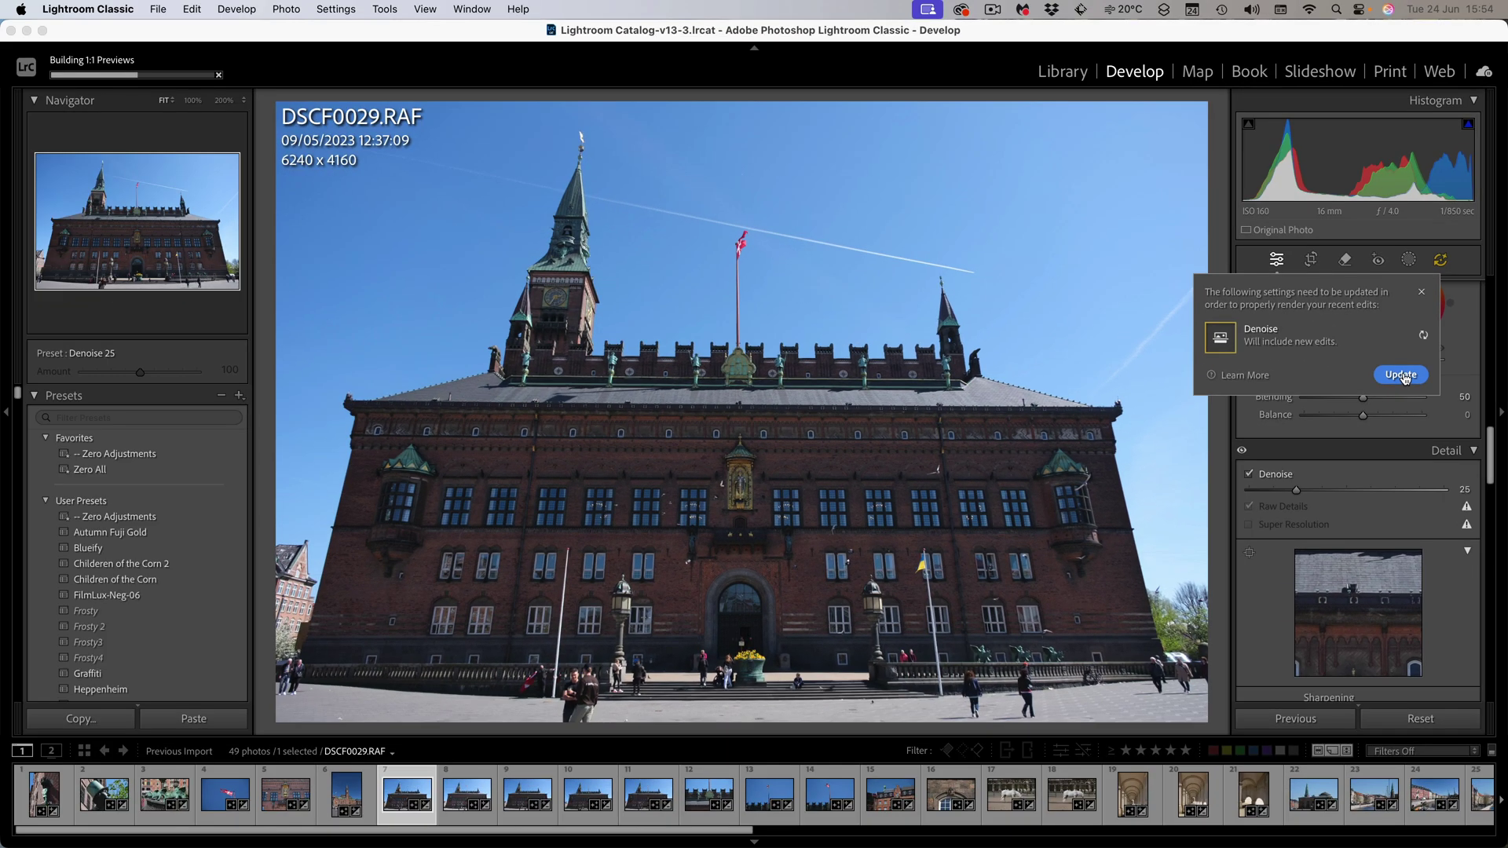
pyautogui.click(1401, 375)
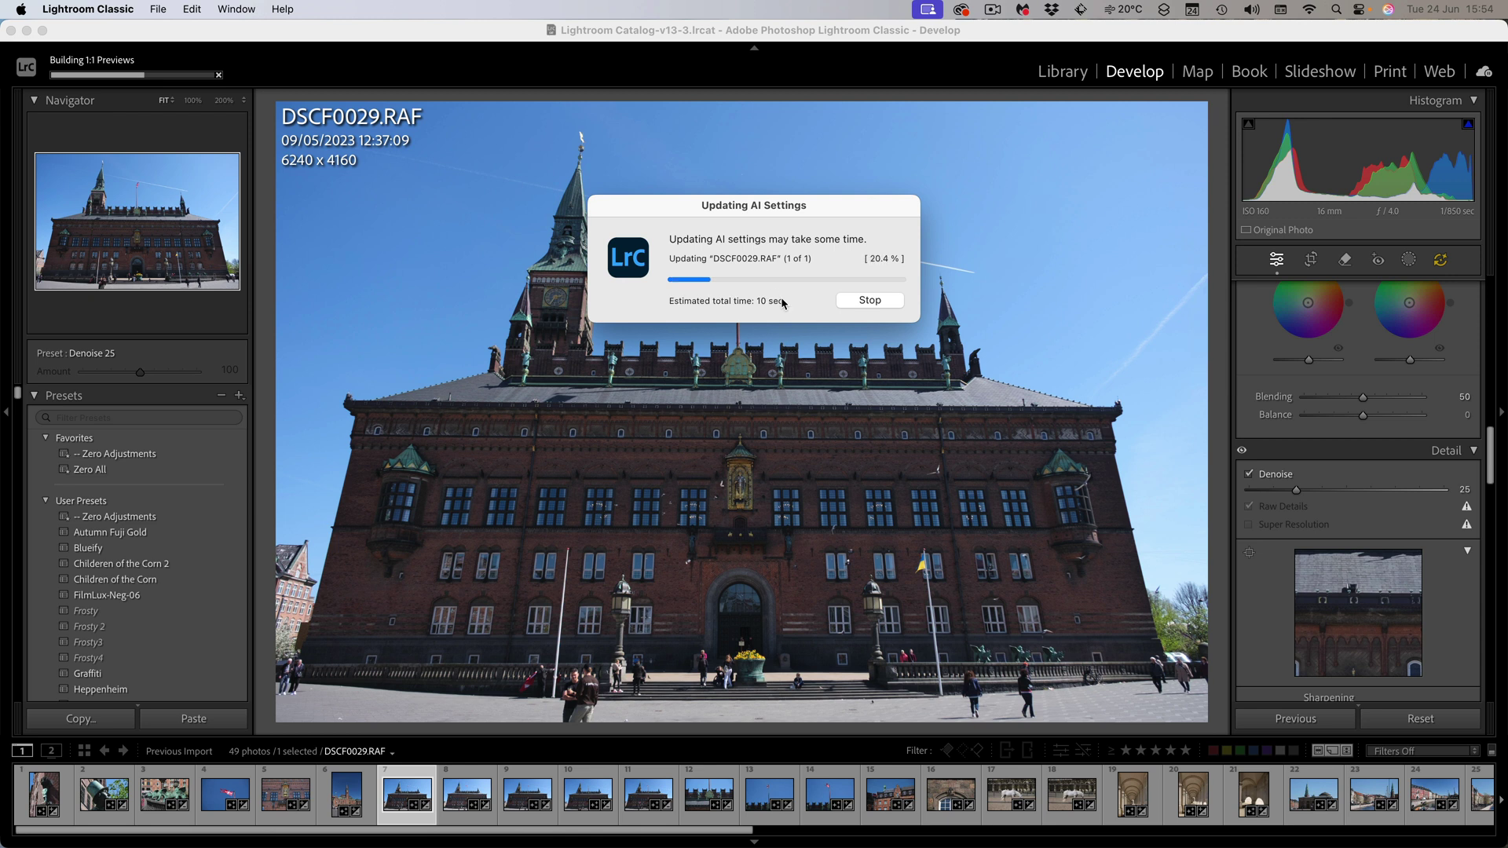
# - Check the denoised roof and tower at 200%, then return to the Library grid
pyautogui.click(596, 382)
pyautogui.moveTo(616, 350); pyautogui.dragTo(979, 379)
pyautogui.moveTo(926, 433); pyautogui.dragTo(888, 197)
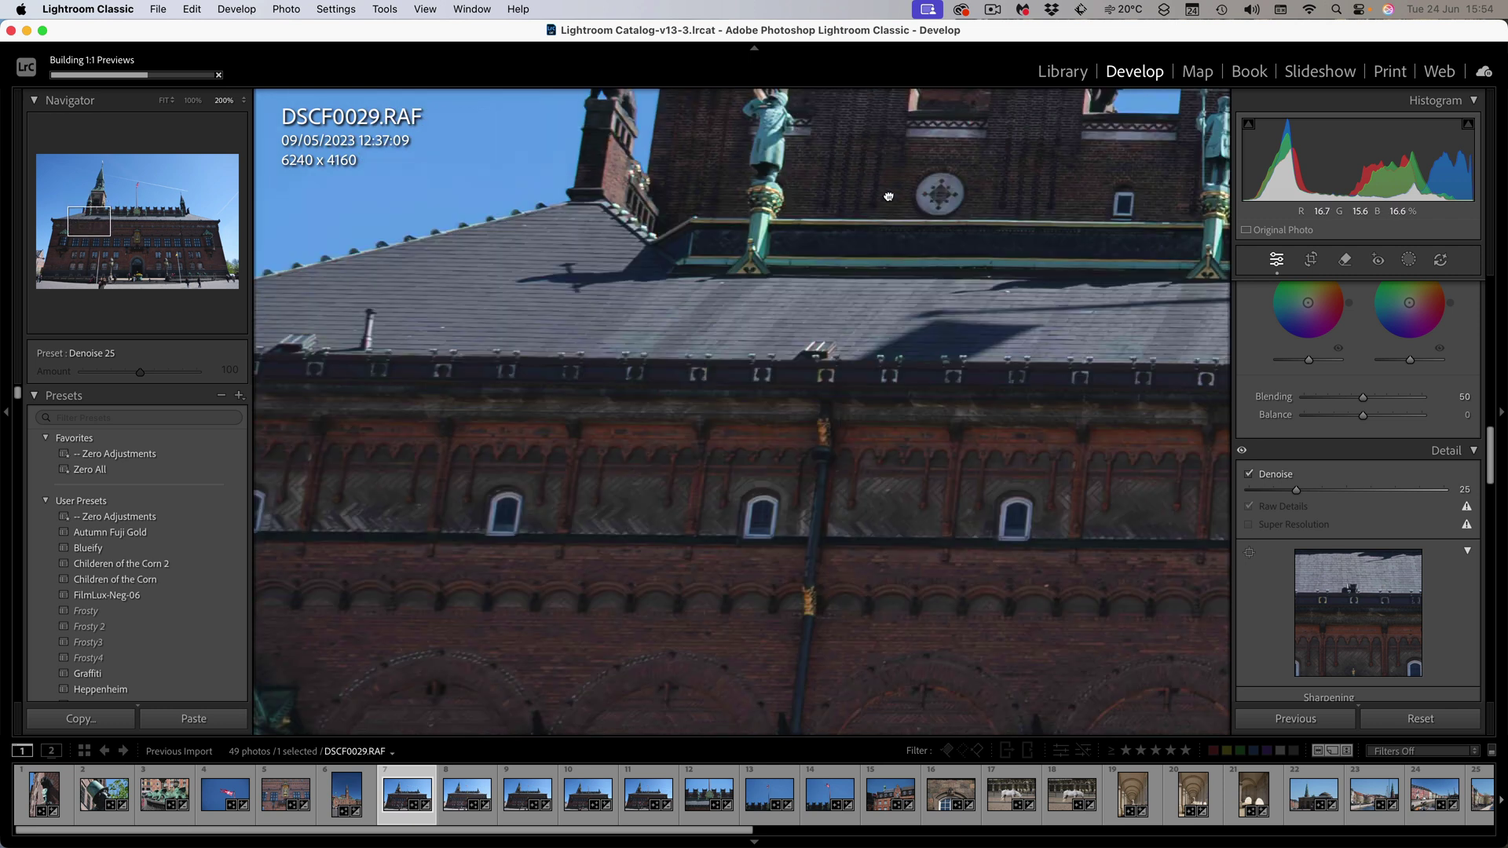
pyautogui.click(888, 197)
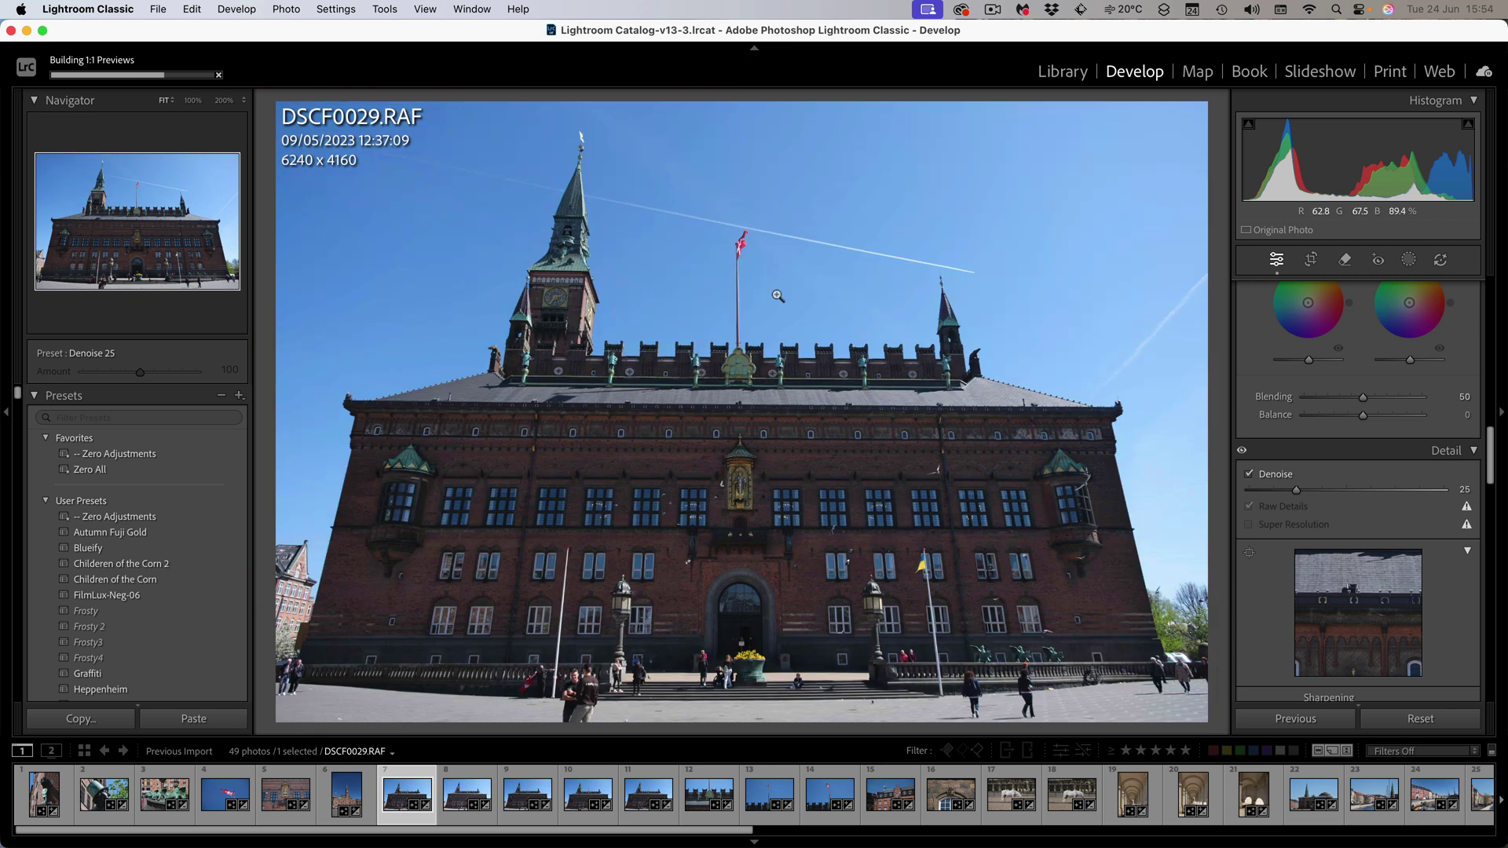
pyautogui.press('g')
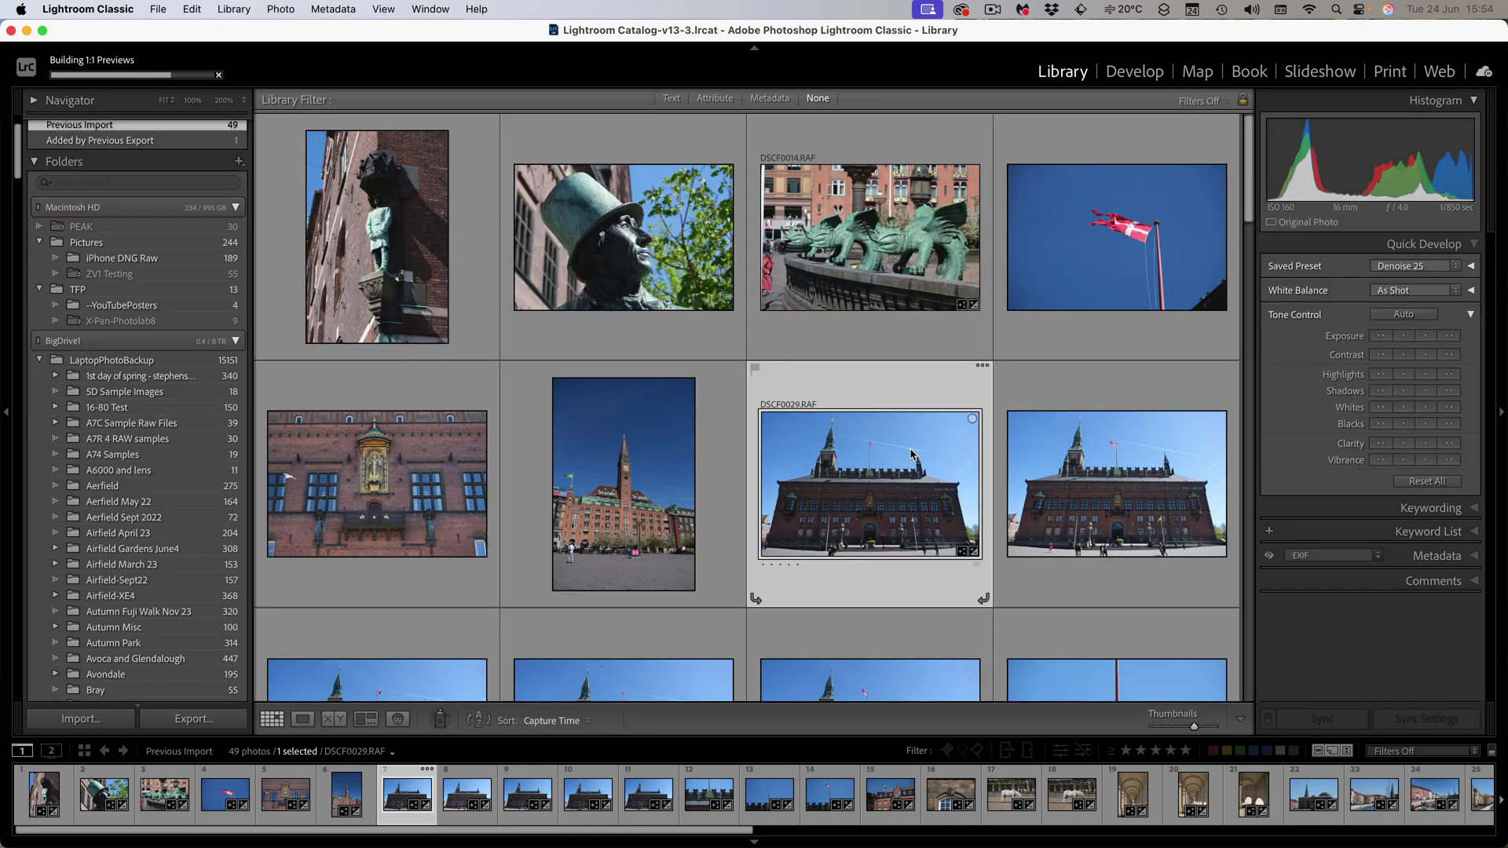
pyautogui.moveTo(869, 483)
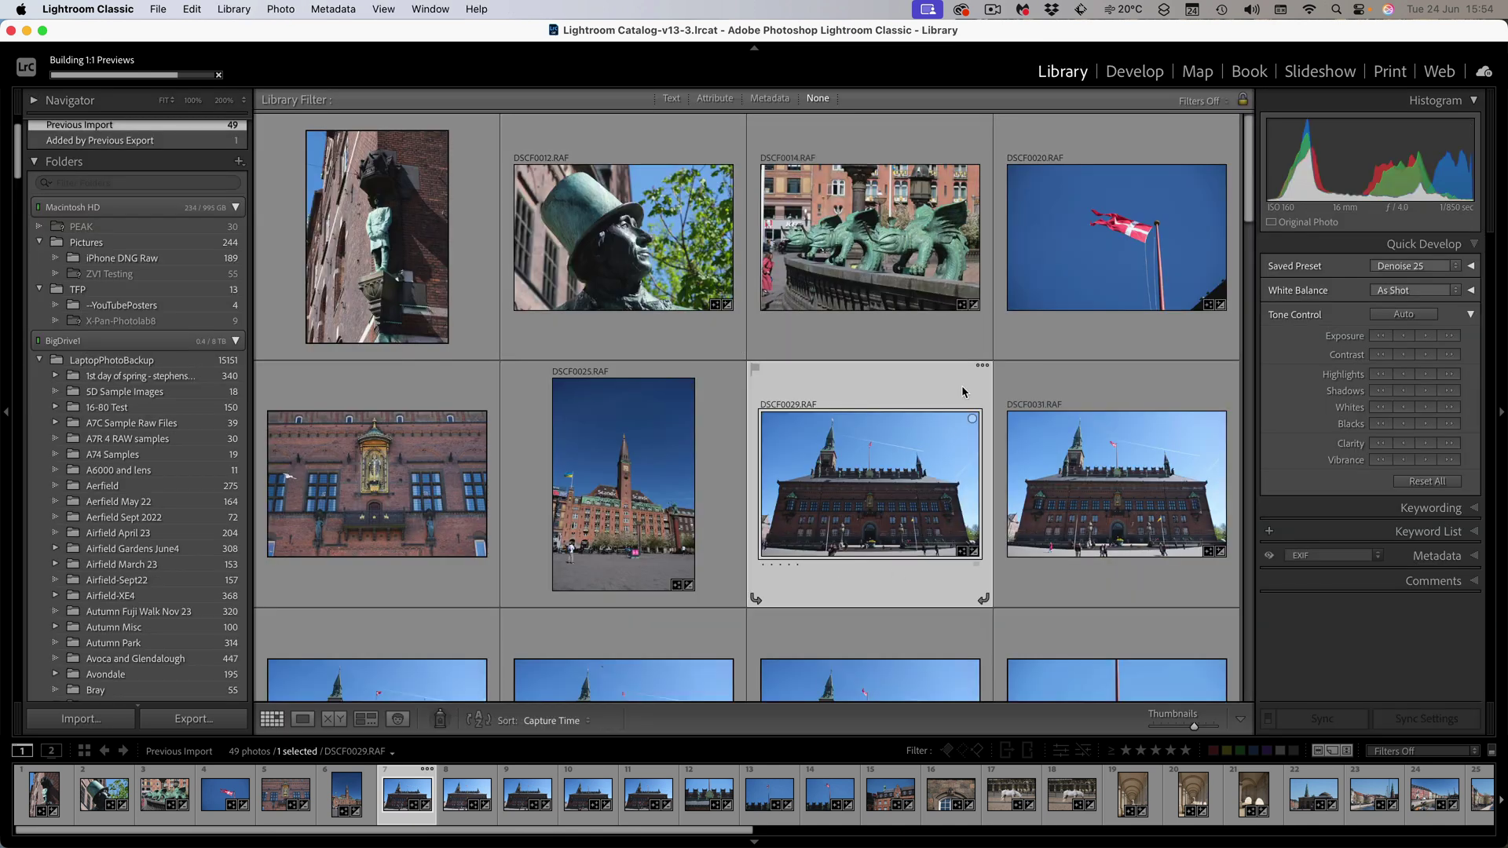
# - Select all 49 imported photos and run Update AI Settings to render their Denoise
pyautogui.press('super+a')
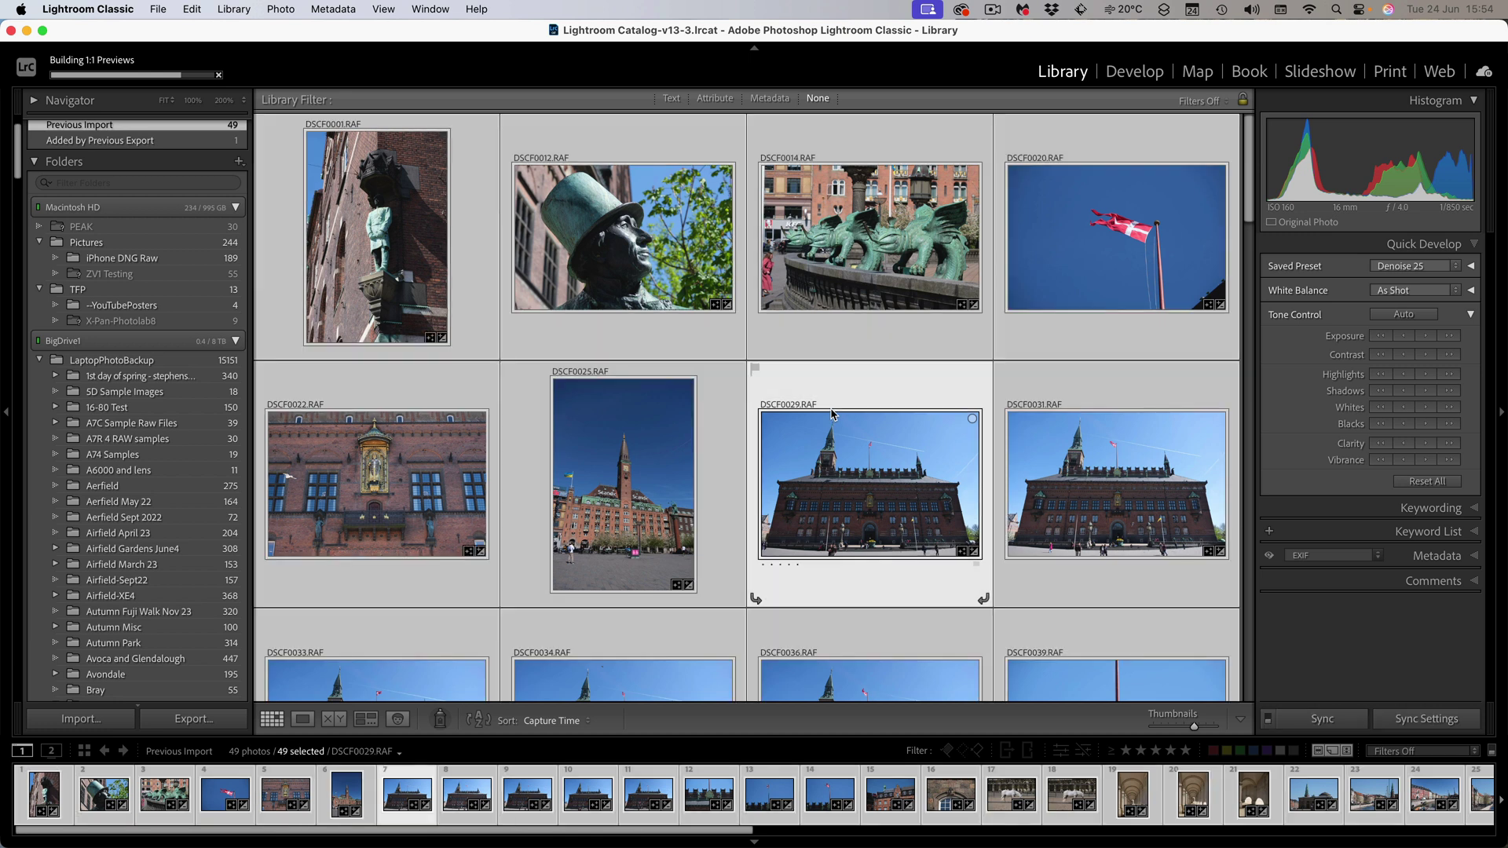
pyautogui.click(253, 10)
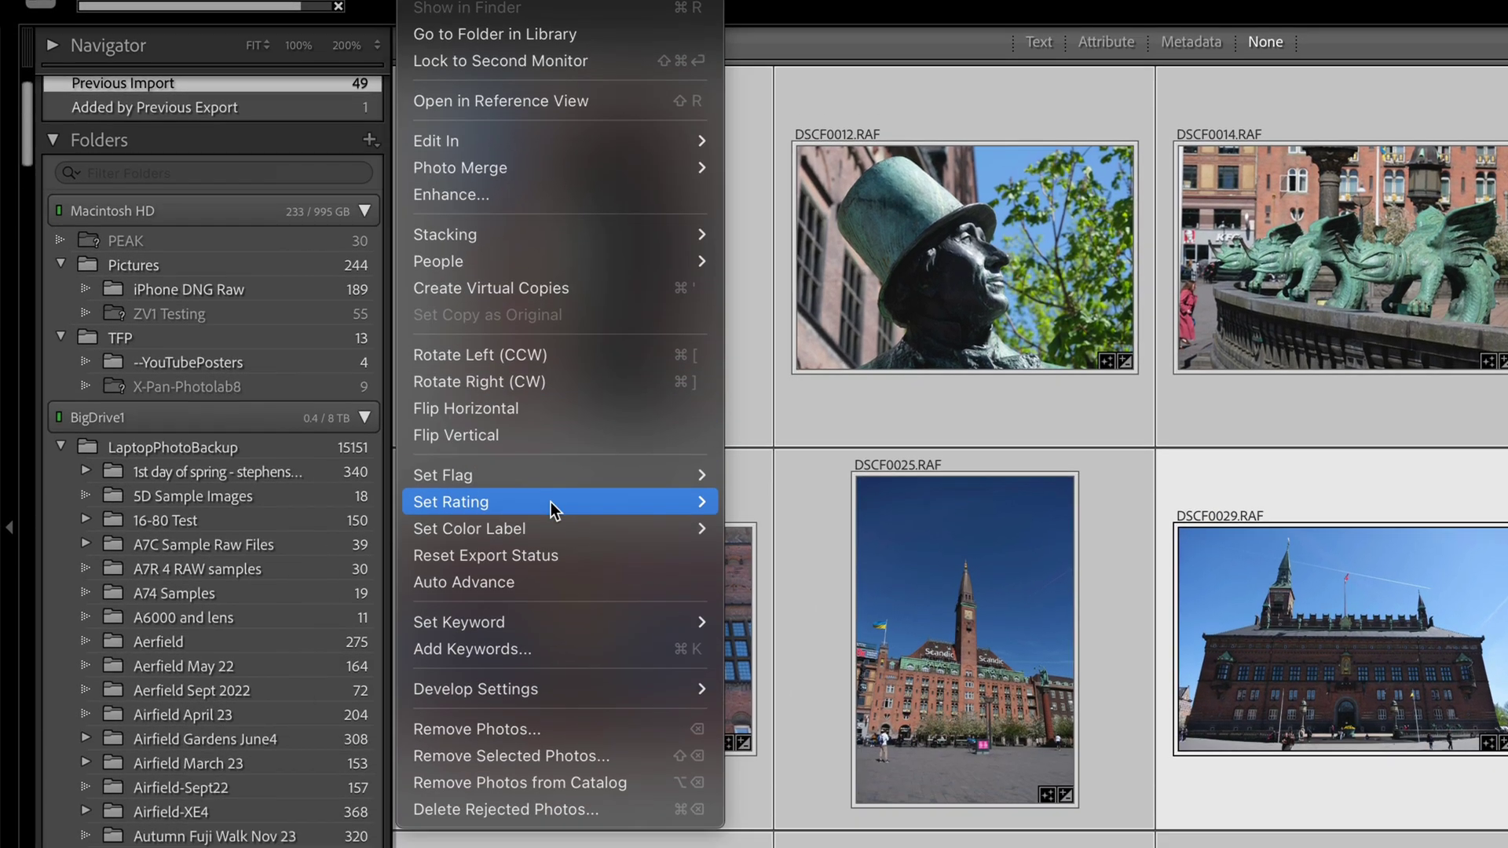
pyautogui.moveTo(476, 439)
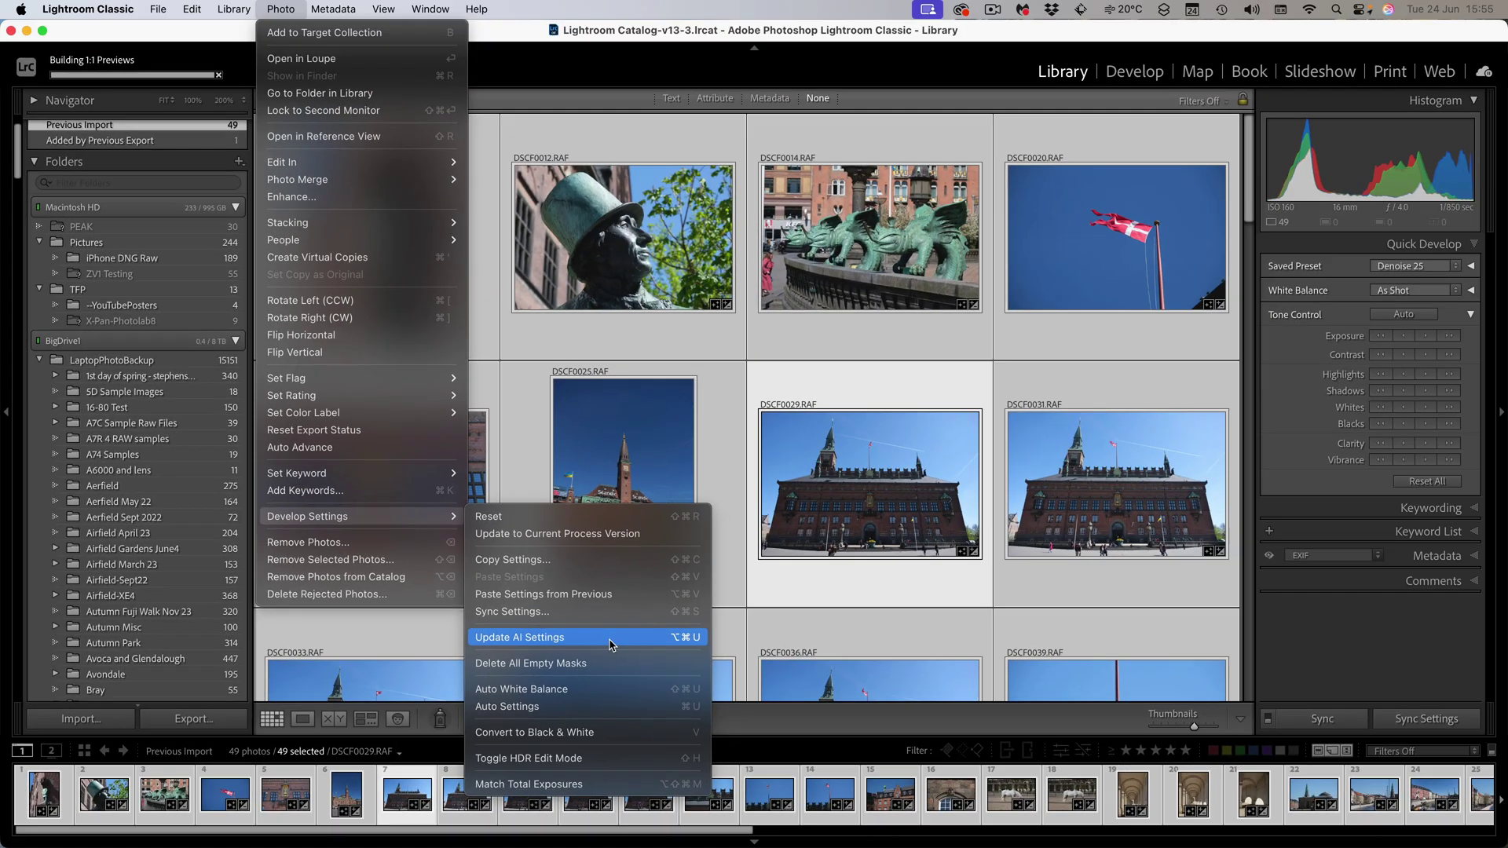
pyautogui.click(608, 644)
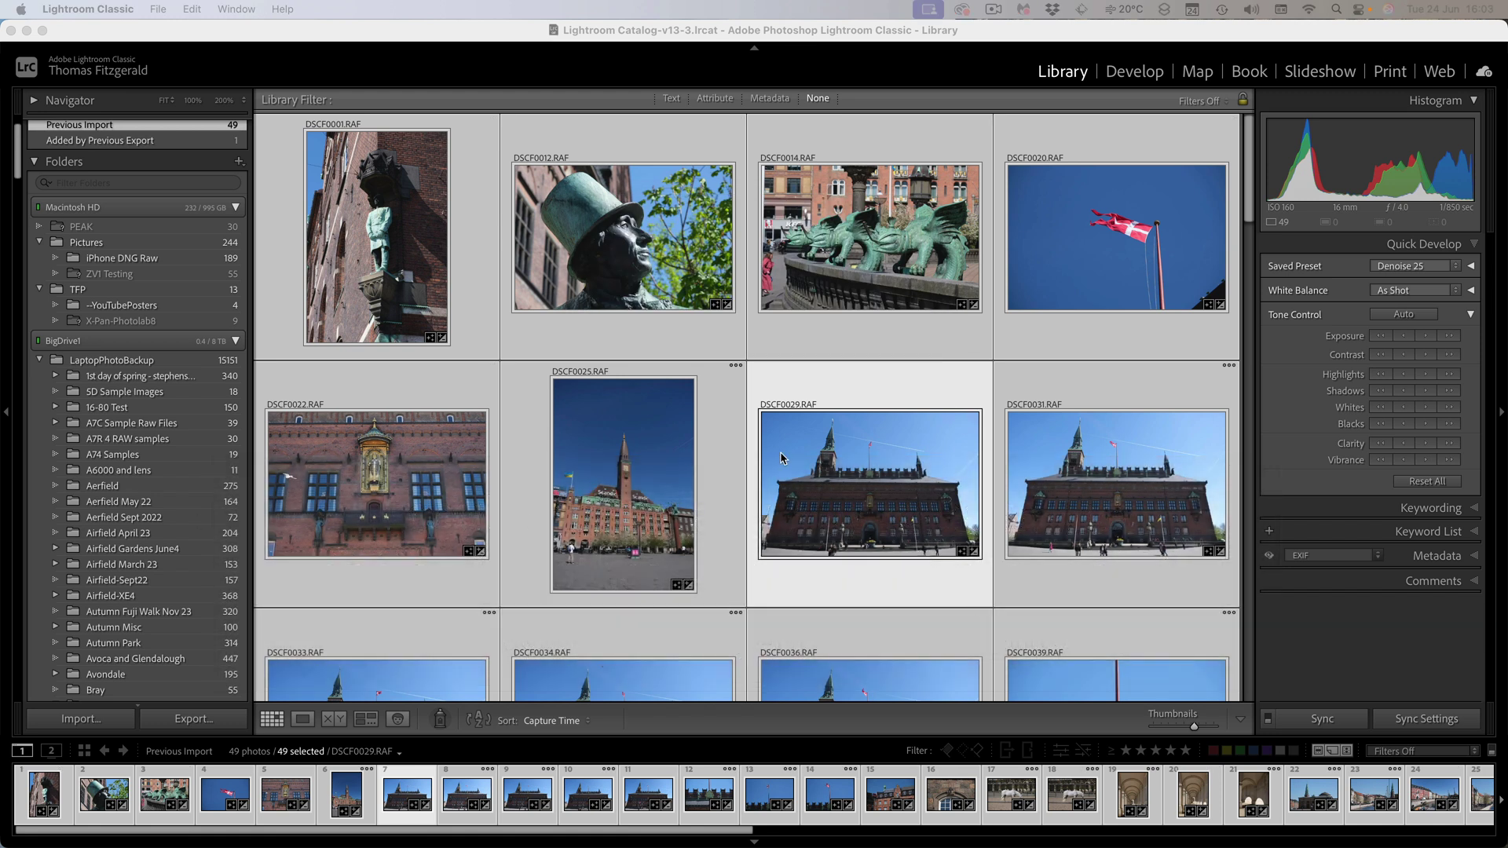
# - Deselect all, open horse photo DSCF0075 in Develop, and check its AI edit status
pyautogui.press('super+d')
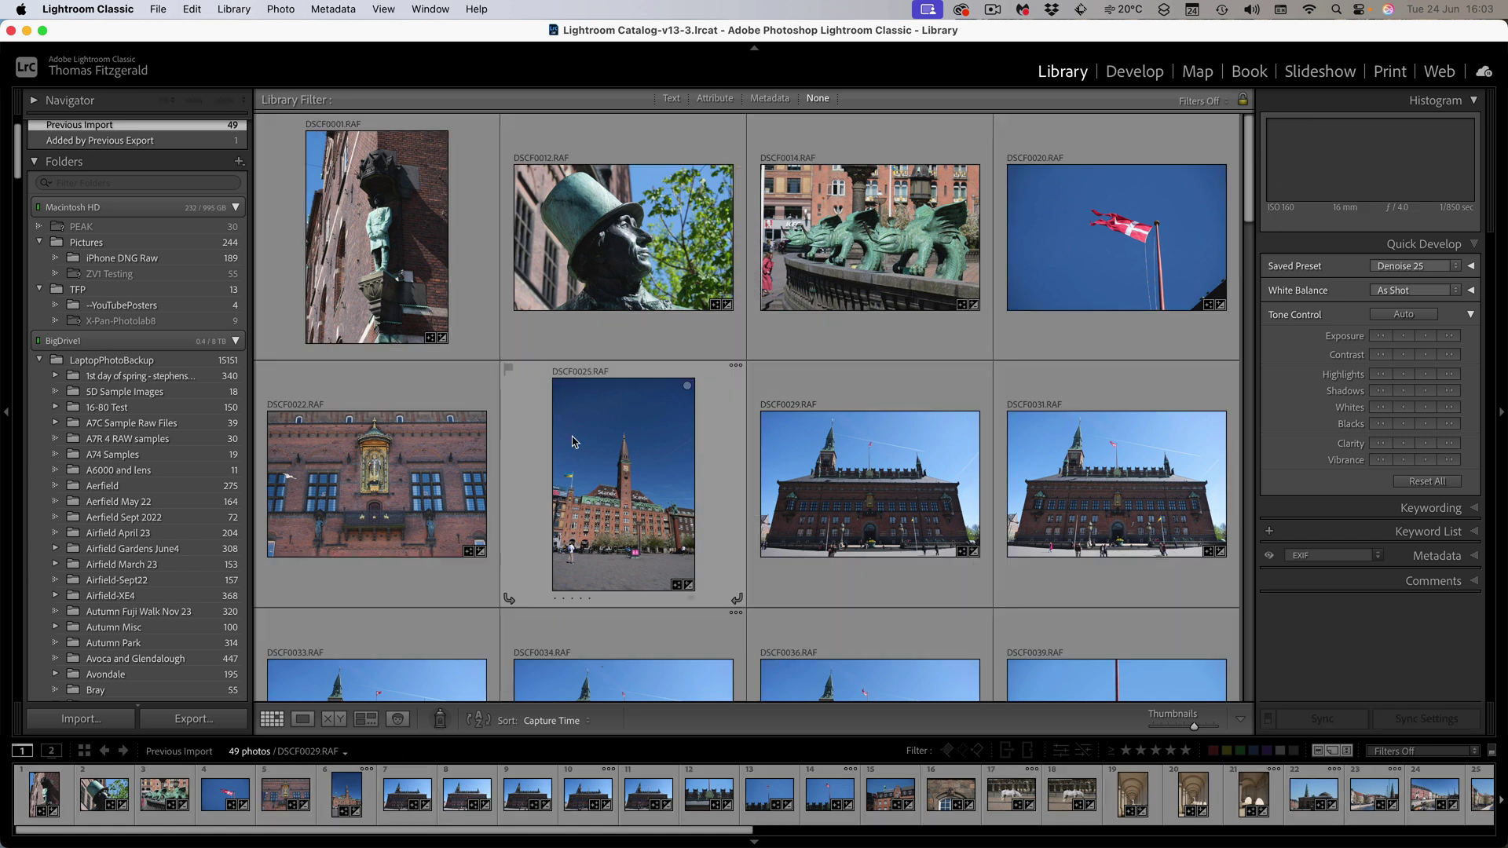
pyautogui.scroll(-5, 669, 451)
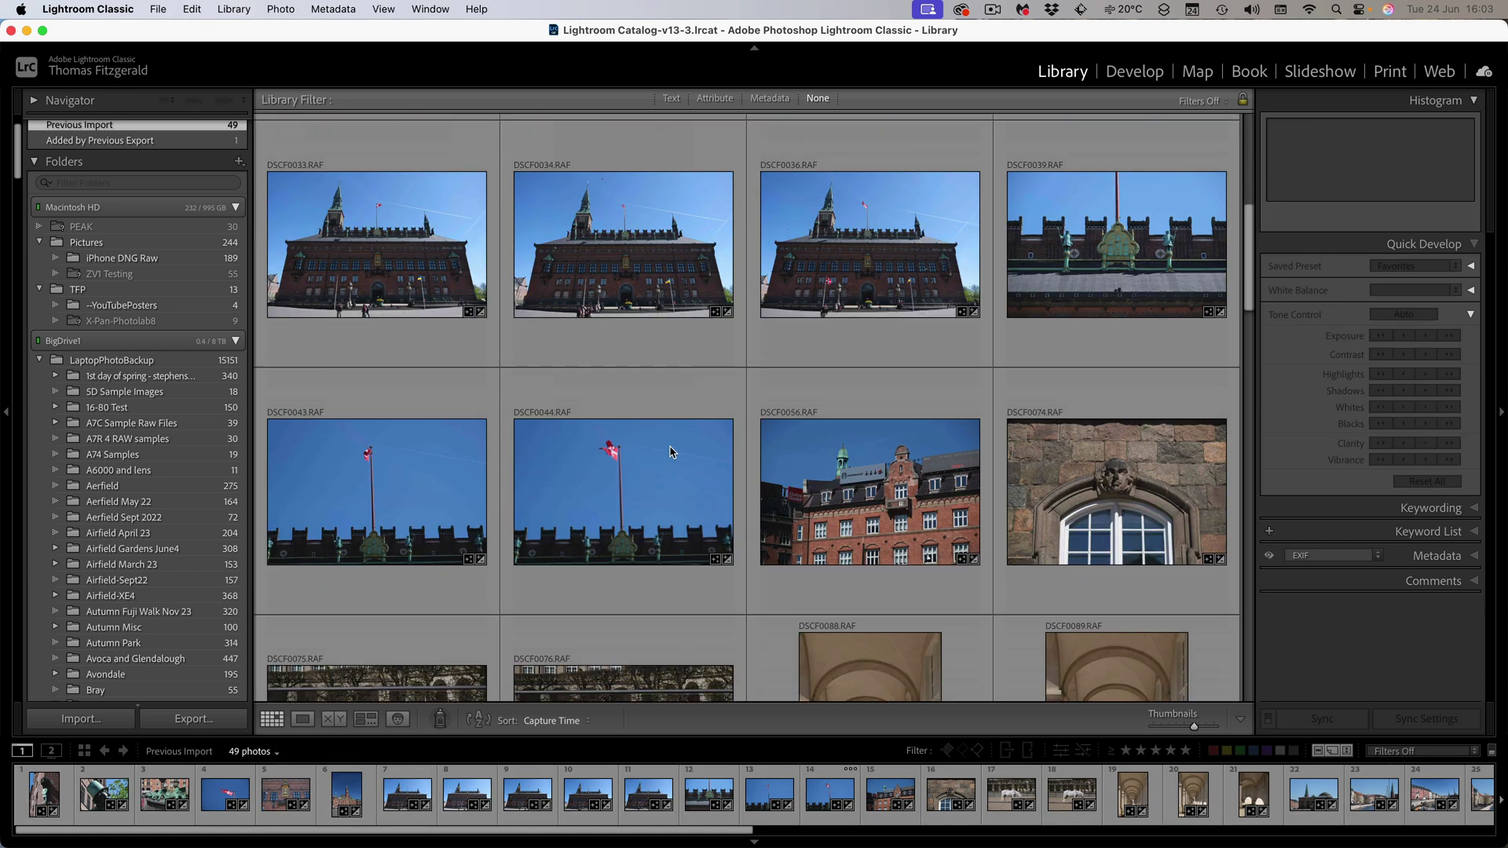
pyautogui.scroll(-3, 669, 451)
pyautogui.scroll(-5, 669, 451)
pyautogui.doubleClick(399, 393)
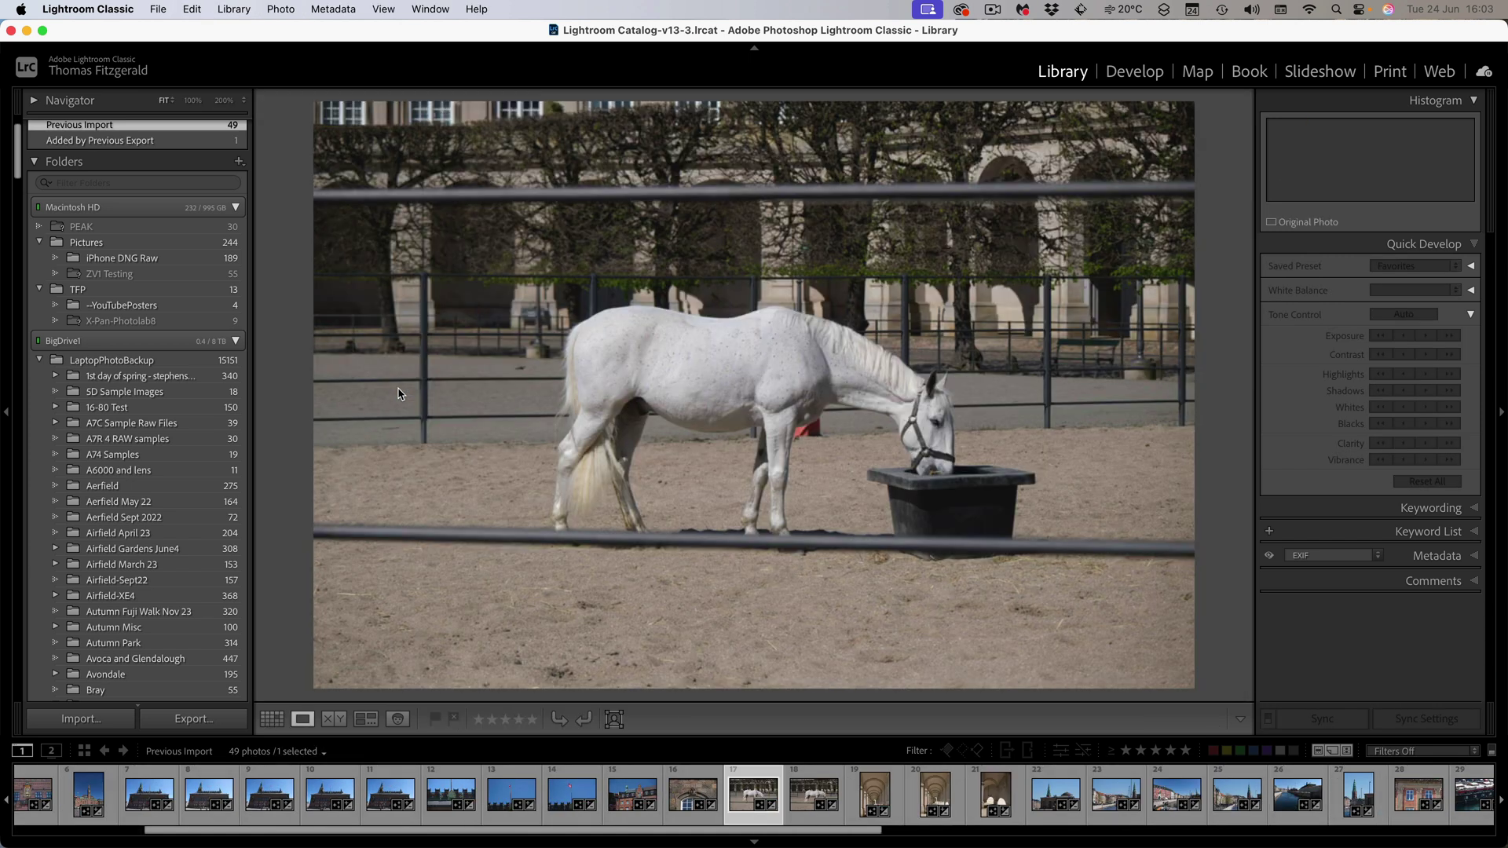
pyautogui.press('d')
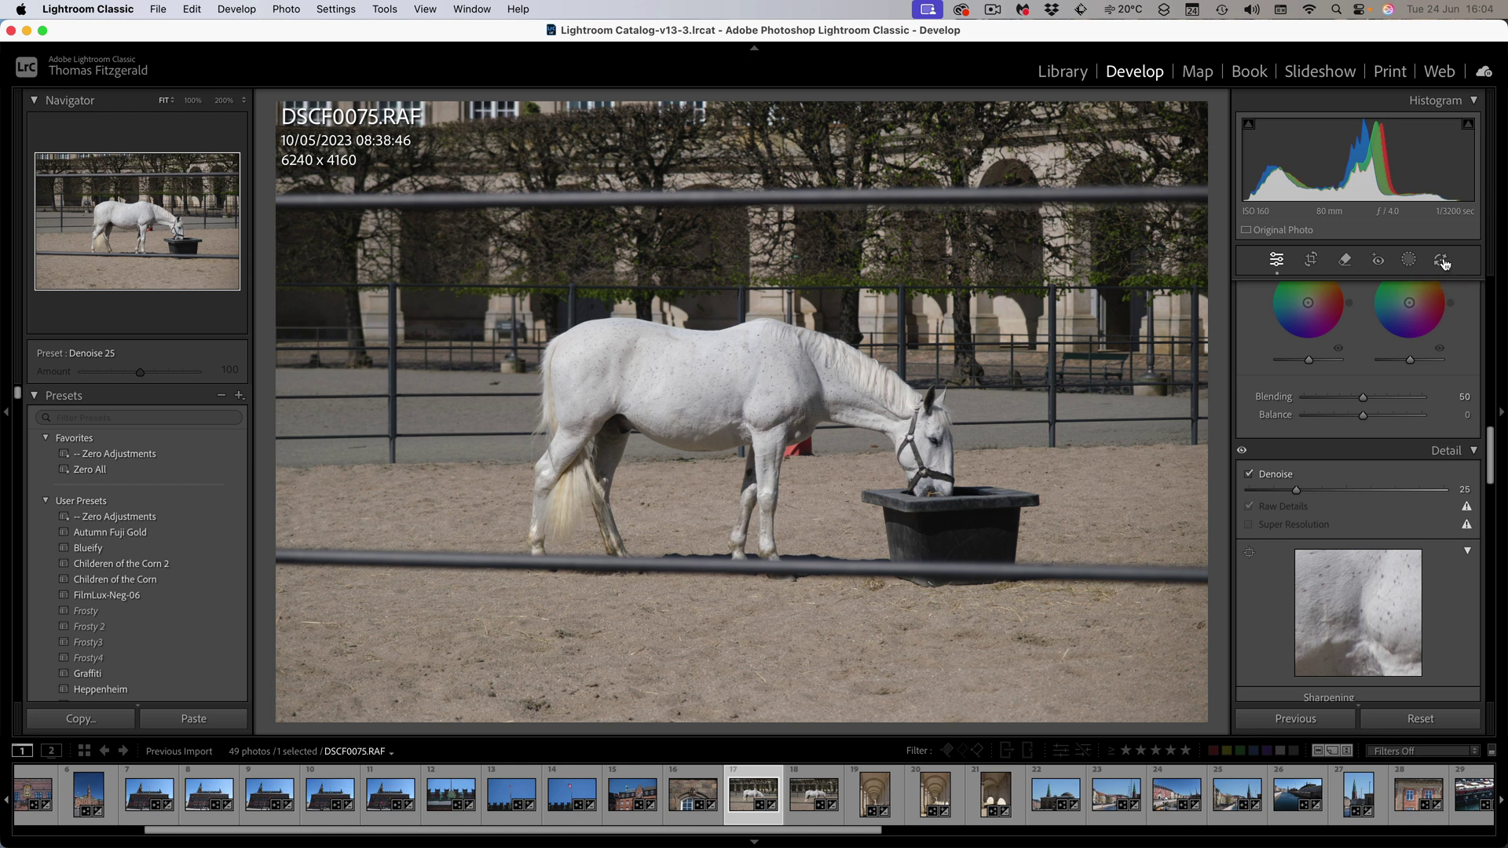
pyautogui.click(1442, 260)
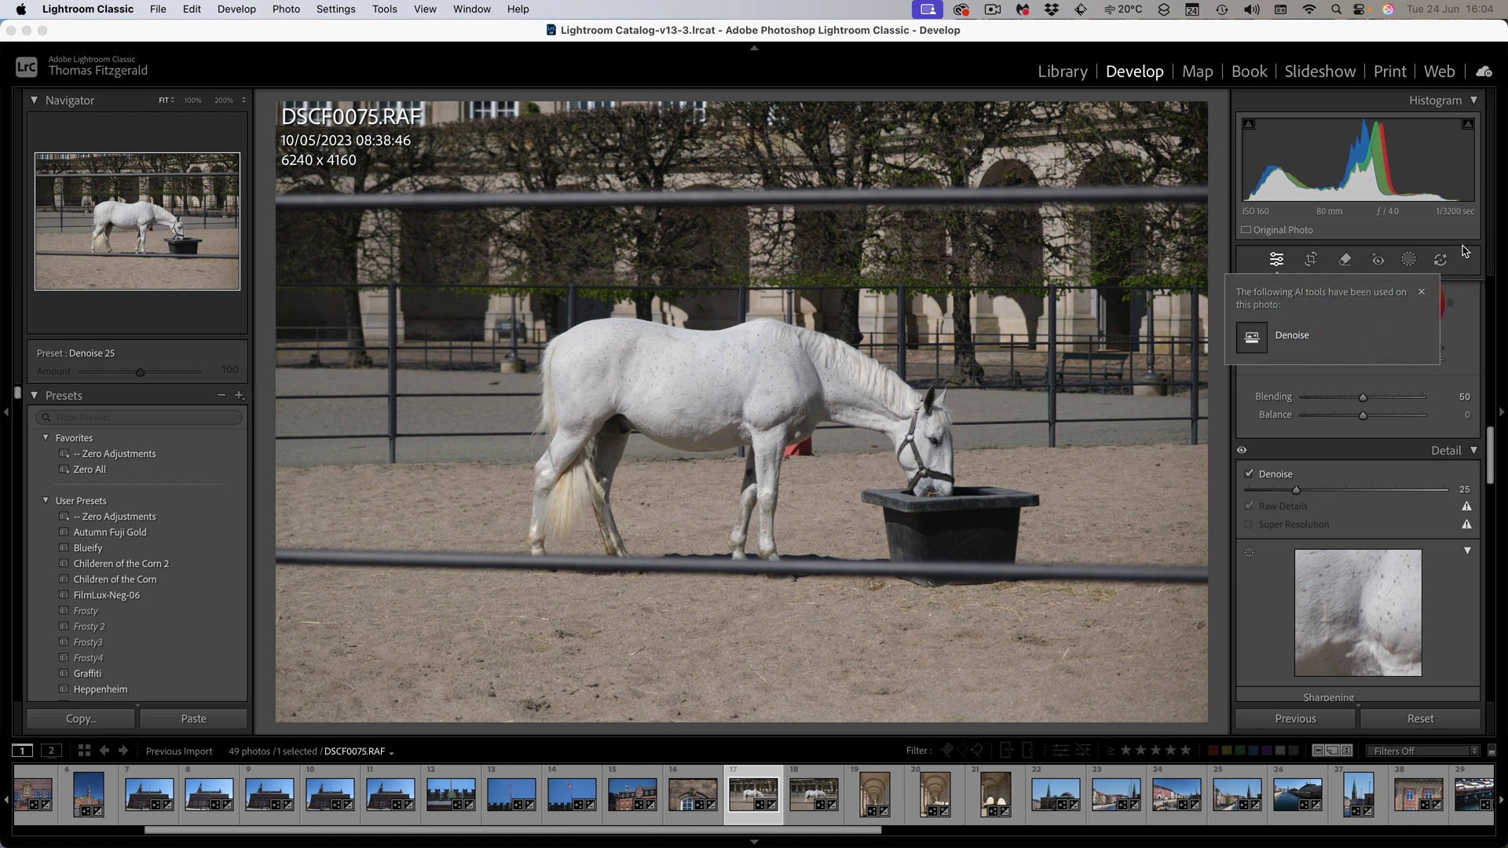
# - Inspect DSCF0075's noise up close, then open canal photo DSCF0121 and zoom on the cabin
pyautogui.click(759, 382)
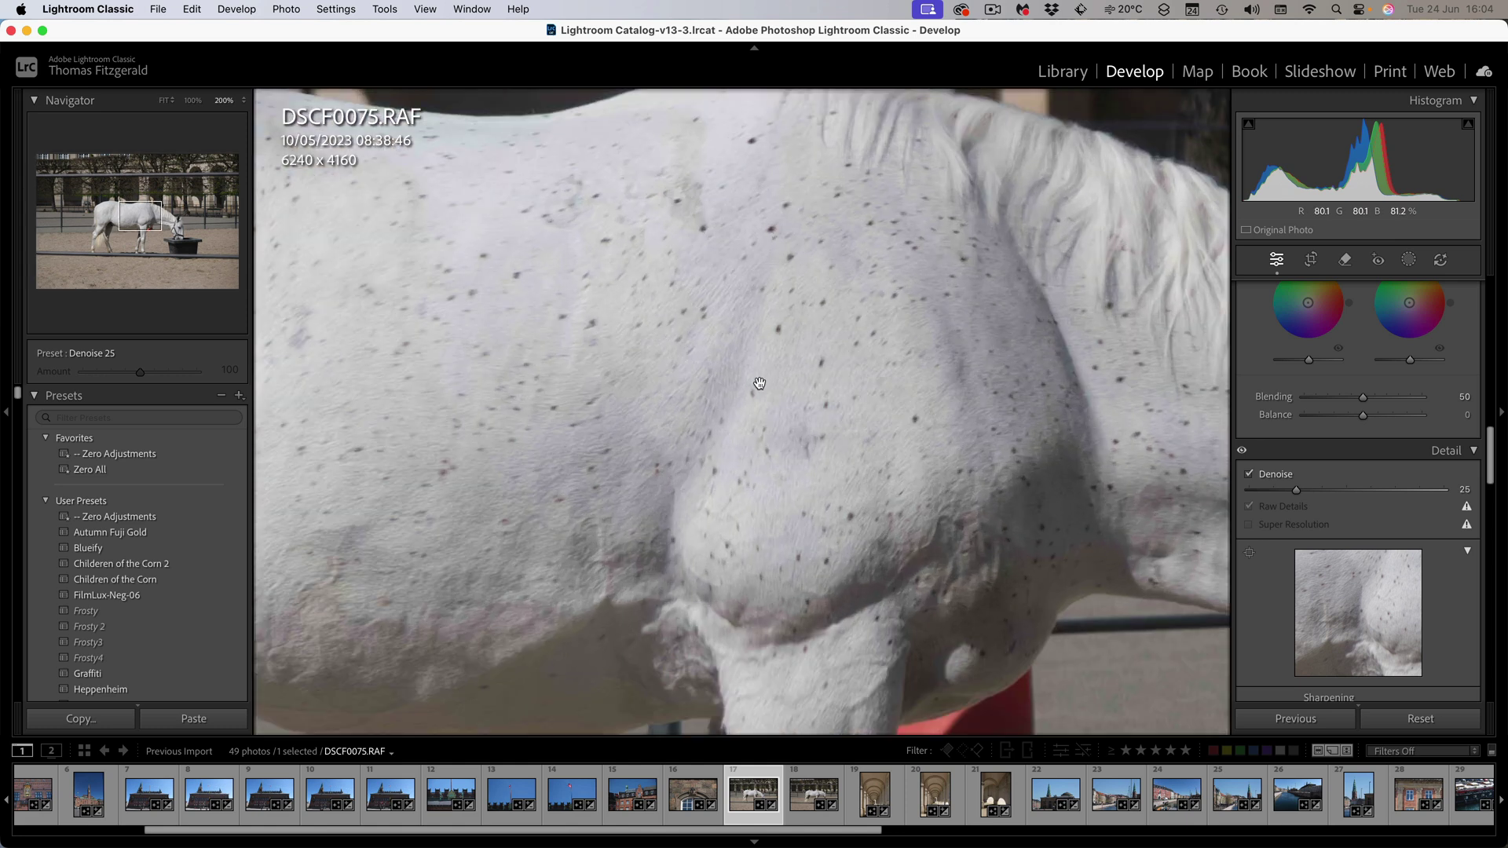
pyautogui.click(759, 384)
pyautogui.click(1109, 774)
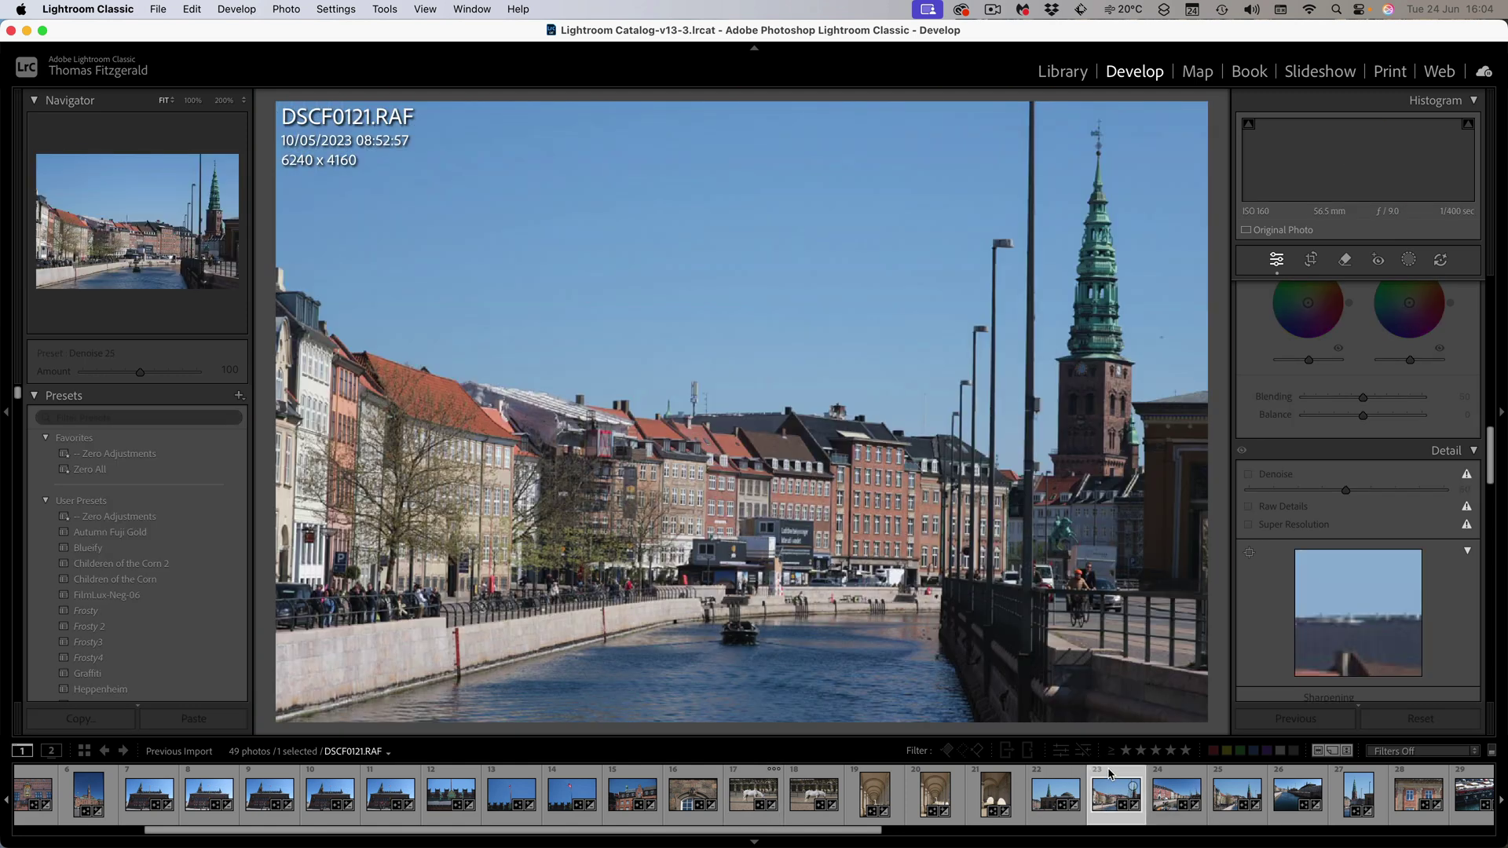
pyautogui.click(705, 542)
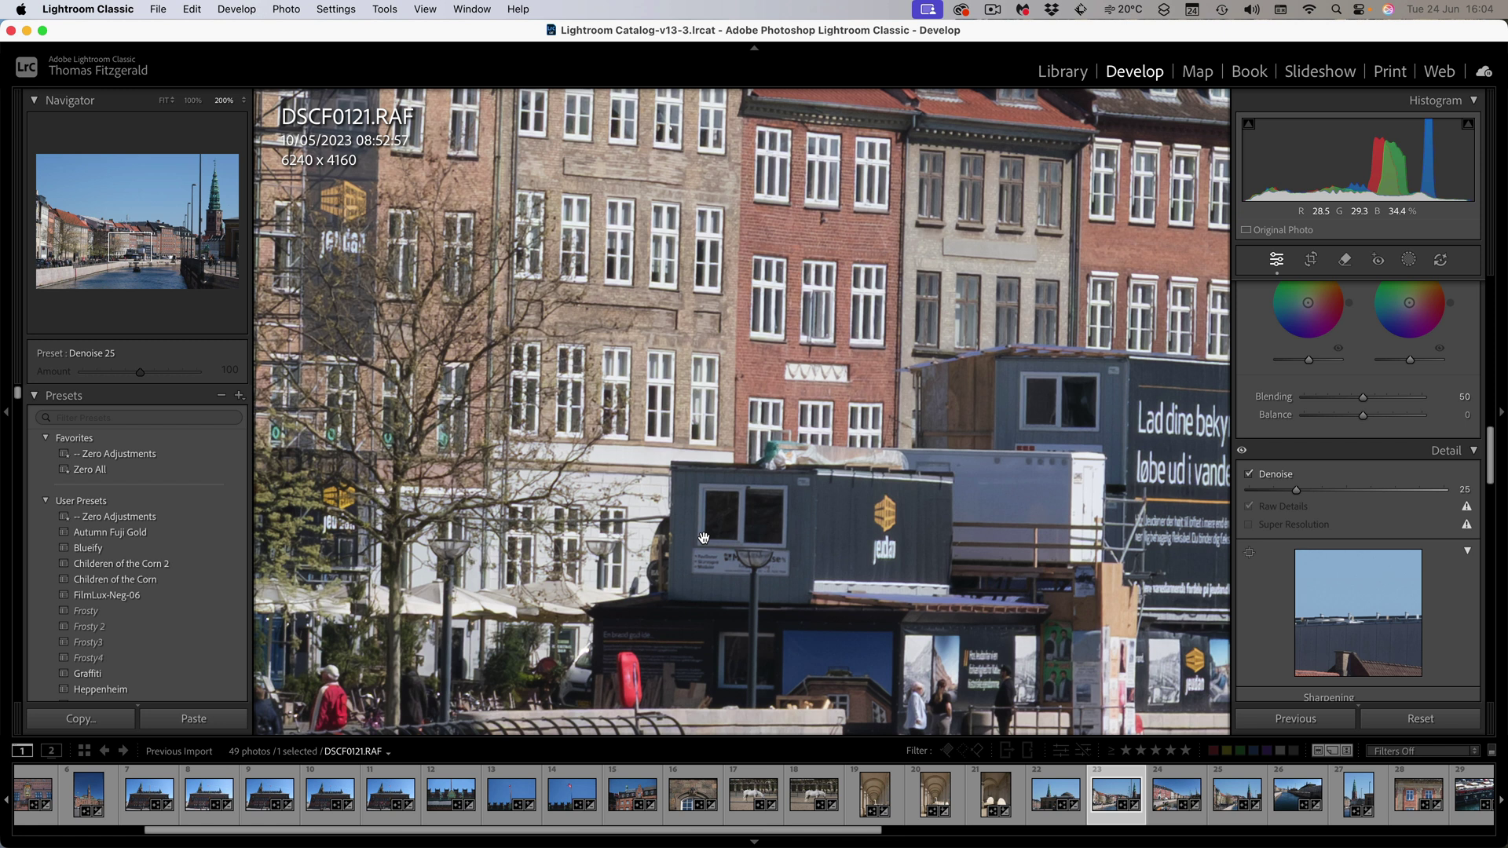